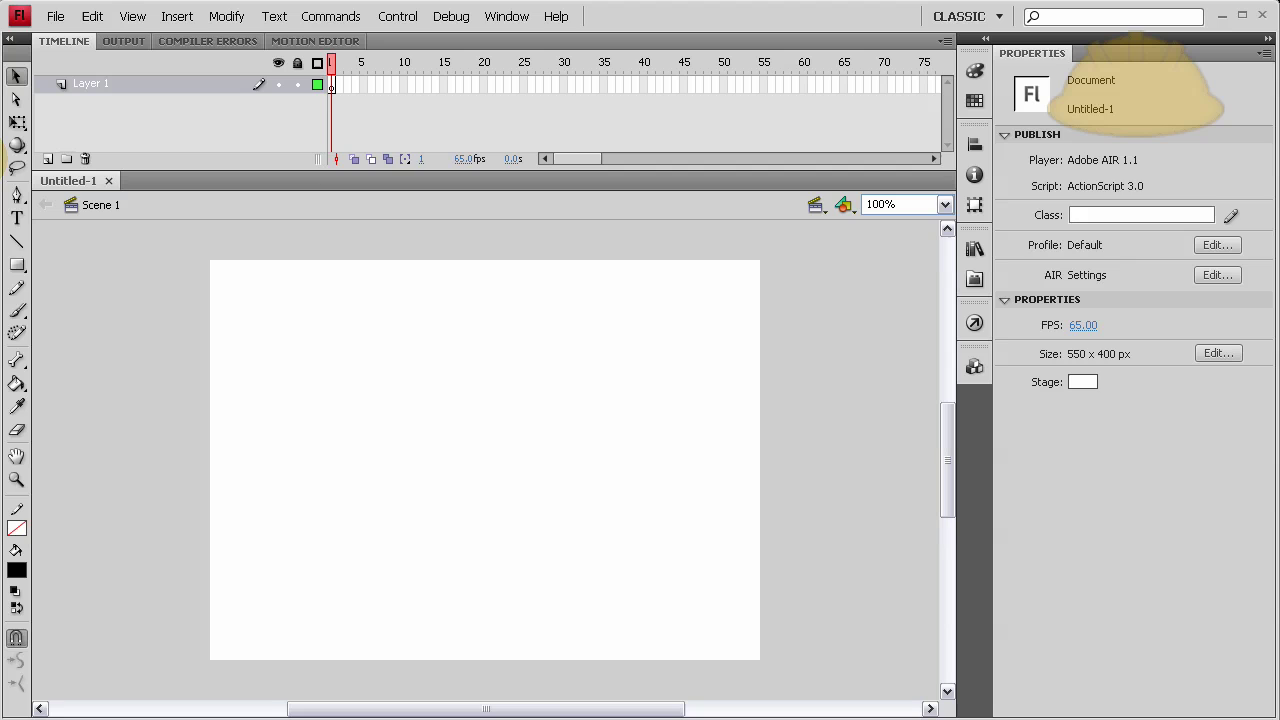
Draw a rectangle primitive that covers the whole stage.
{"action": "left_click", "coordinate": [16, 268]}
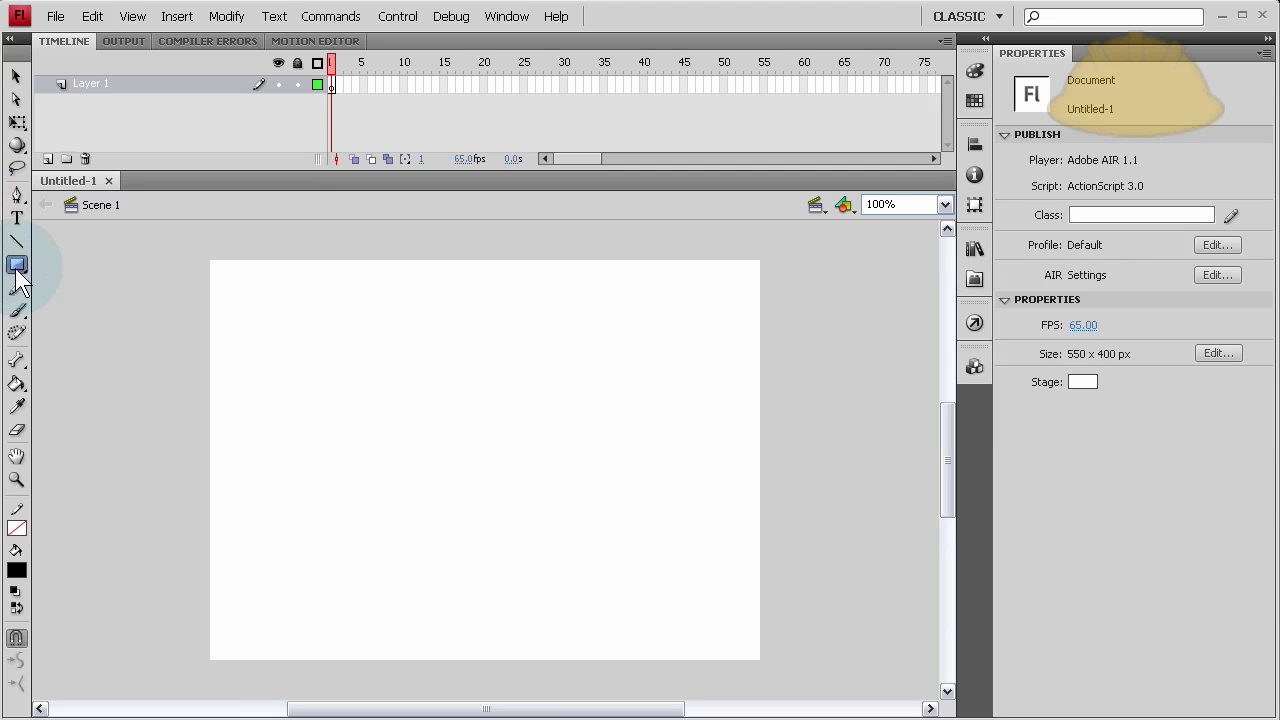
{"action": "left_click_drag", "start_coordinate": [18, 280], "coordinate": [103, 306]}
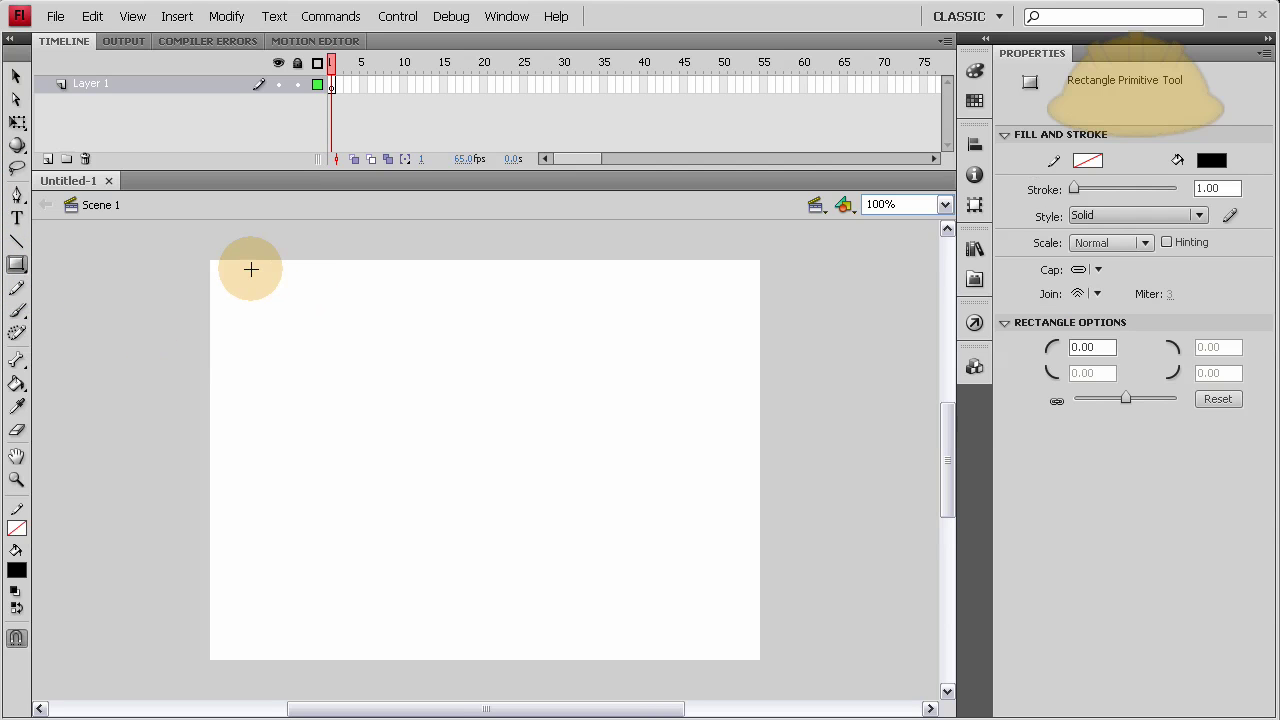
{"action": "left_click_drag", "start_coordinate": [204, 254], "coordinate": [765, 664]}
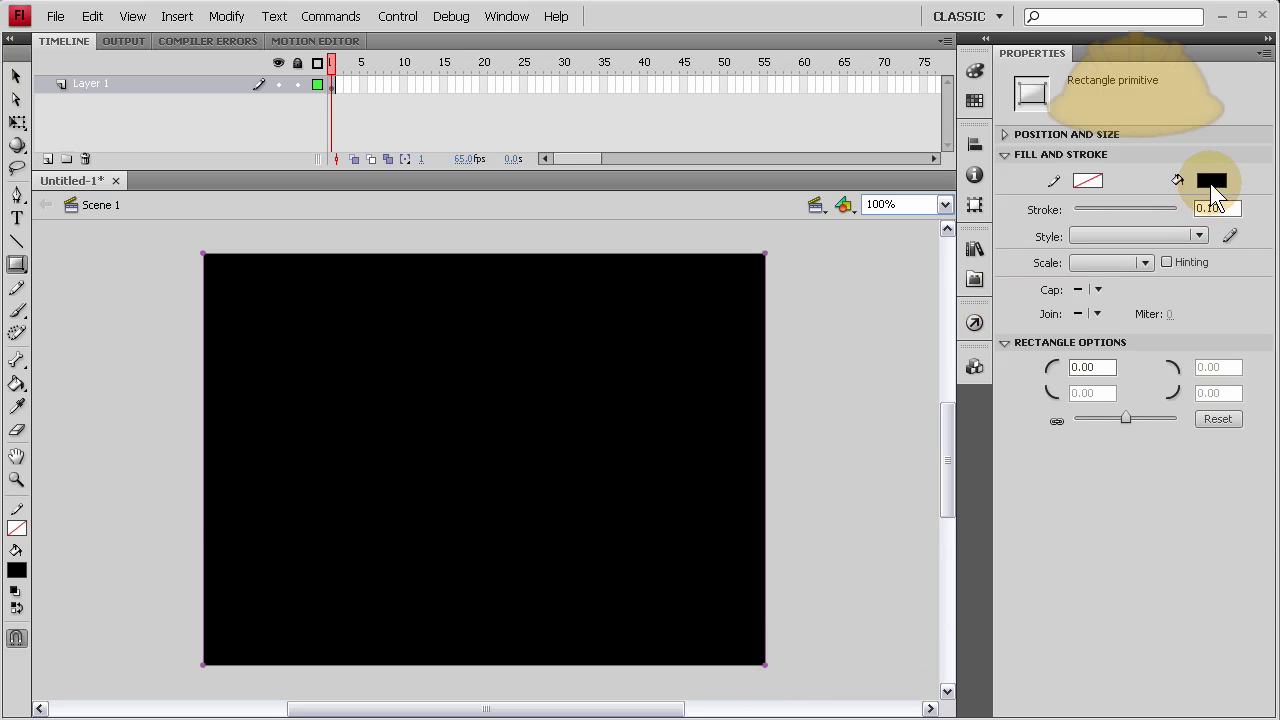
Set the rectangle's fill to light blue (RGB 186, 223, 245) in the Color dialog.
{"action": "left_click", "coordinate": [1210, 183]}
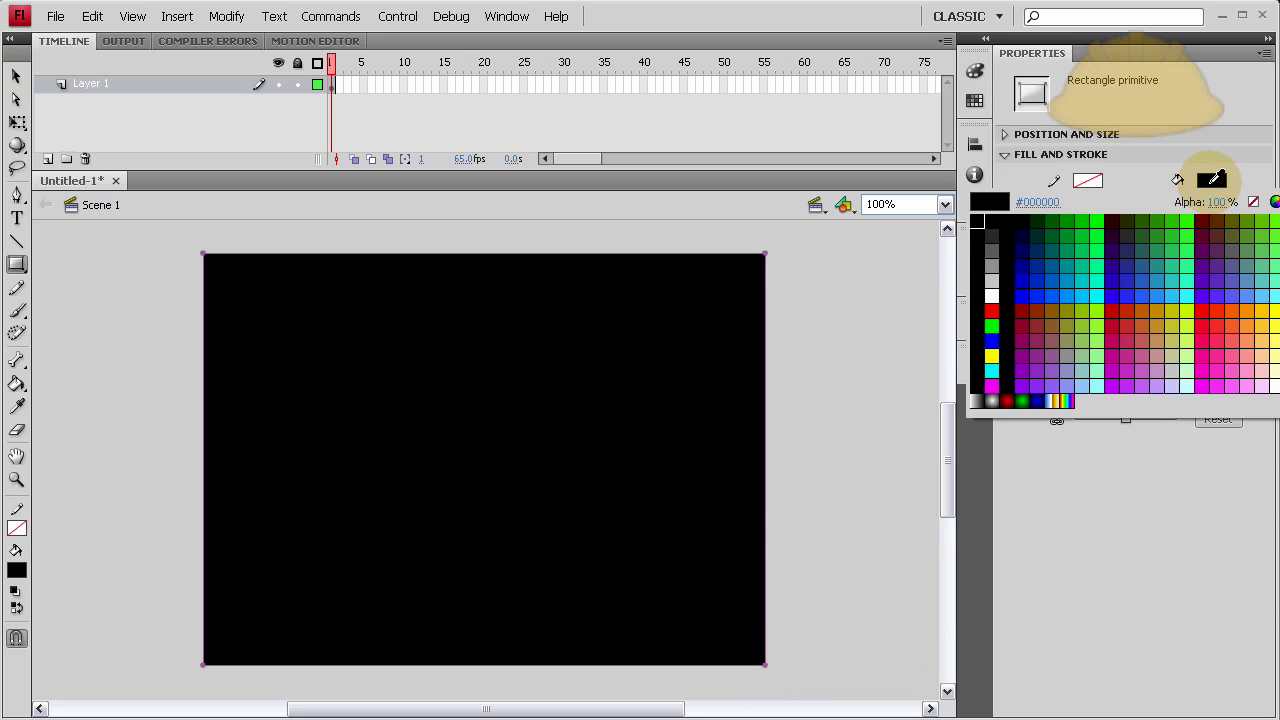
{"action": "left_click", "coordinate": [1273, 203]}
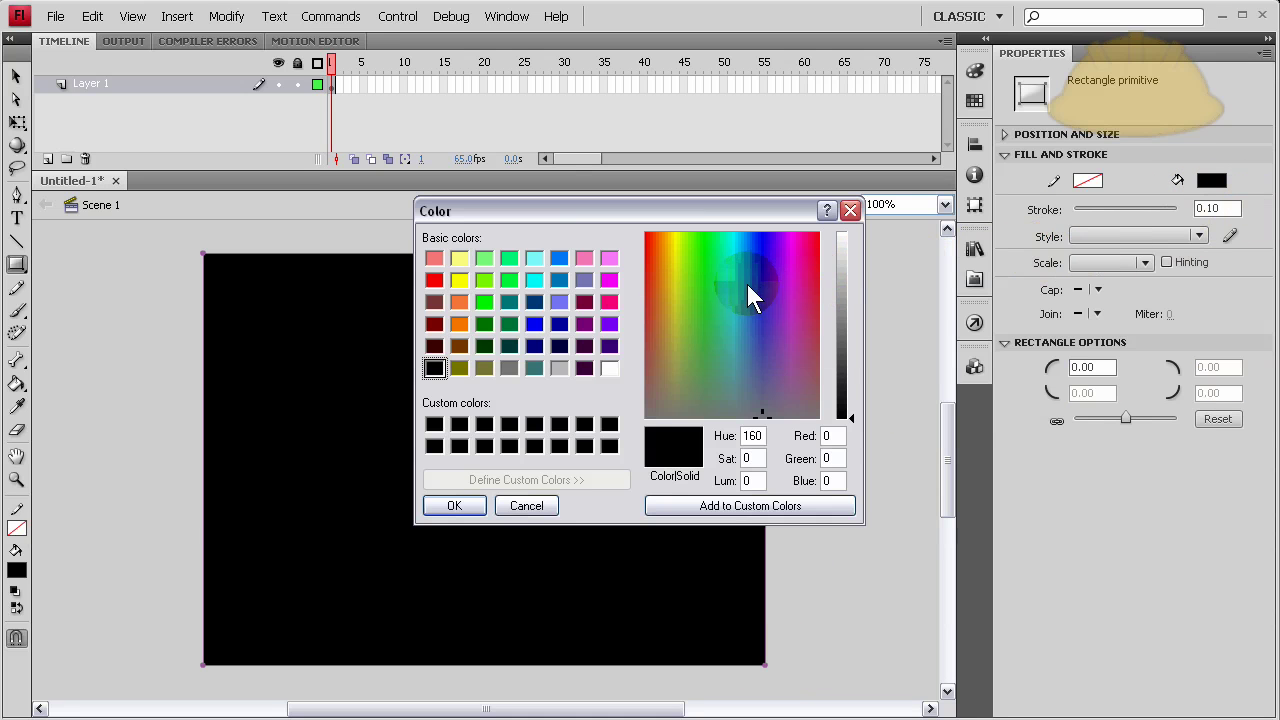
{"action": "left_click_drag", "start_coordinate": [747, 284], "coordinate": [737, 255]}
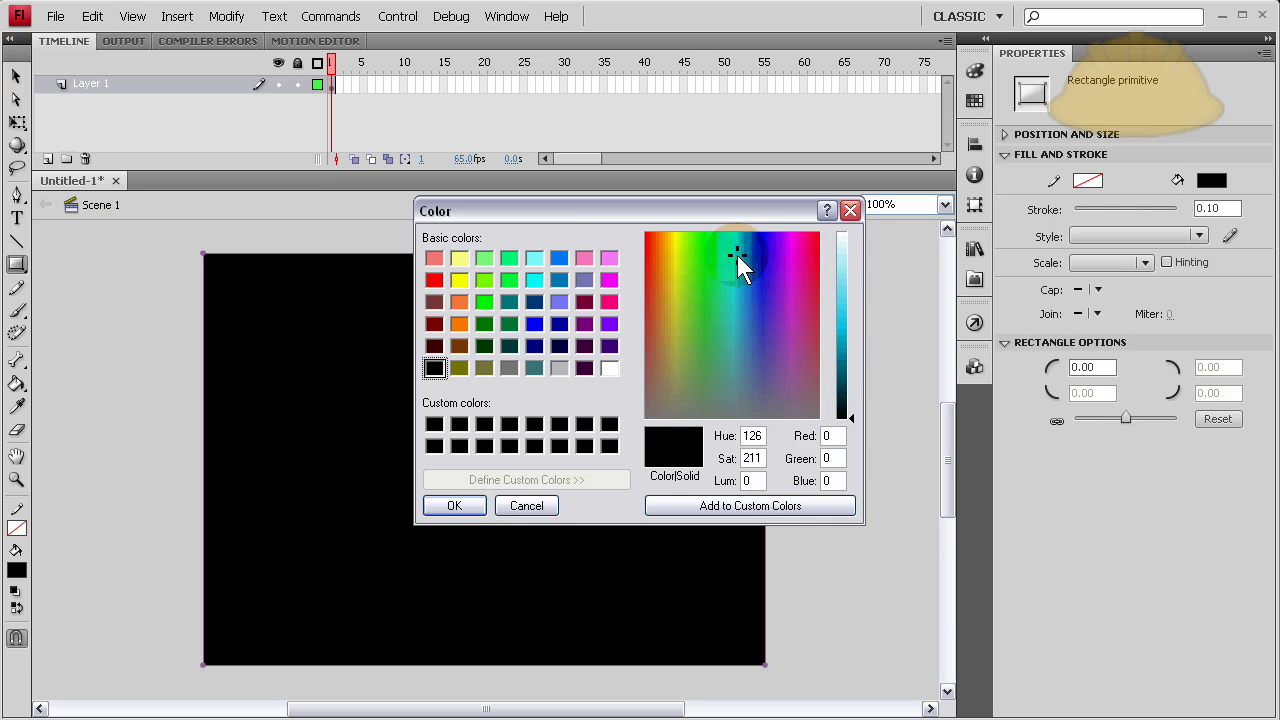
{"action": "left_click", "coordinate": [744, 276]}
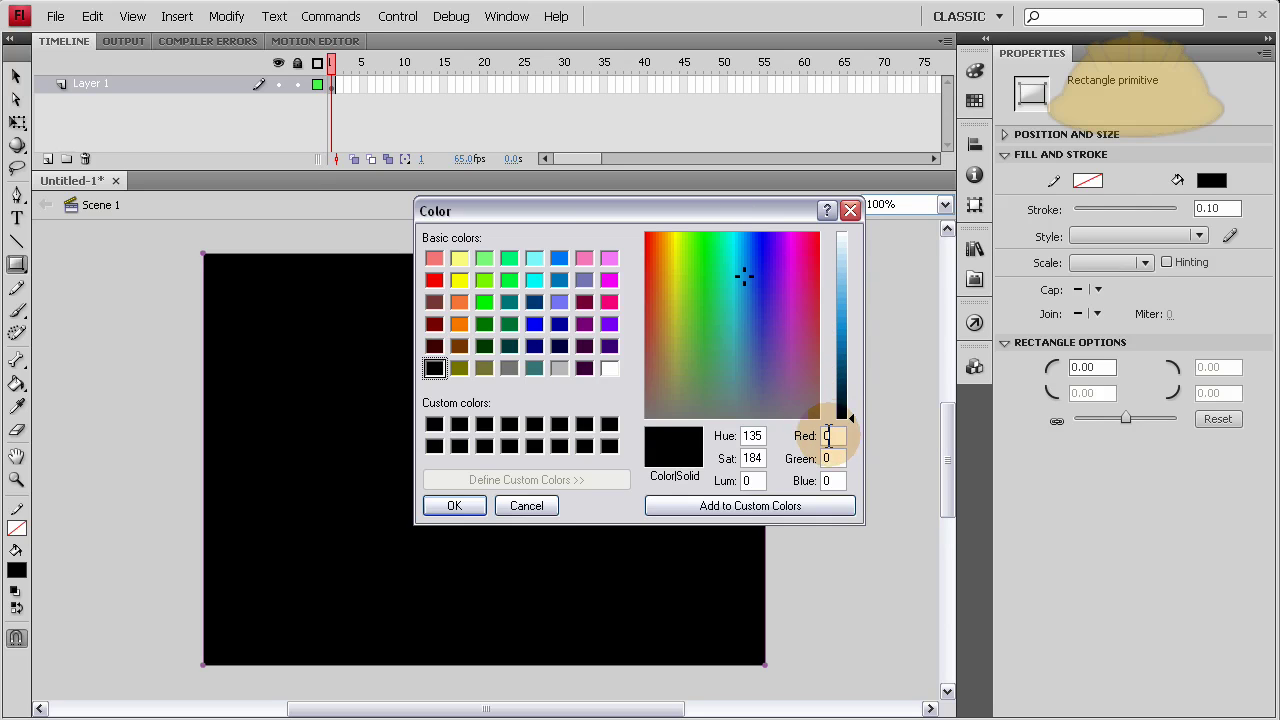
{"action": "left_click_drag", "start_coordinate": [857, 376], "coordinate": [851, 261]}
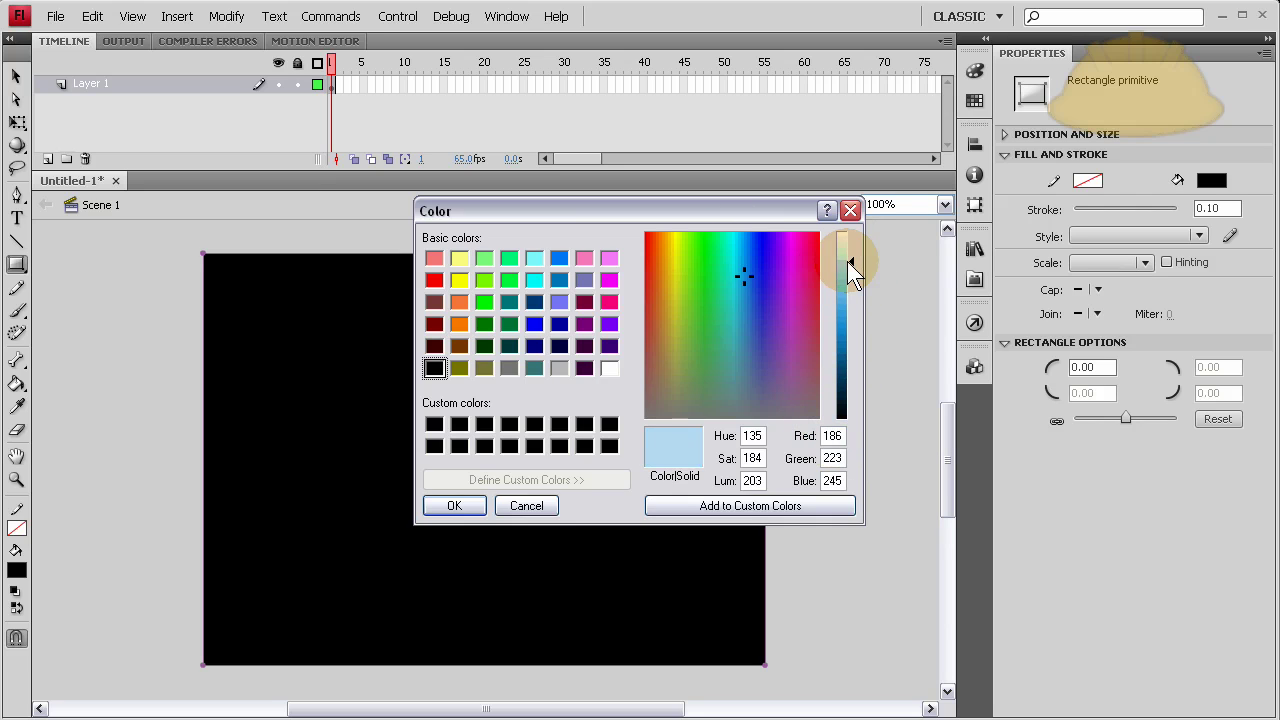
{"action": "left_click", "coordinate": [452, 506]}
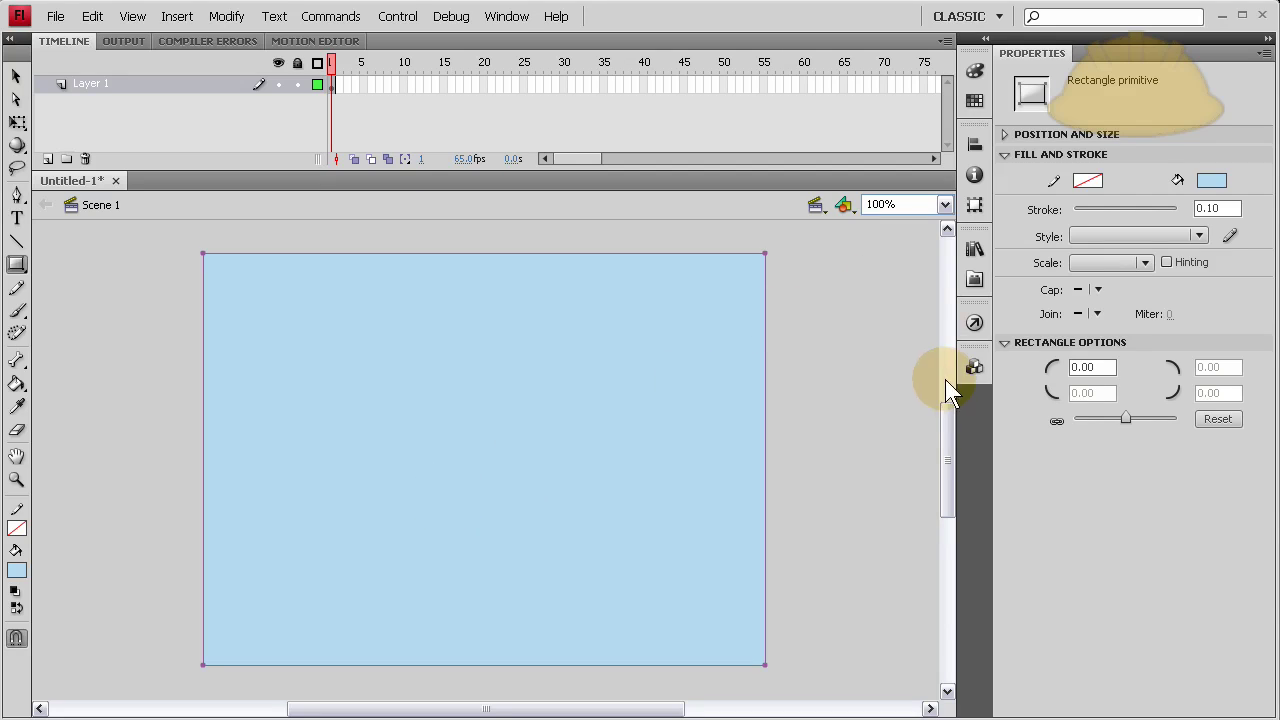
Add a Button component and type the title 'Develop PHP's Data Stream' above it.
{"action": "left_click", "coordinate": [973, 367]}
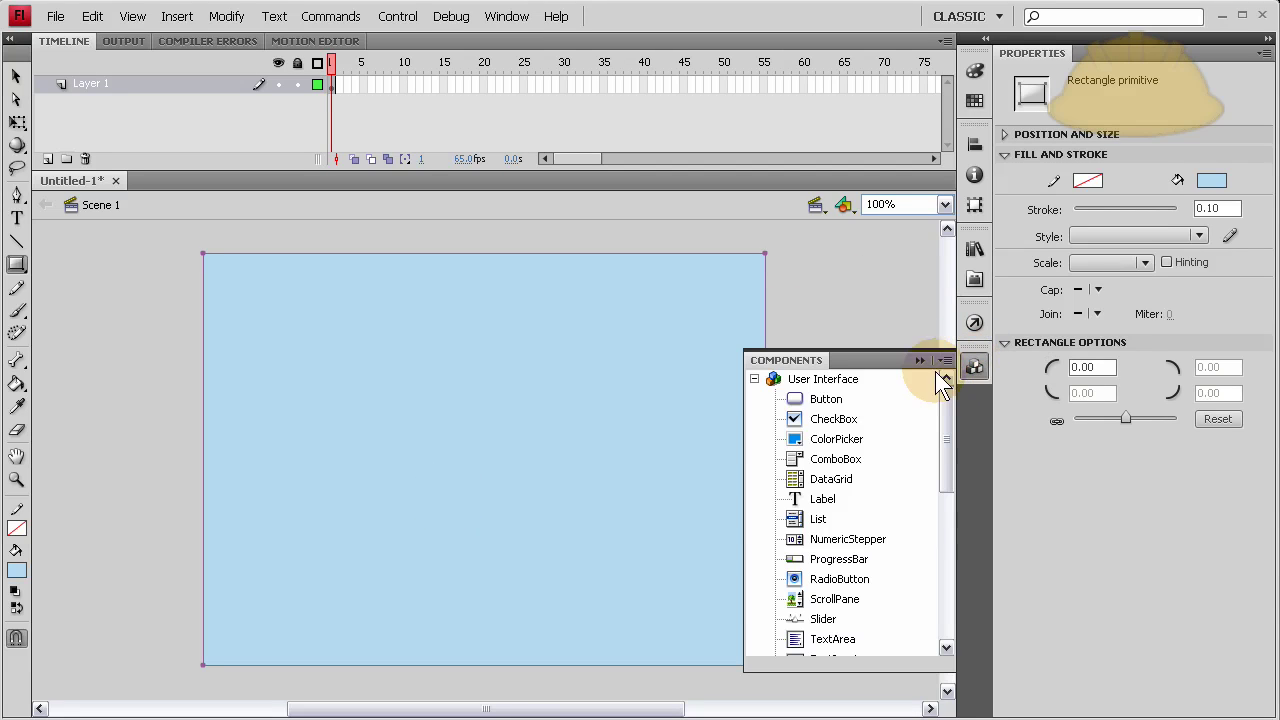
{"action": "left_click", "coordinate": [771, 397]}
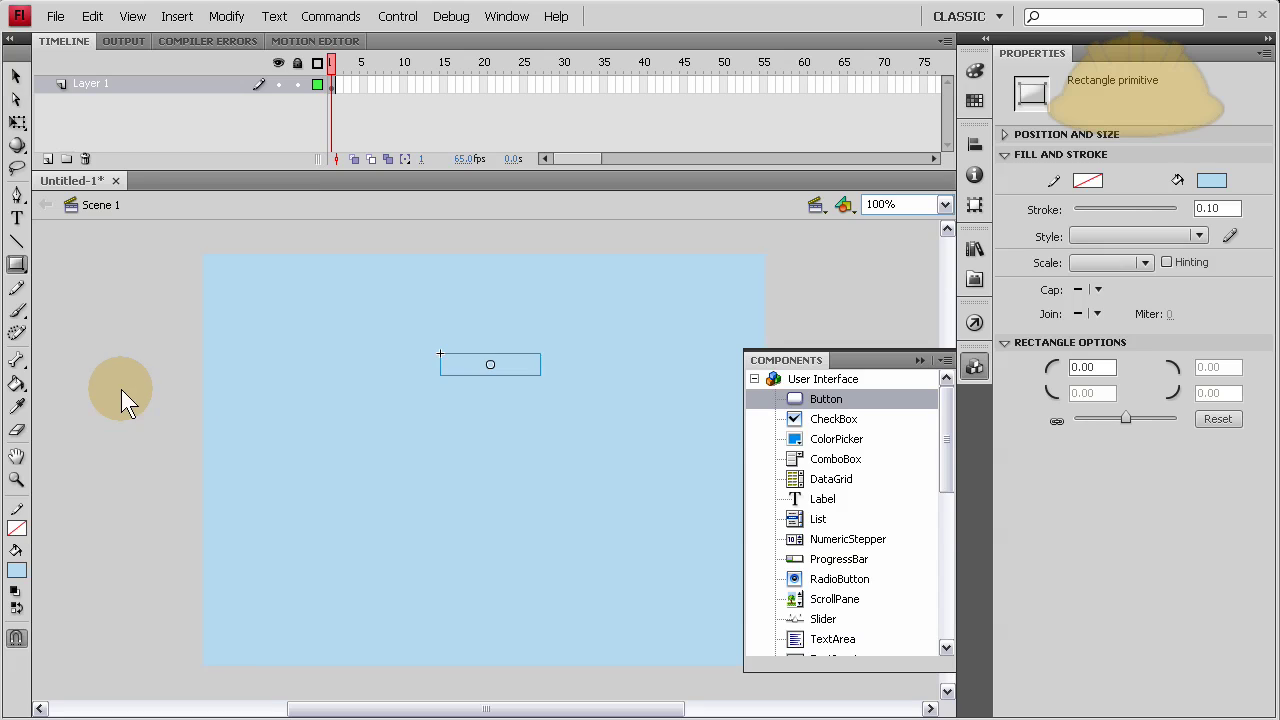
{"action": "left_click", "coordinate": [16, 218]}
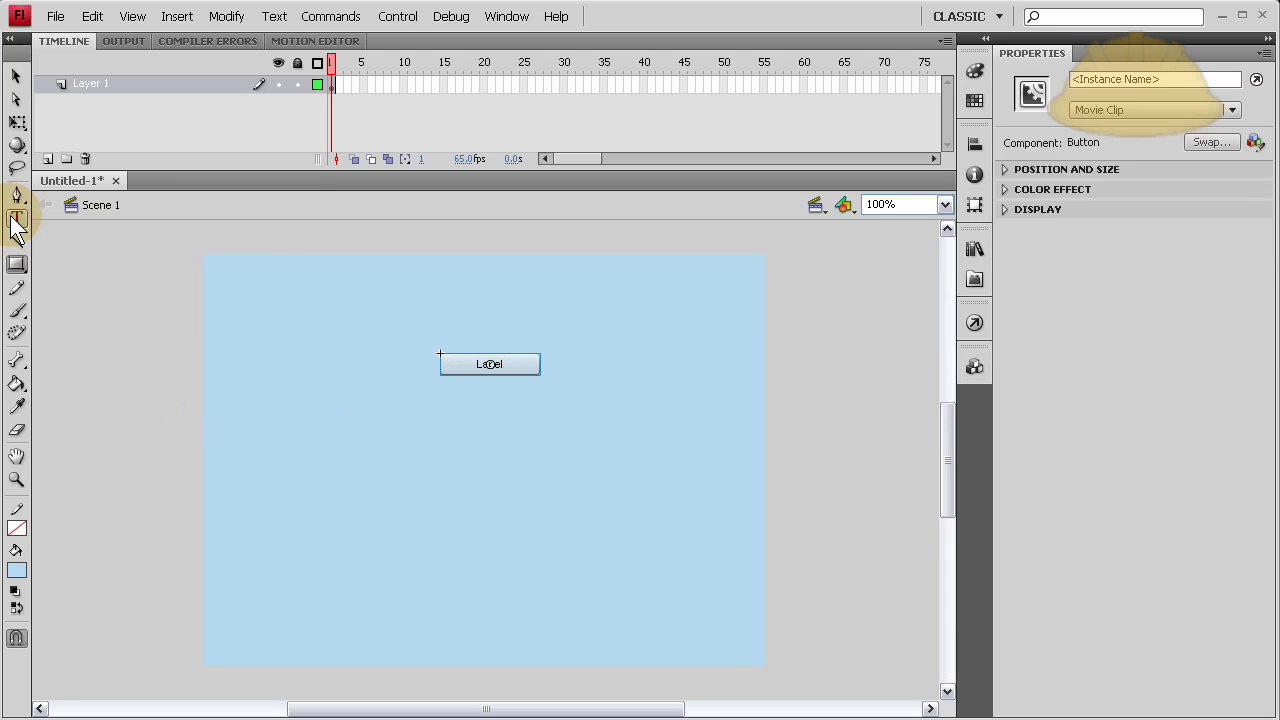
{"action": "left_click", "coordinate": [277, 339]}
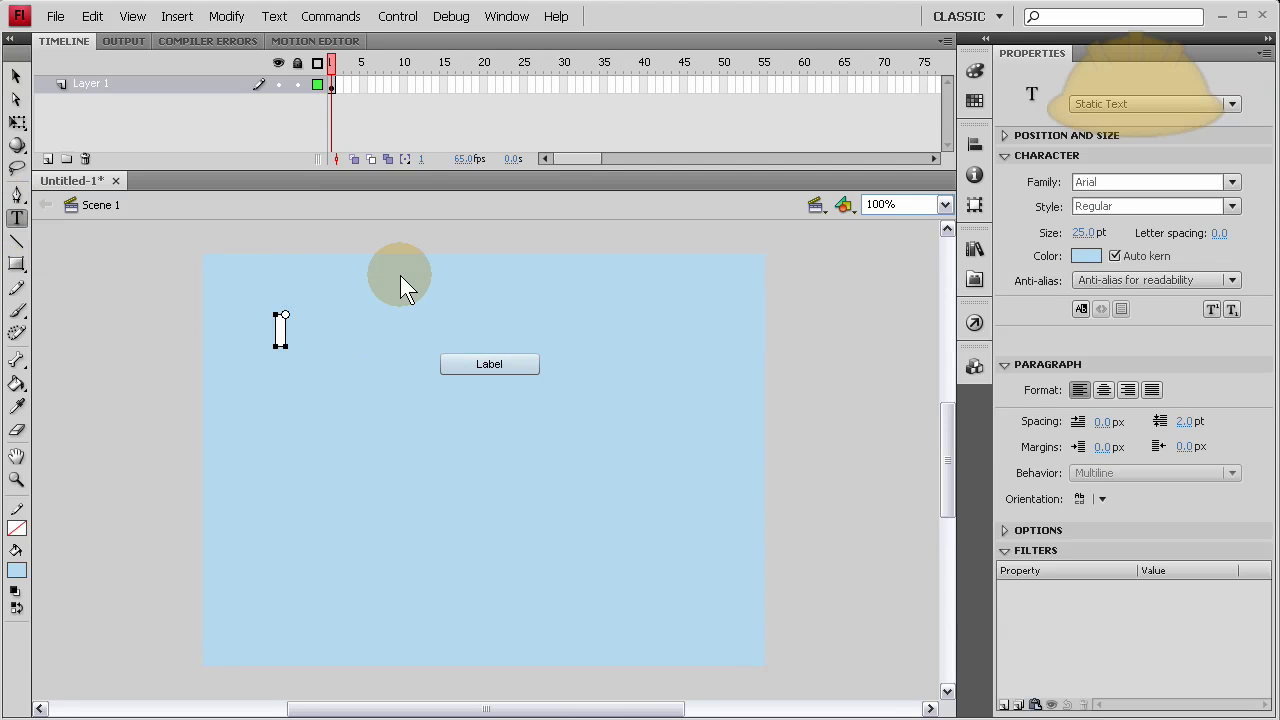
{"action": "type", "text": "Develop PHP"}
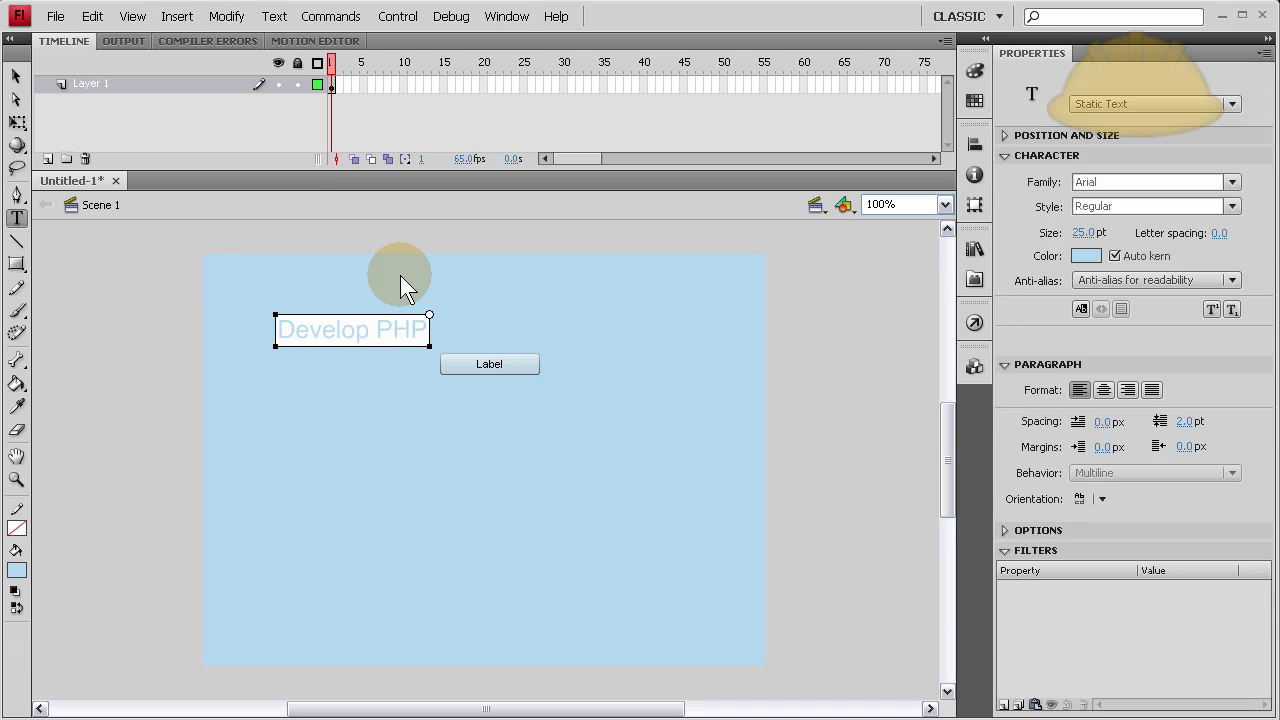
{"action": "type", "text": "'s D"}
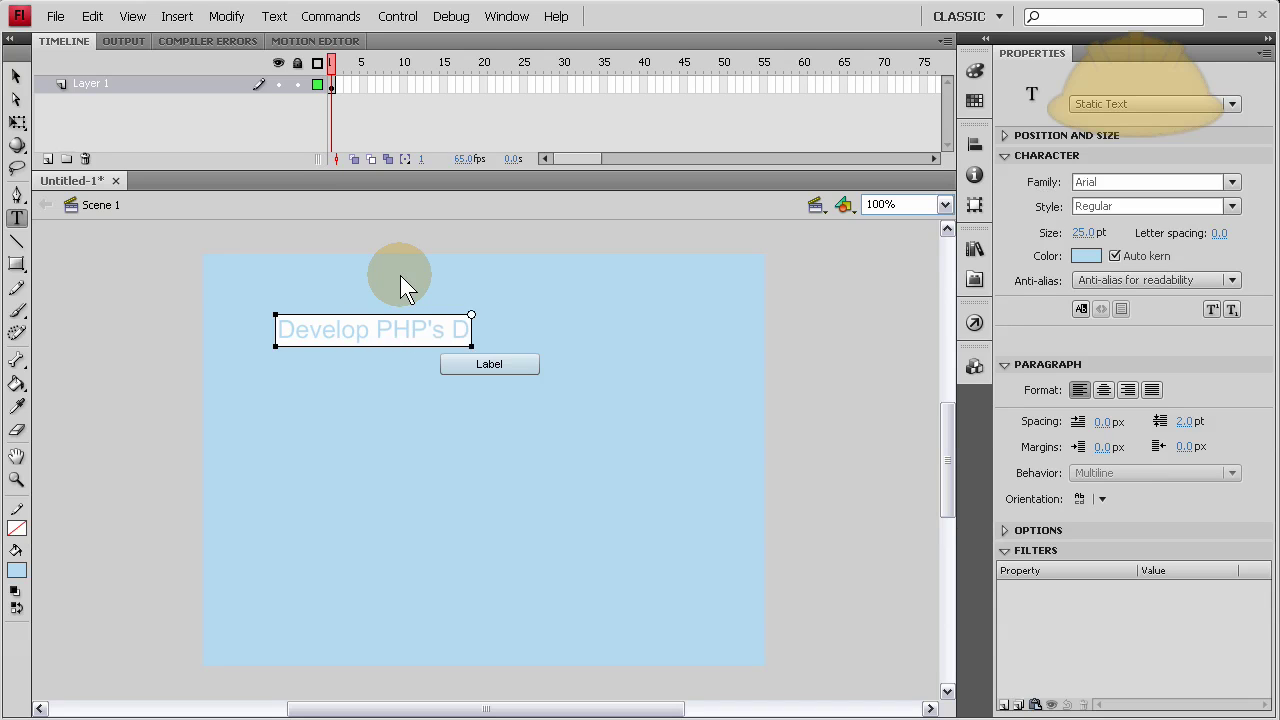
{"action": "type", "text": "ata Stream"}
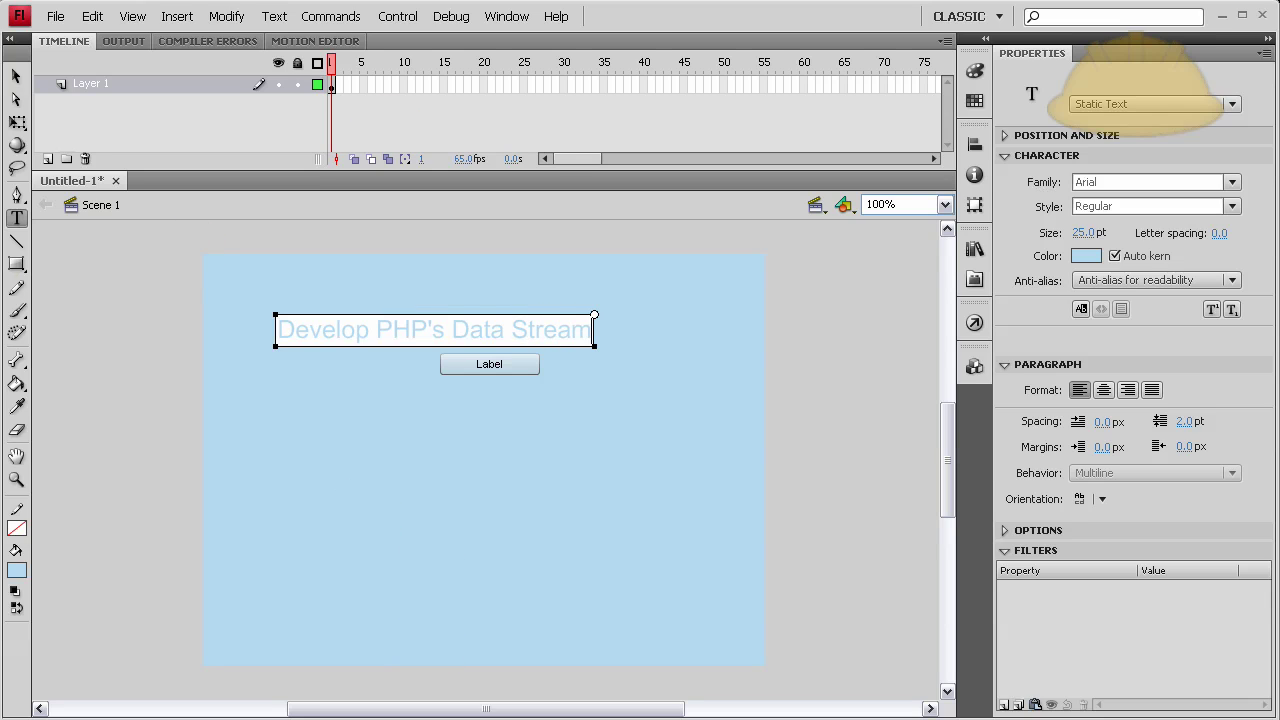
{"action": "left_click", "coordinate": [16, 77]}
{"action": "left_click", "coordinate": [421, 348]}
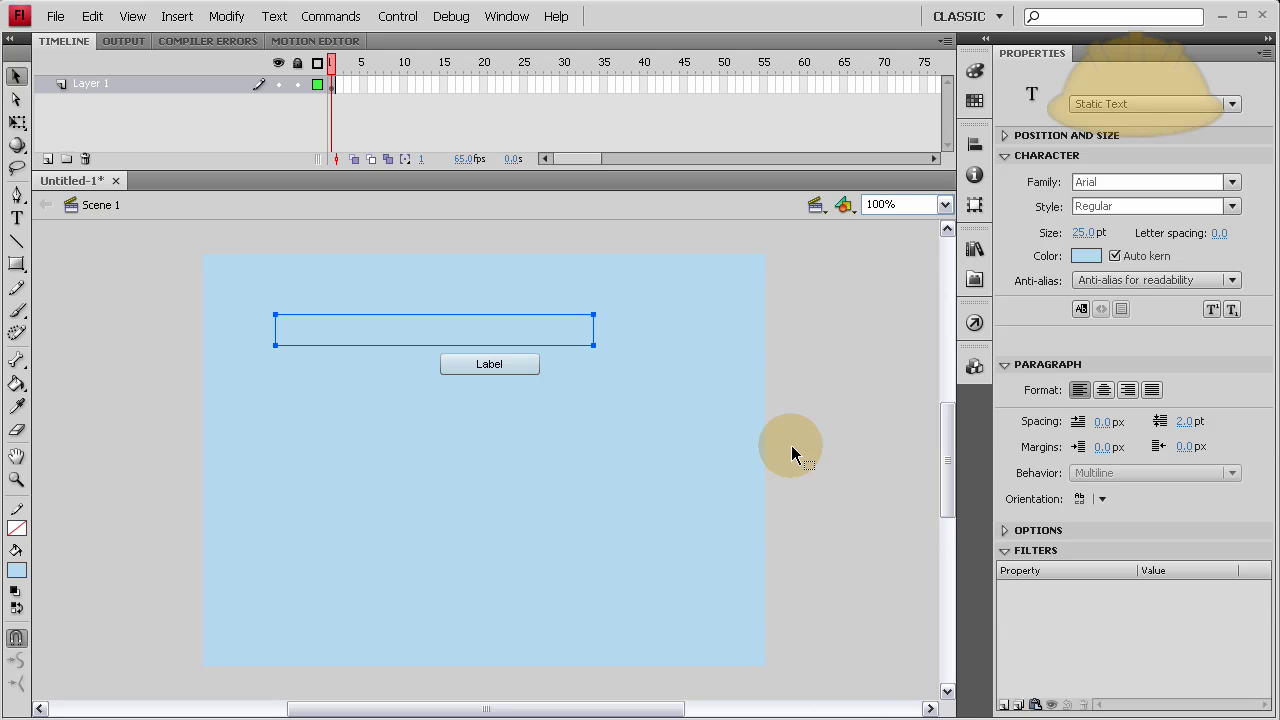
Make the title text black and move it up, centred above the button.
{"action": "left_click", "coordinate": [1078, 255]}
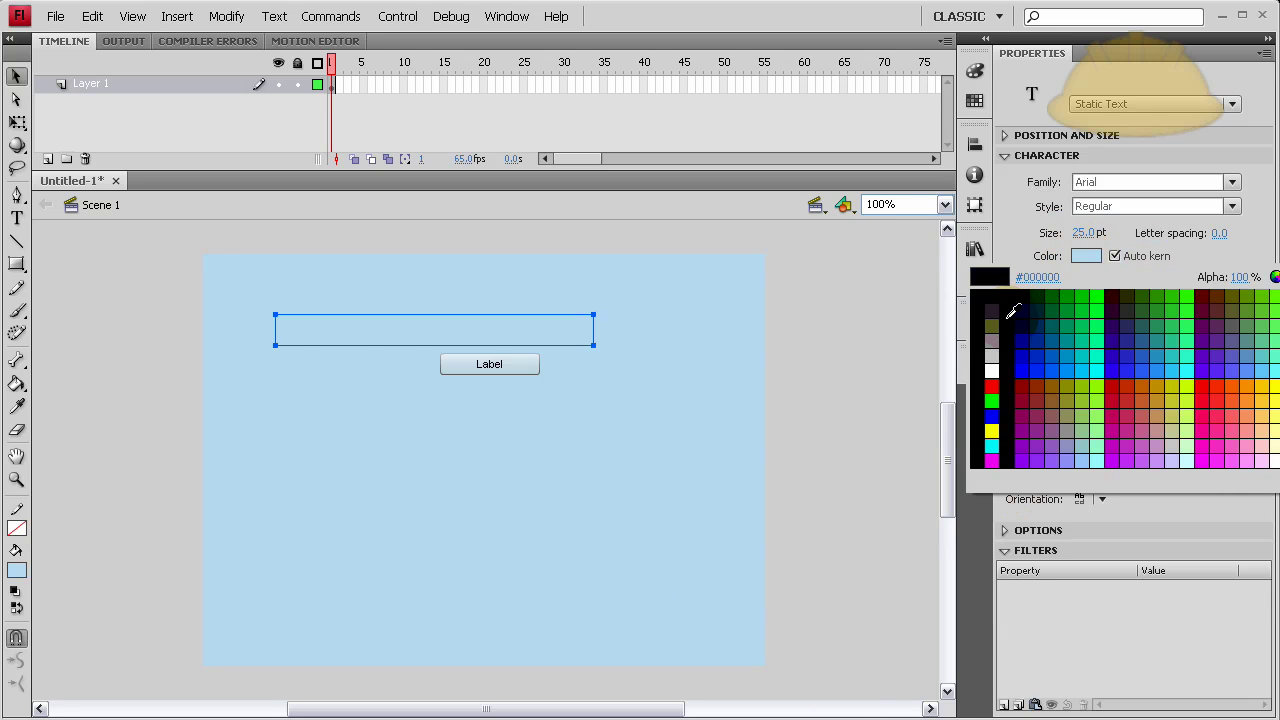
{"action": "left_click", "coordinate": [1007, 315]}
{"action": "left_click", "coordinate": [819, 326]}
{"action": "left_click", "coordinate": [586, 345]}
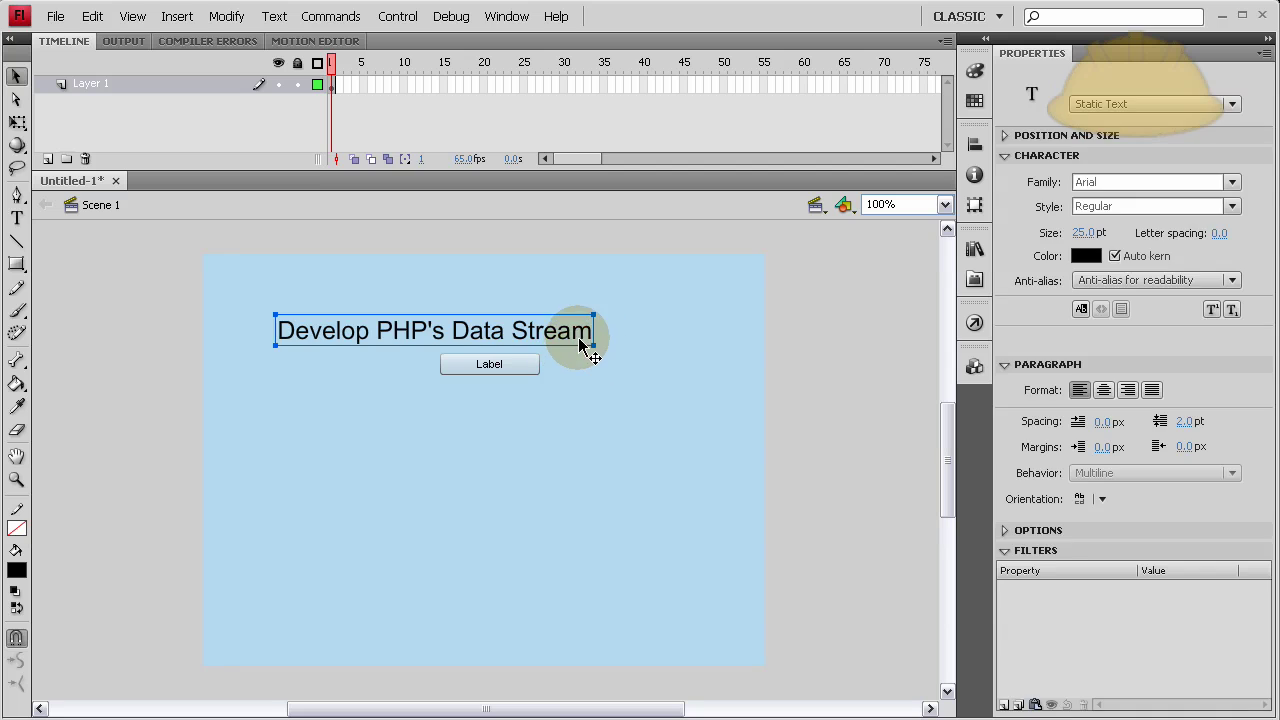
{"action": "left_click_drag", "start_coordinate": [586, 345], "coordinate": [625, 315]}
{"action": "key", "text": "Right"}
{"action": "key", "text": "Right"}
{"action": "key", "text": "Right"}
{"action": "key", "text": "Right"}
{"action": "key", "text": "Right"}
{"action": "key", "text": "Right"}
{"action": "key", "text": "Right"}
{"action": "key", "text": "Right"}
{"action": "key", "text": "Right"}
{"action": "key", "text": "Right"}
{"action": "key", "text": "Right"}
{"action": "key", "text": "Right"}
{"action": "key", "text": "Right"}
{"action": "key", "text": "Right"}
{"action": "key", "text": "Right"}
{"action": "key", "text": "Right"}
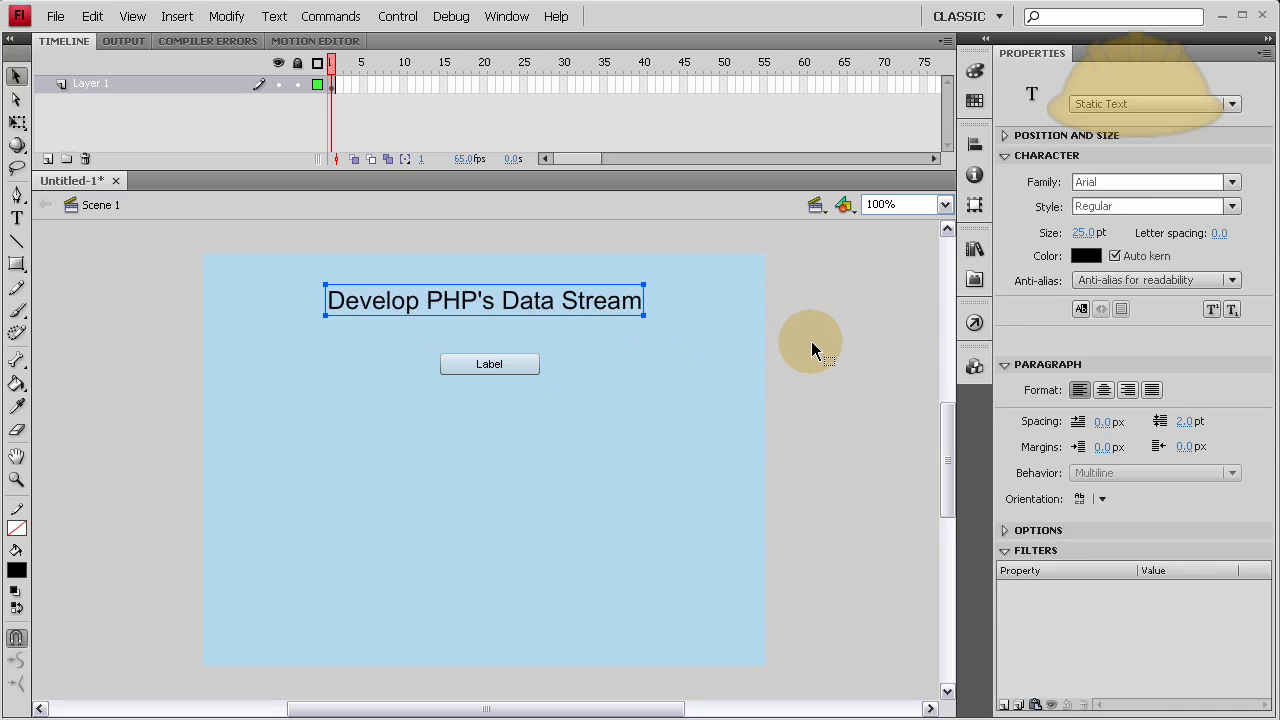
{"action": "left_click", "coordinate": [805, 342]}
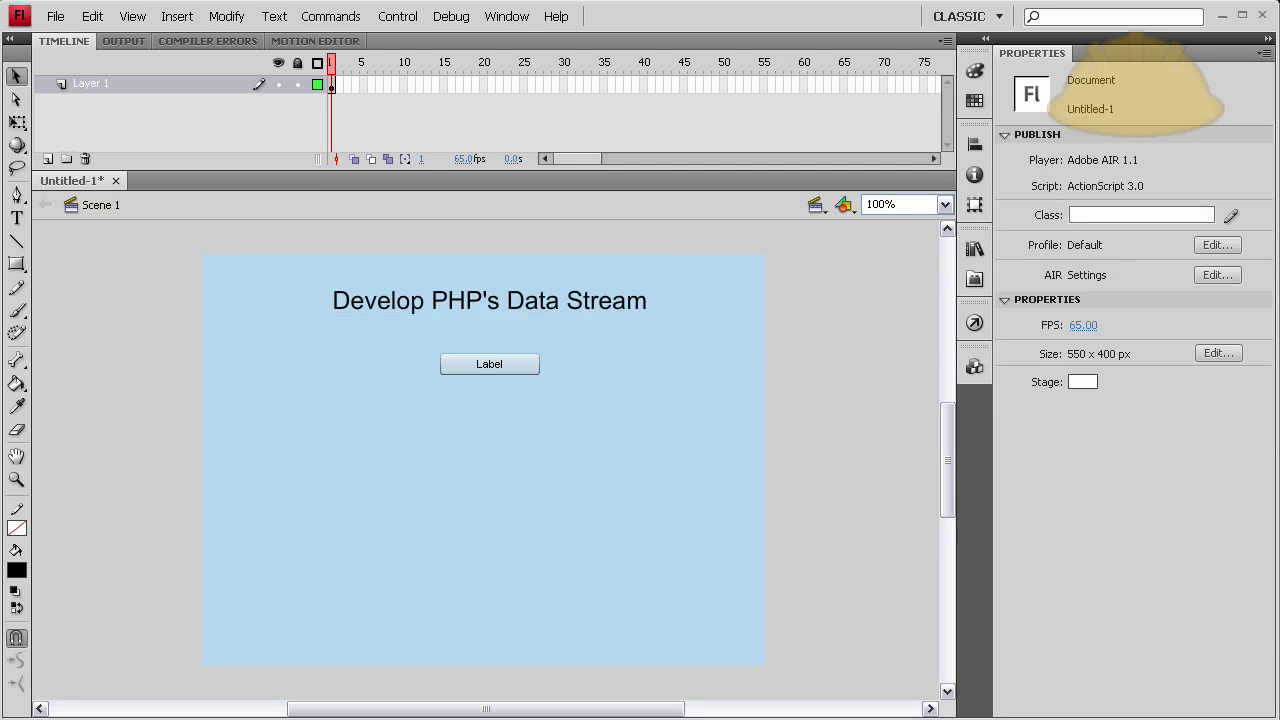
Give the Label button the instance name devPHP_btn and select frame 1 of Layer 1.
{"action": "left_click", "coordinate": [520, 365]}
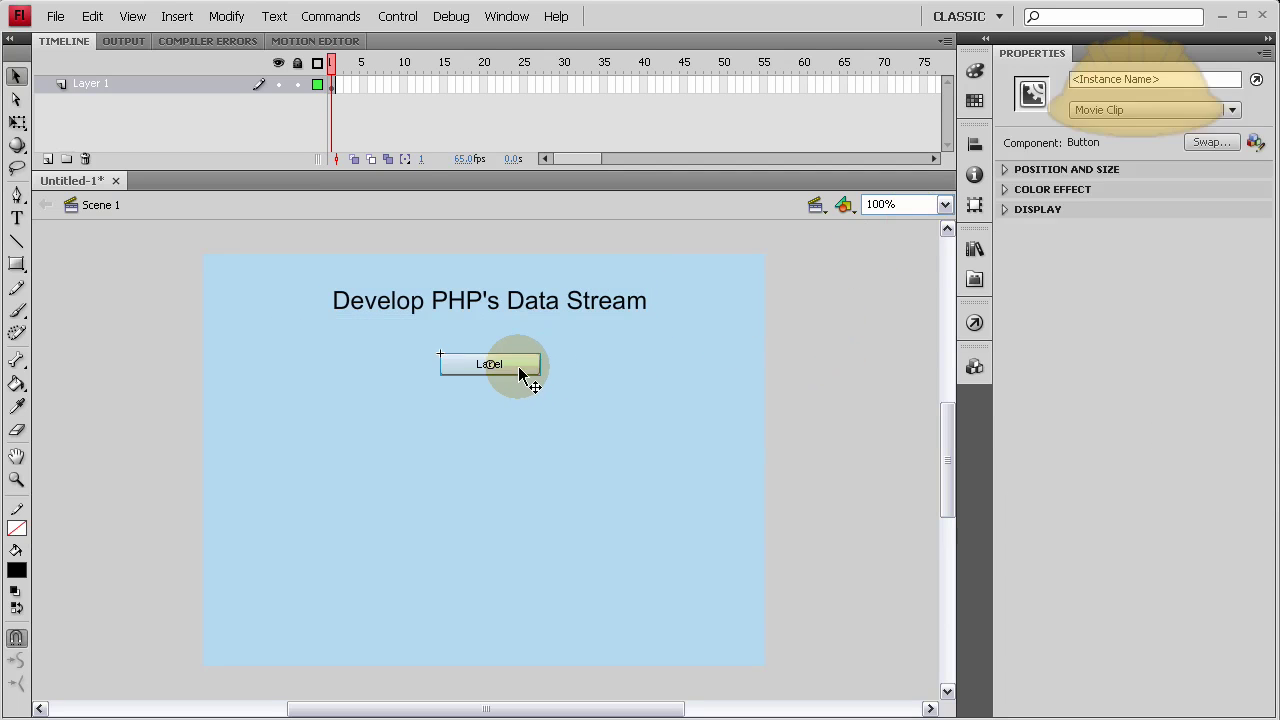
{"action": "left_click", "coordinate": [1121, 80]}
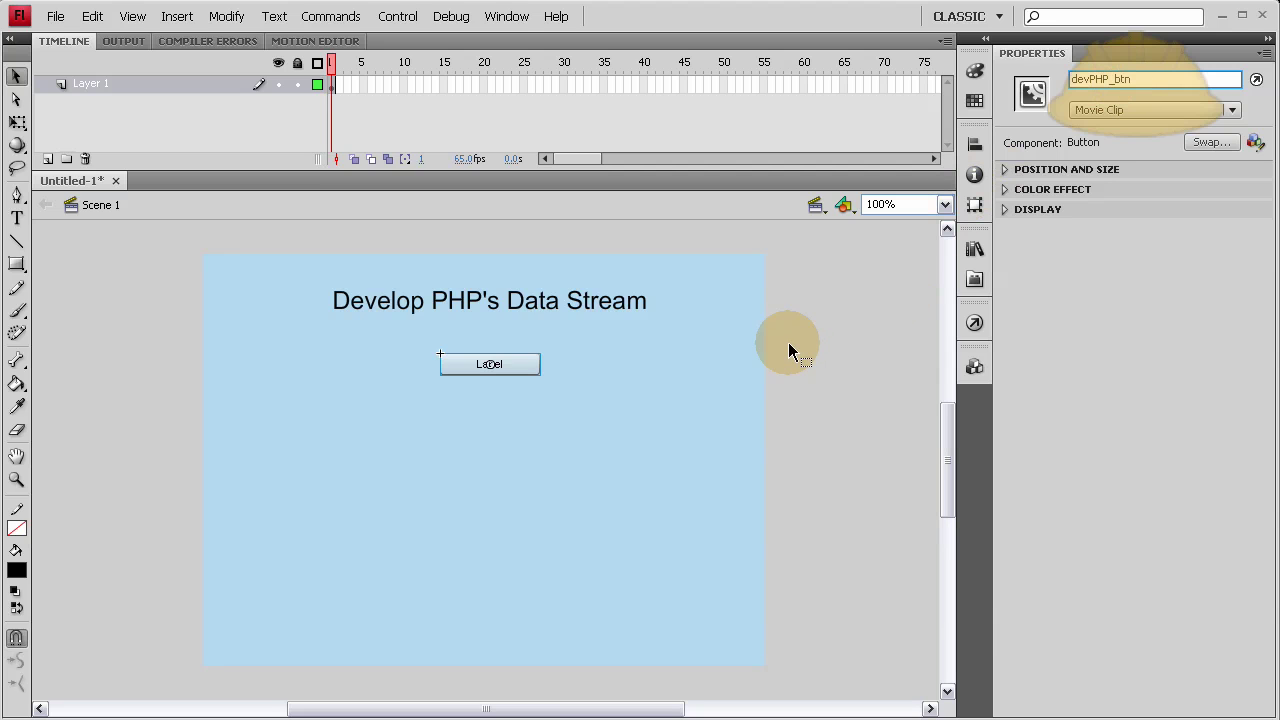
{"action": "left_click", "coordinate": [530, 390]}
{"action": "left_click", "coordinate": [484, 362]}
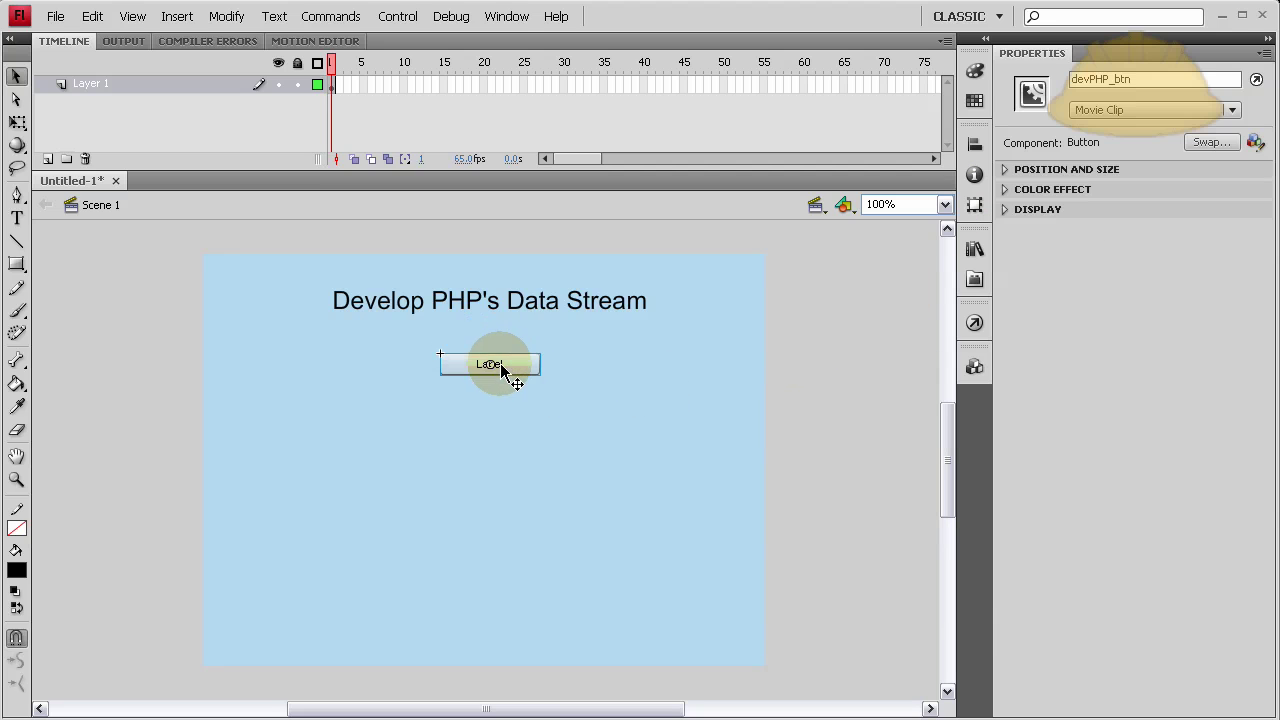
{"action": "left_click", "coordinate": [615, 368]}
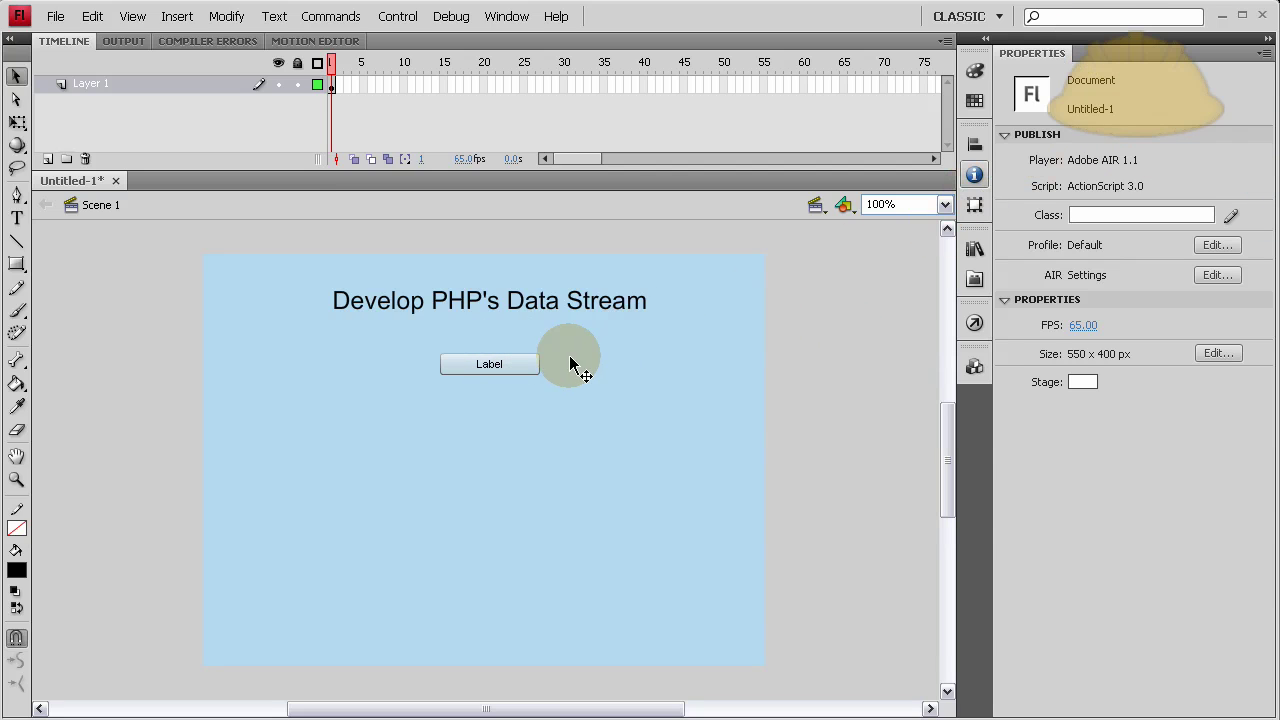
{"action": "left_click", "coordinate": [331, 84]}
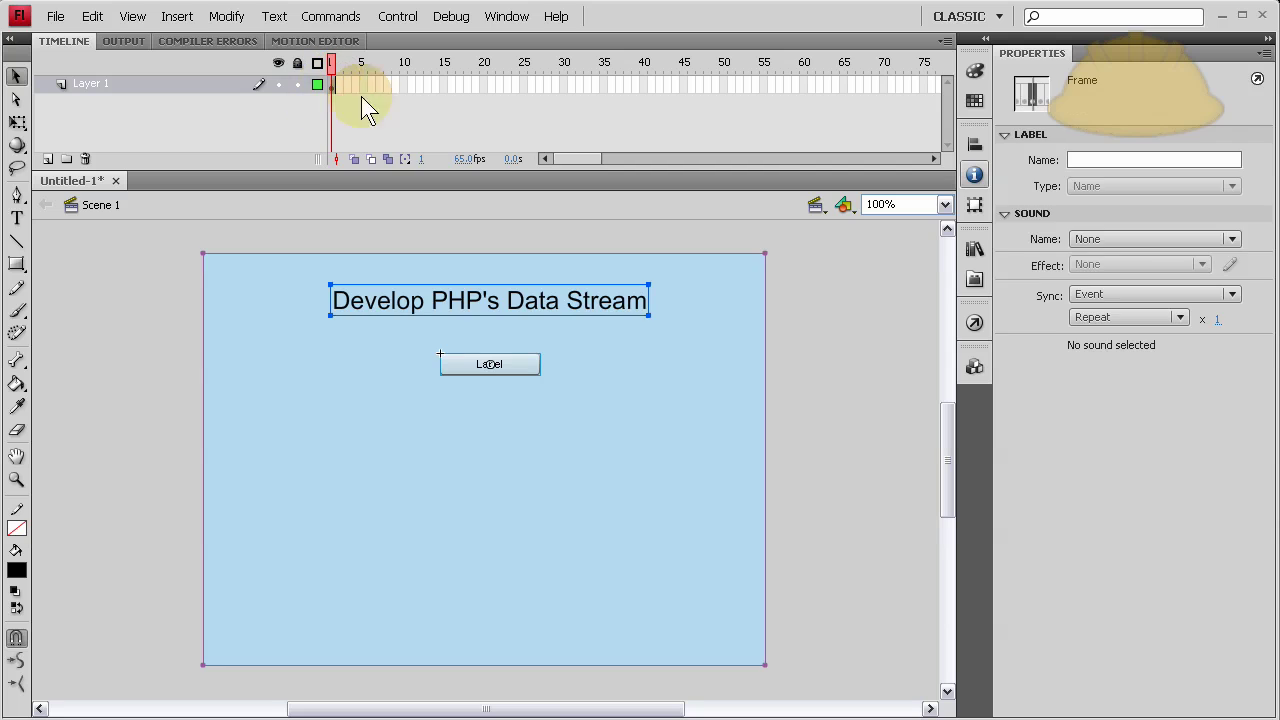
{"action": "left_click", "coordinate": [828, 292]}
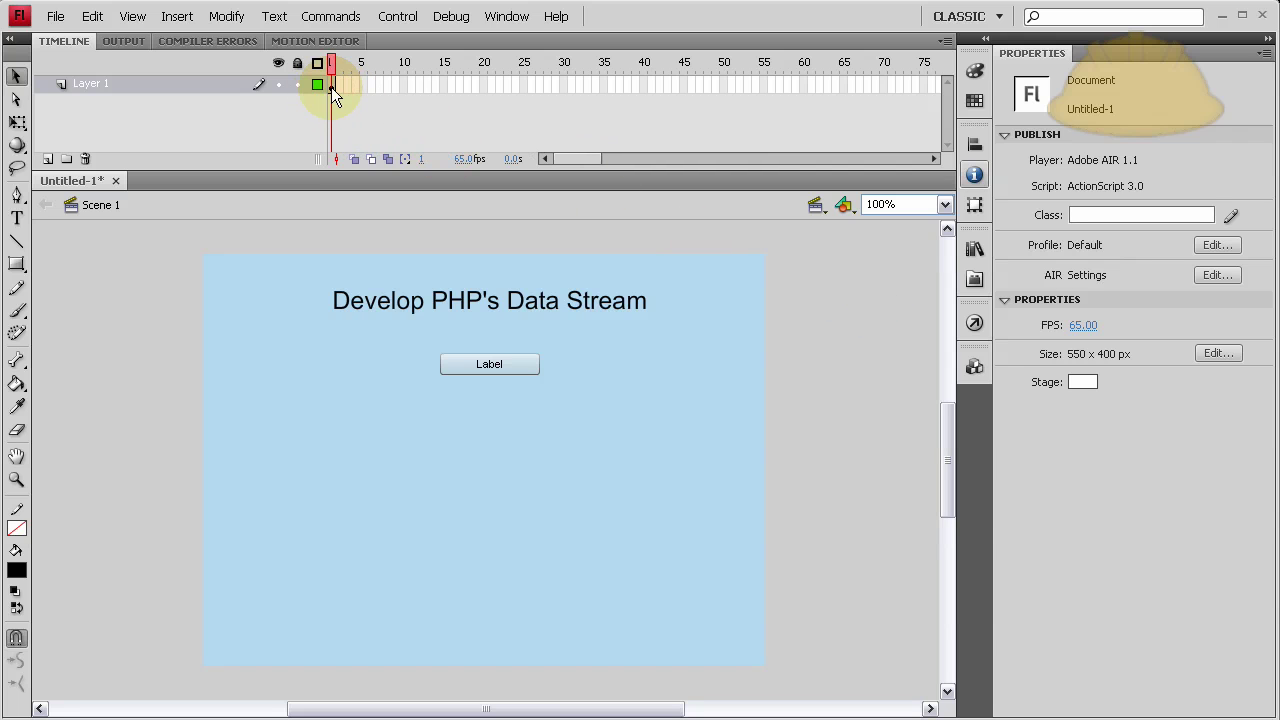
Add a code layer, paste the button's click-handler script, and insert blank lines at the top.
{"action": "left_click", "coordinate": [48, 158]}
{"action": "key", "text": "F9"}
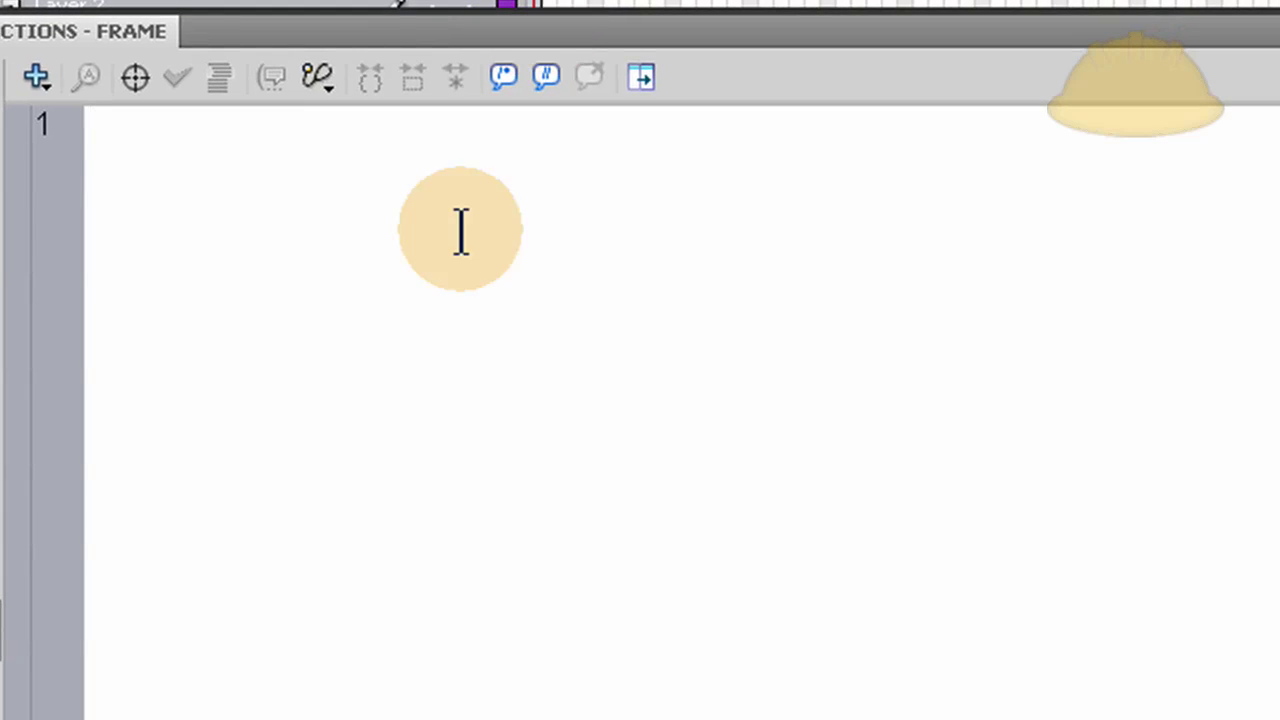
{"action": "type", "text": "devPHP_btn.addEventListener(MouseEvent.CLICK, gotoMySite);  var mySiteURL:URLRequest = new URLRequest(\"http://www.developphp.com\");  function gotoMySite(event:MouseEvent):void {  navigateToURL(mySiteURL, \"_blank\"); }"}
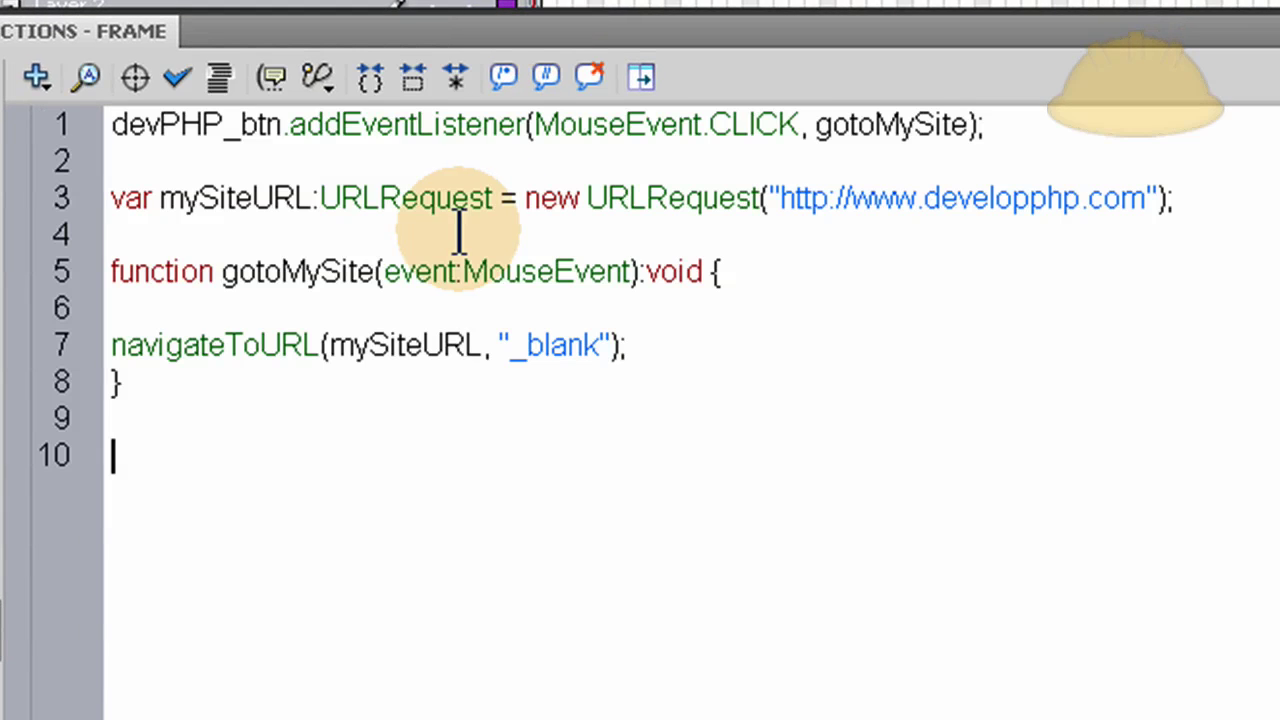
{"action": "double_click", "coordinate": [237, 124]}
{"action": "left_click", "coordinate": [458, 152]}
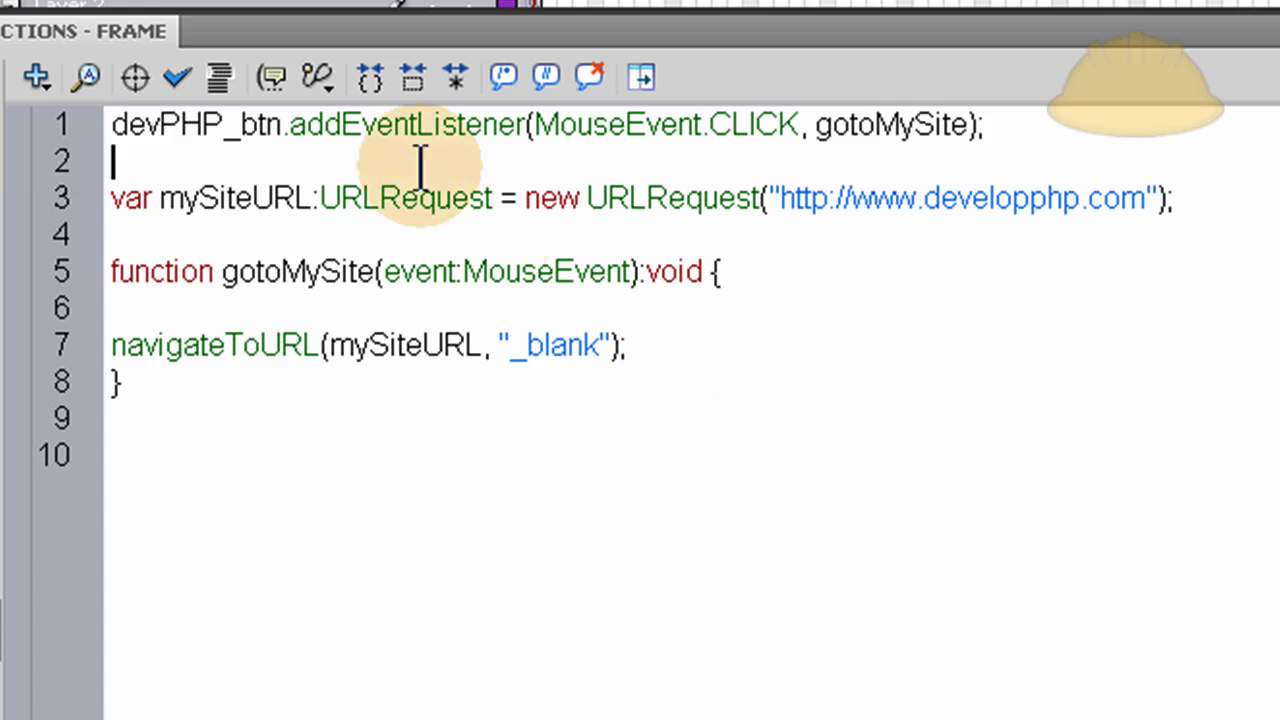
{"action": "left_click", "coordinate": [116, 126]}
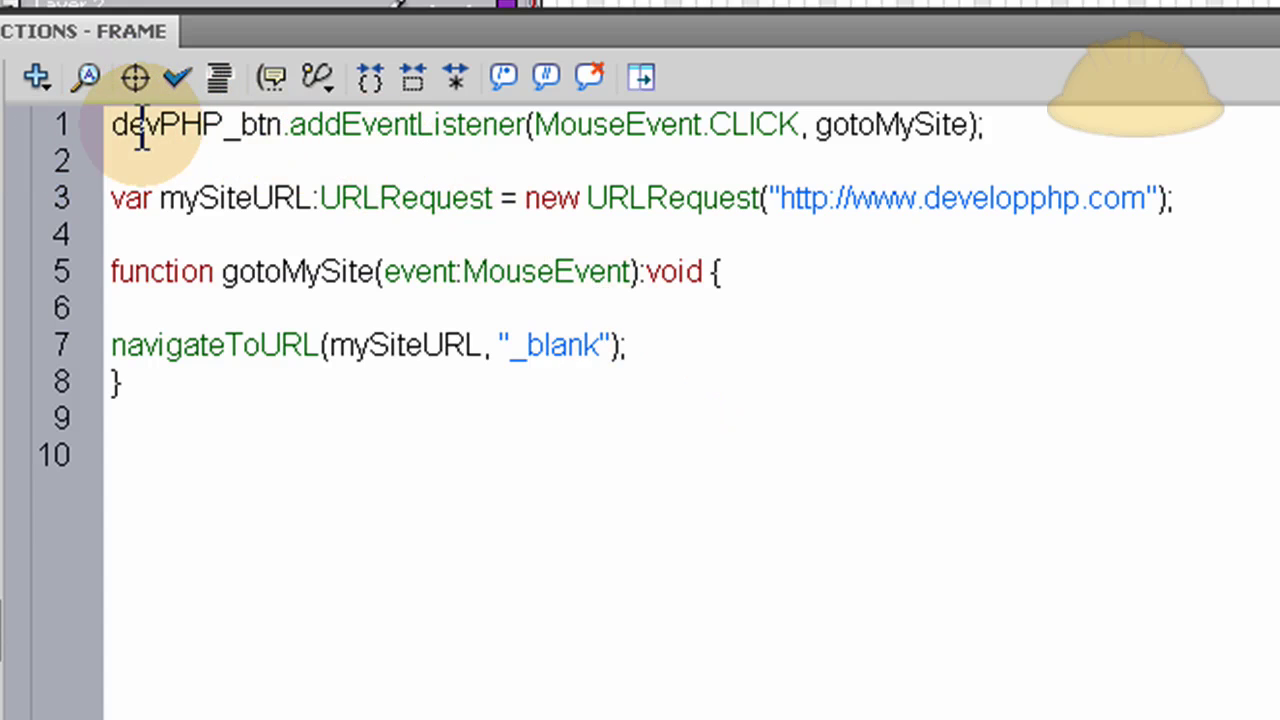
{"action": "key", "text": "Return"}
{"action": "key", "text": "Return"}
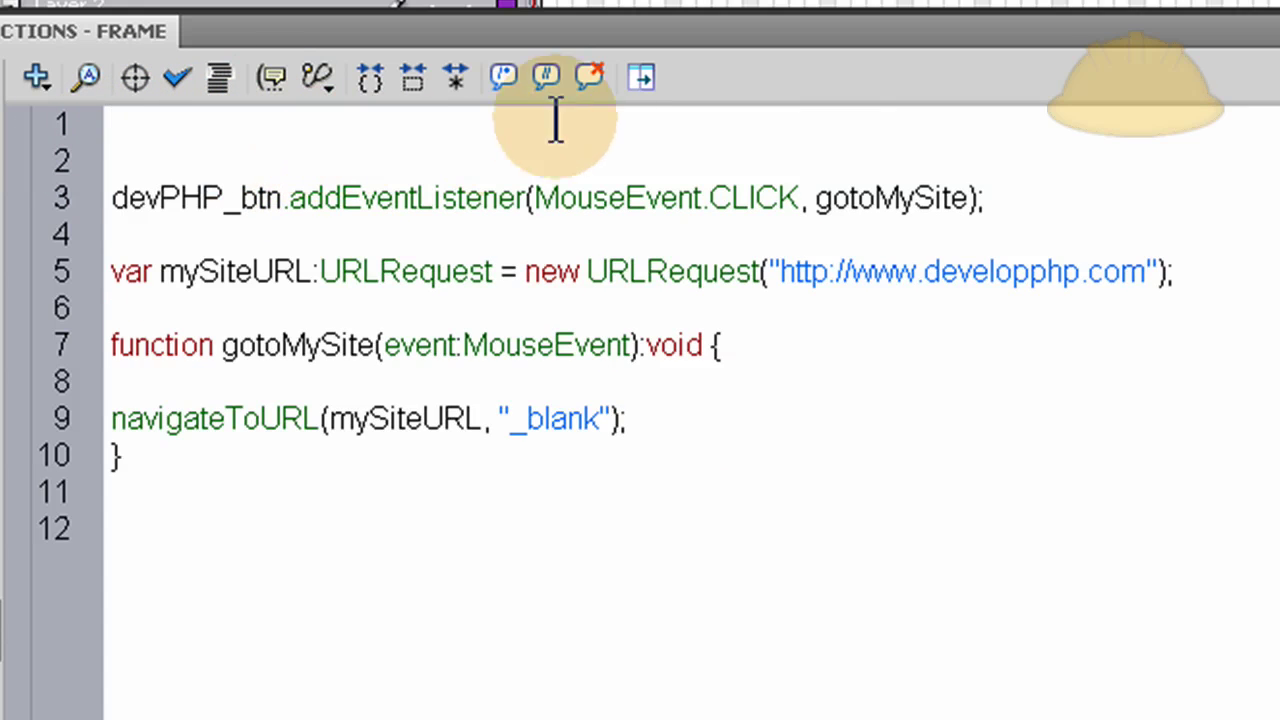
Write devPHP_btn.label = "Develop PHP"; on line 1 and return to the stage.
{"action": "double_click", "coordinate": [215, 192]}
{"action": "key", "text": "ctrl+c"}
{"action": "left_click", "coordinate": [234, 124]}
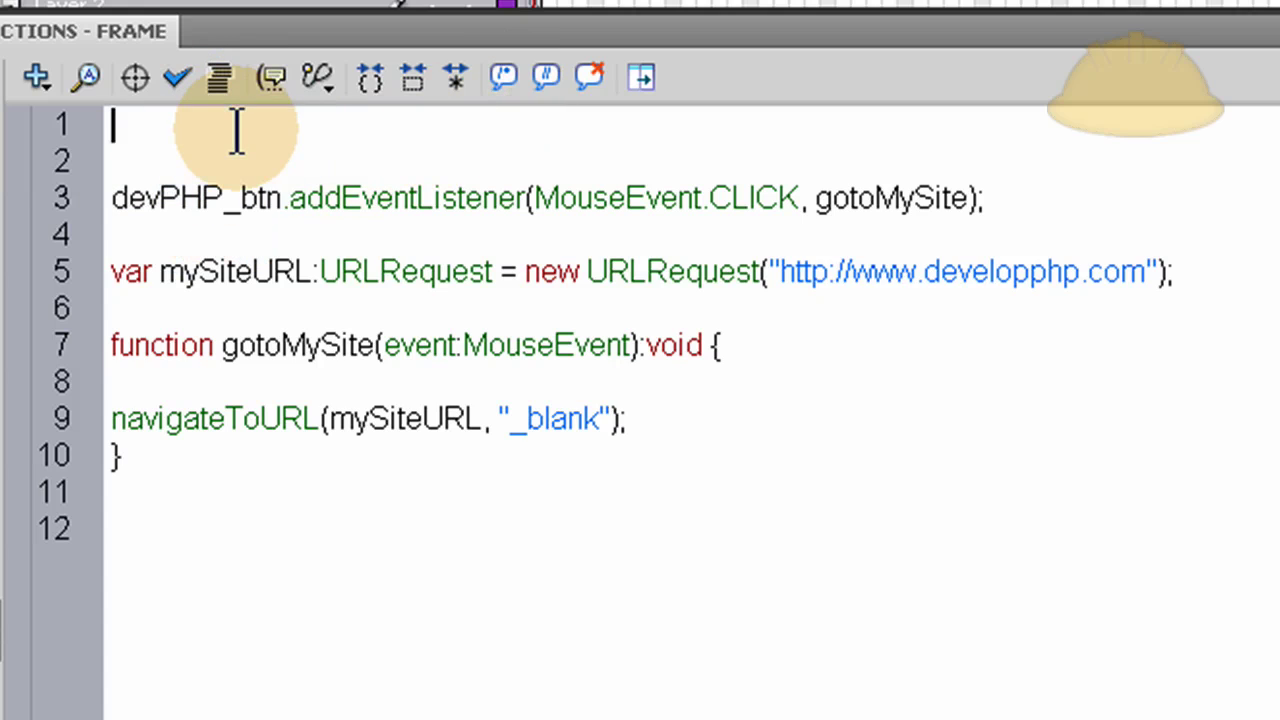
{"action": "key", "text": "ctrl+v"}
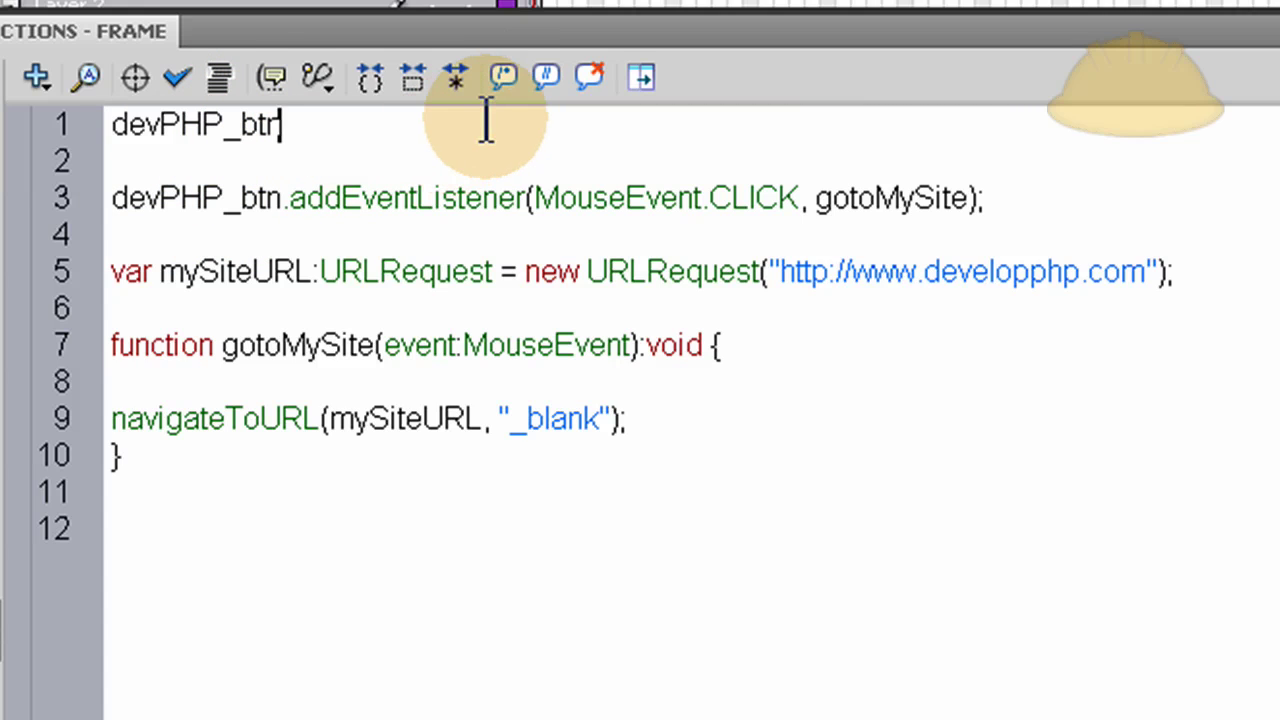
{"action": "type", "text": ".laba"}
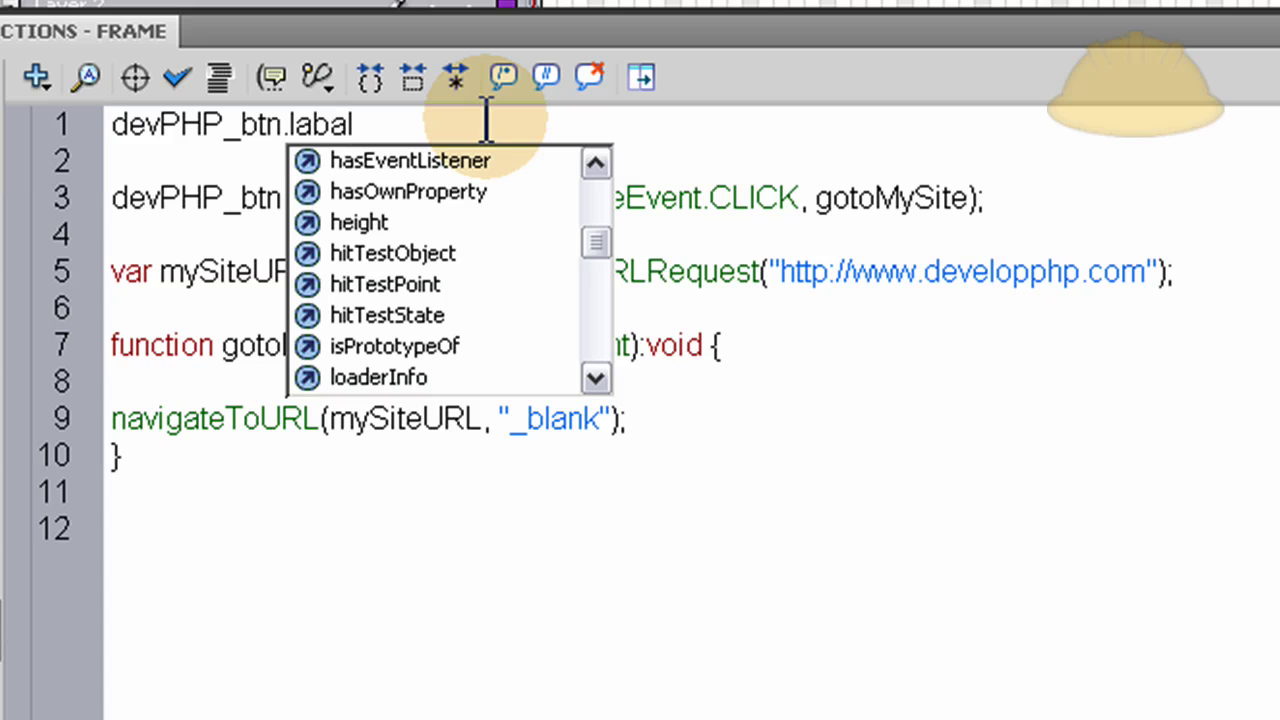
{"action": "key", "text": "BackSpace"}
{"action": "type", "text": "e"}
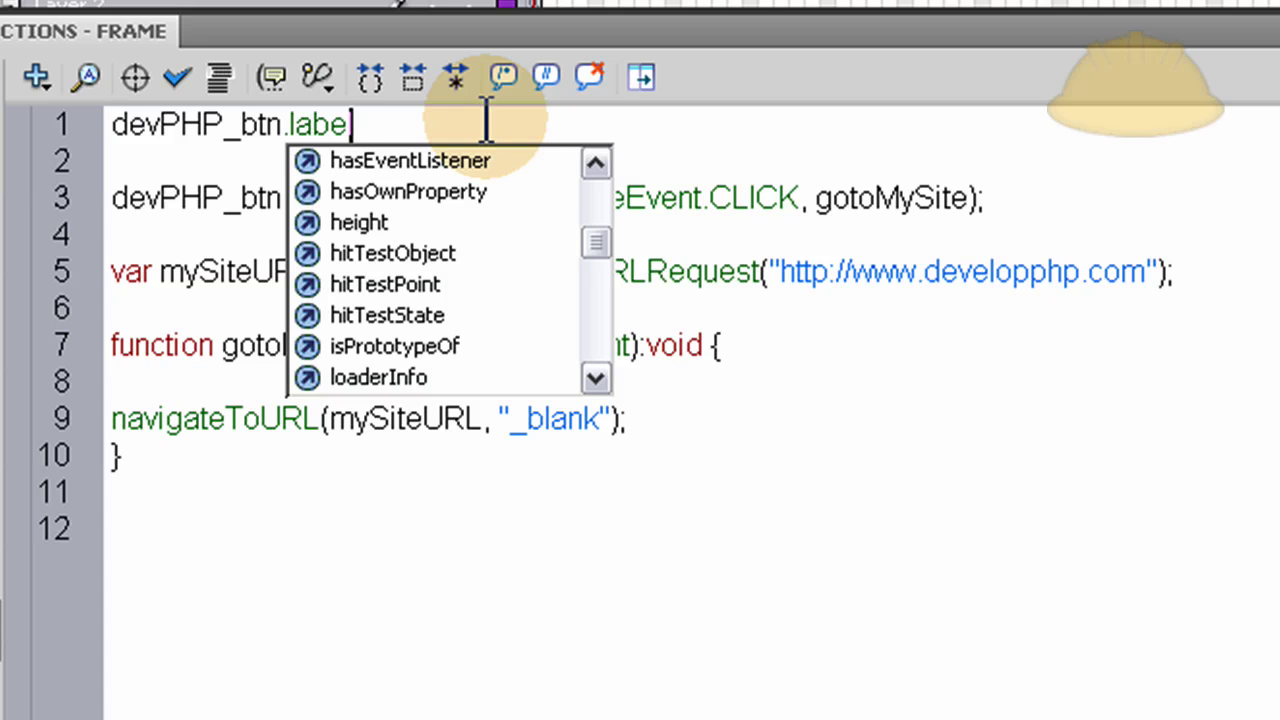
{"action": "type", "text": "l = \"\";"}
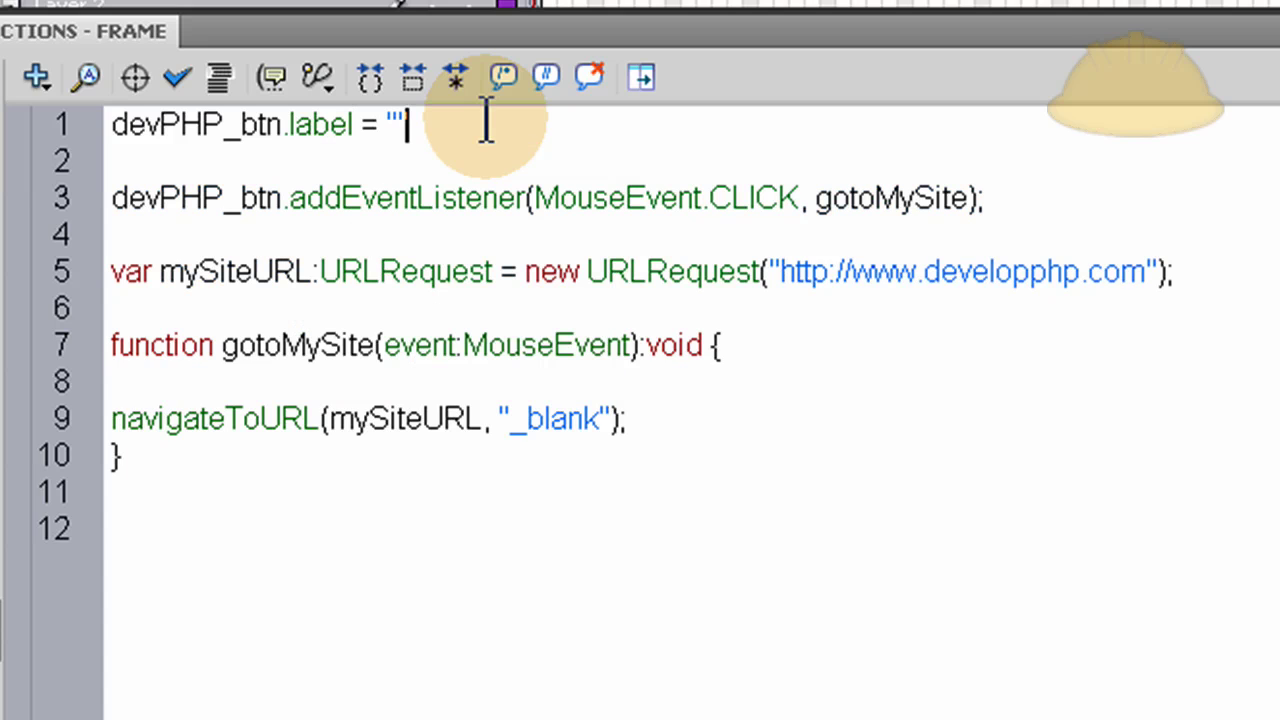
{"action": "key", "text": "Left"}
{"action": "key", "text": "Left"}
{"action": "type", "text": "Develop PH"}
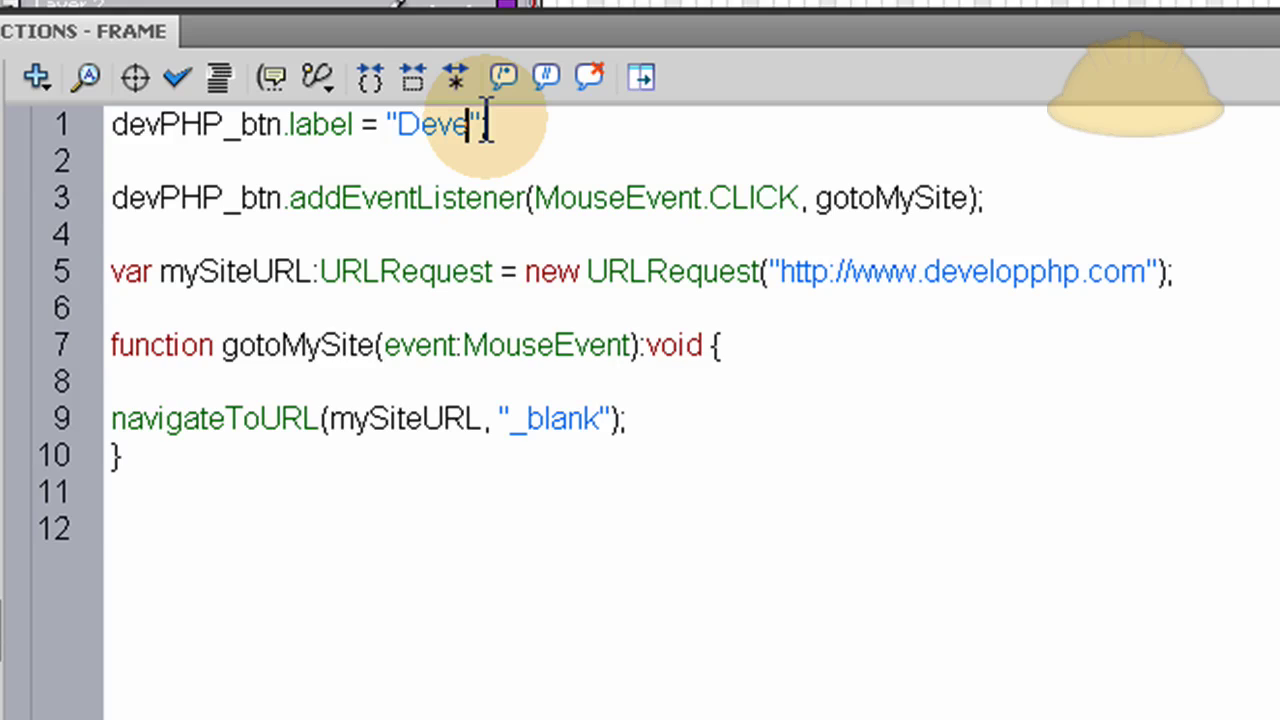
{"action": "type", "text": "P"}
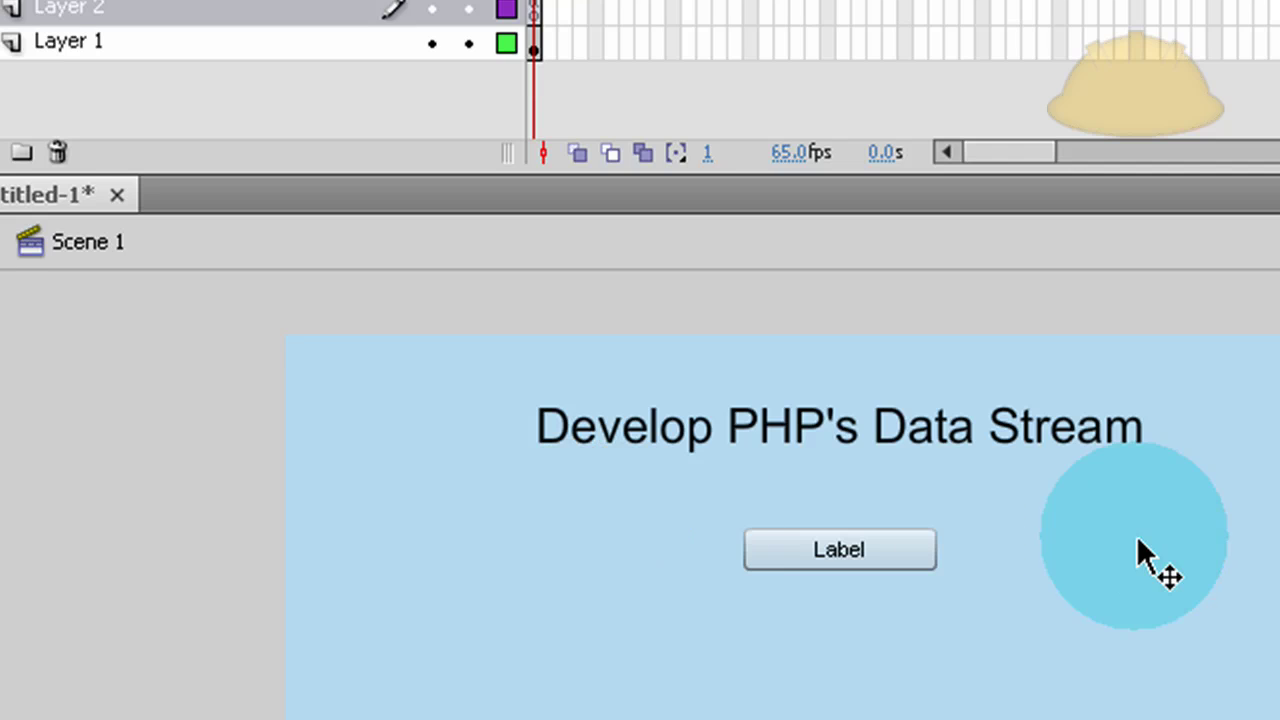
{"action": "left_click", "coordinate": [851, 545]}
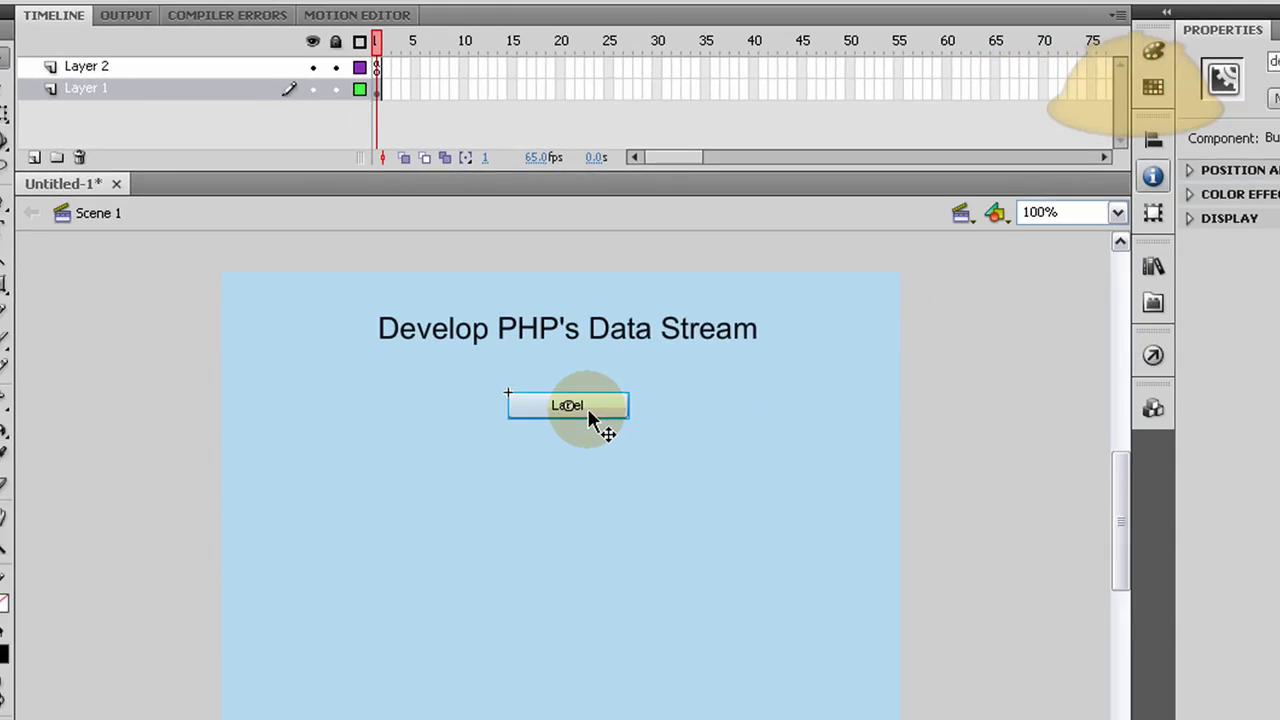
{"action": "left_click", "coordinate": [944, 383]}
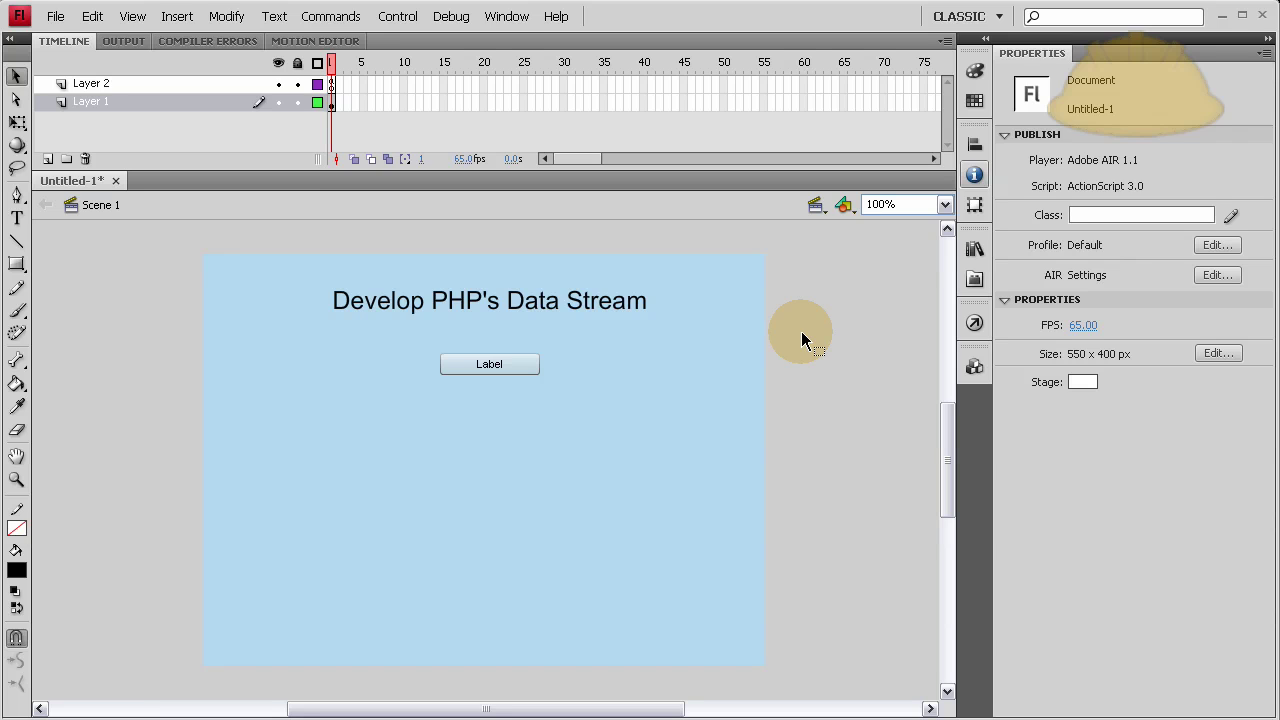
In Save As, create and open a new 'Air Test' folder on the Desktop.
{"action": "left_click", "coordinate": [55, 16]}
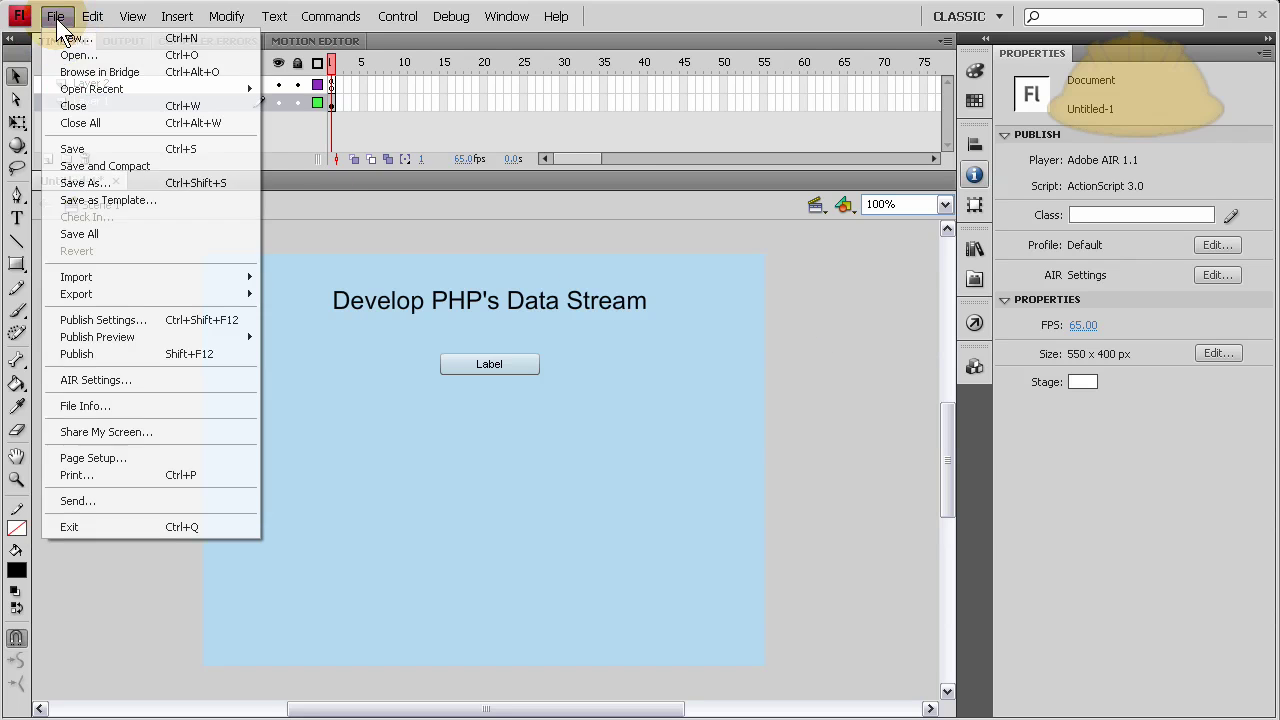
{"action": "left_click", "coordinate": [112, 185]}
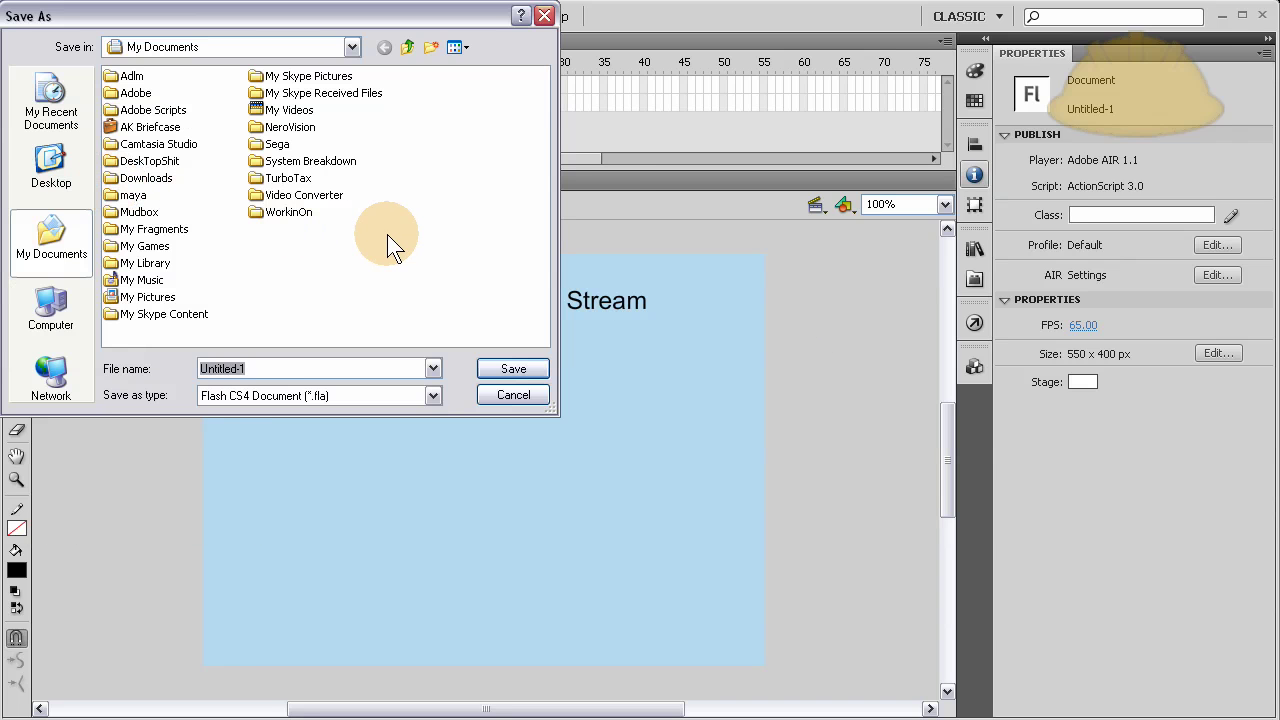
{"action": "left_click", "coordinate": [55, 168]}
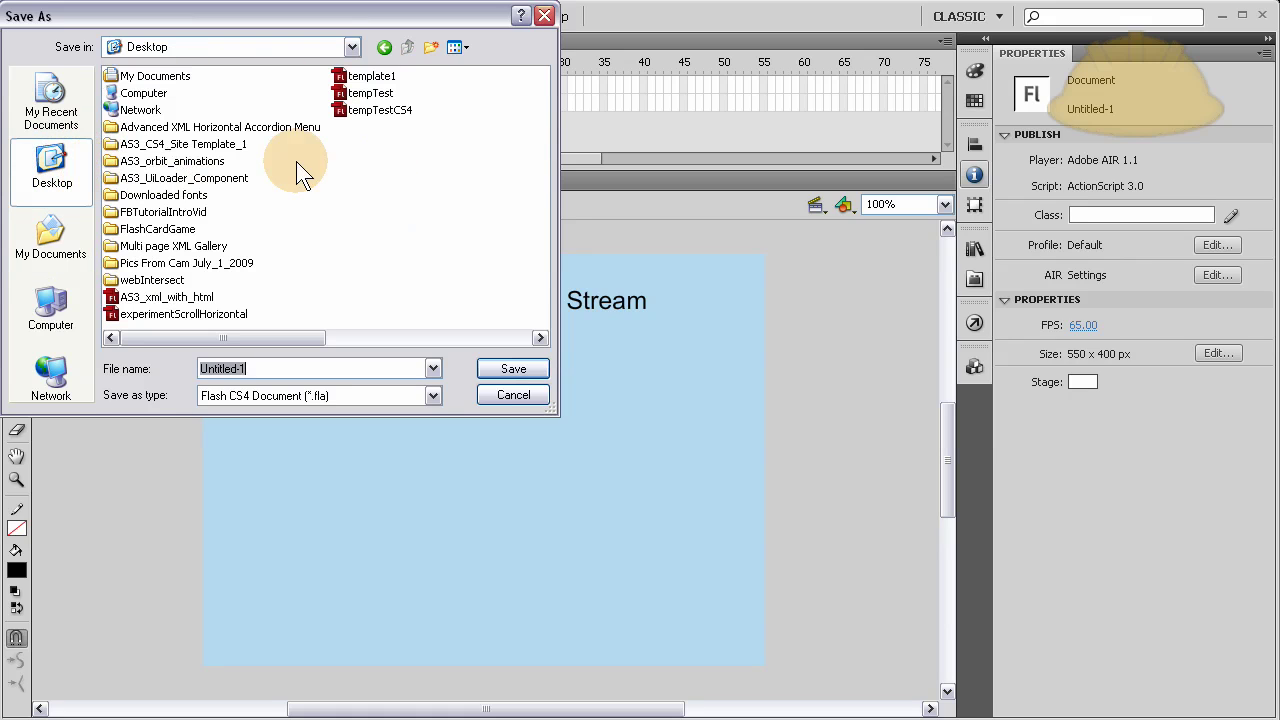
{"action": "left_click", "coordinate": [431, 47]}
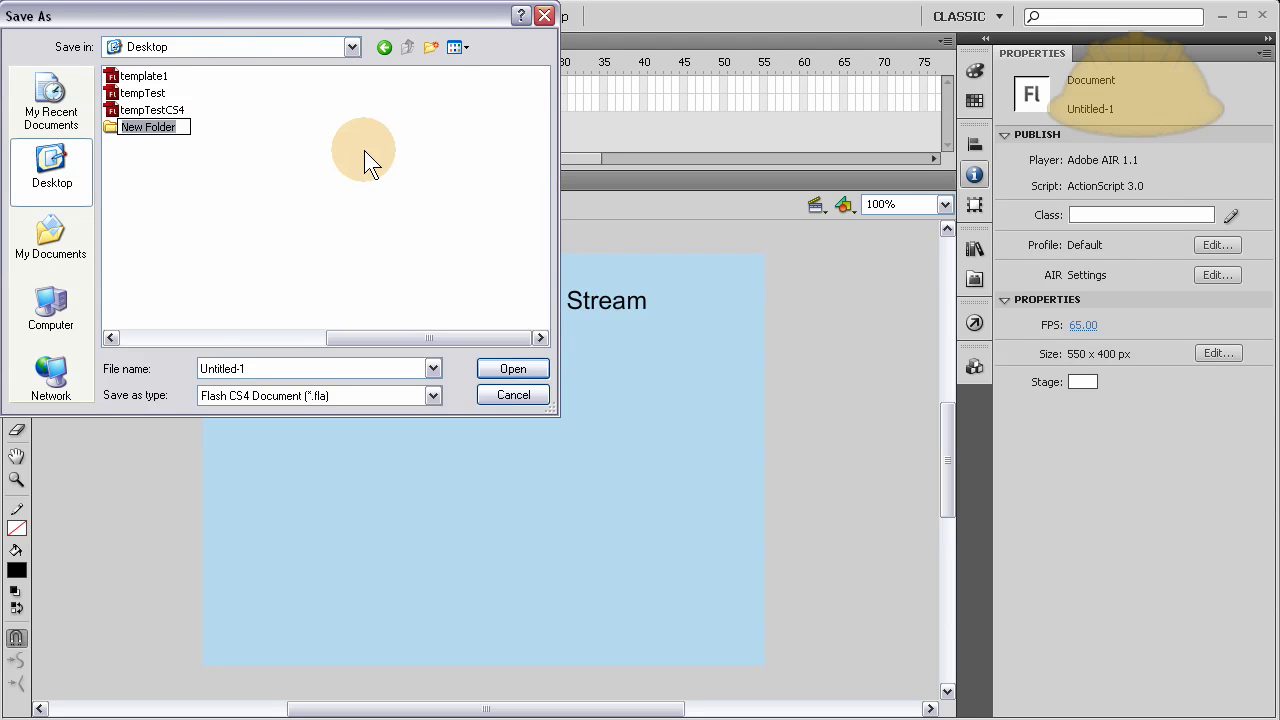
{"action": "type", "text": "Air Test"}
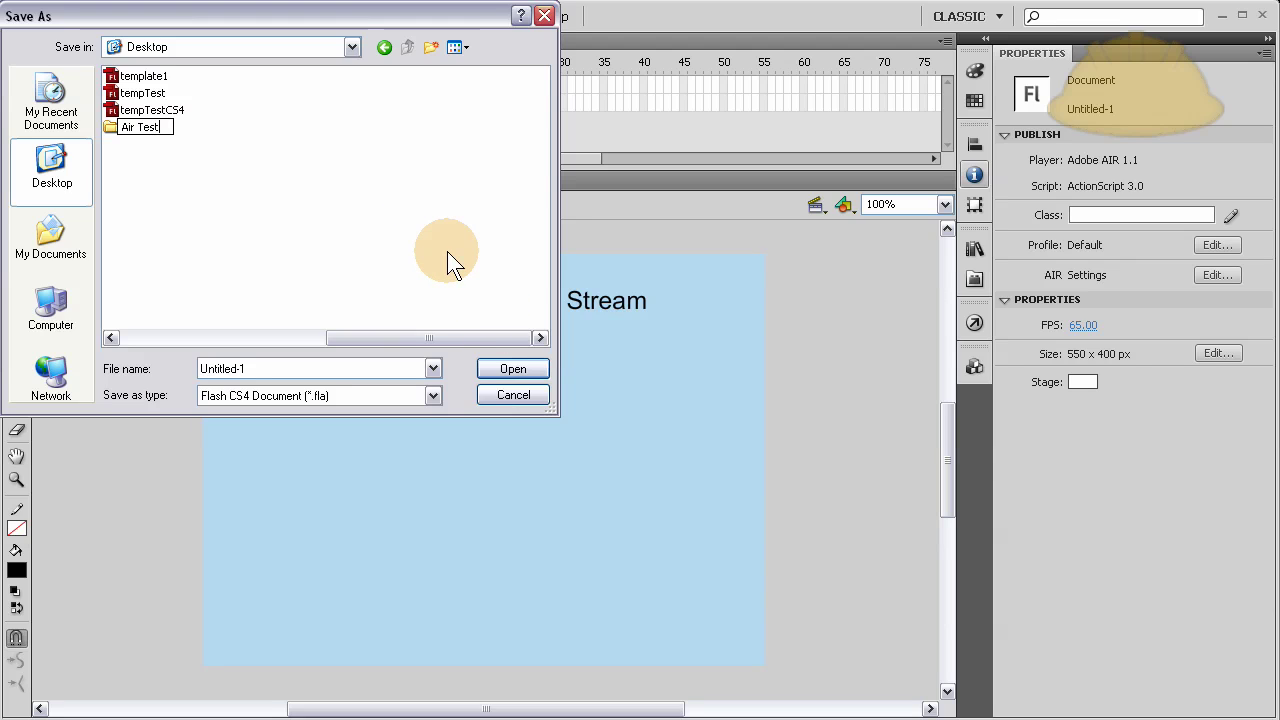
{"action": "left_click", "coordinate": [350, 276]}
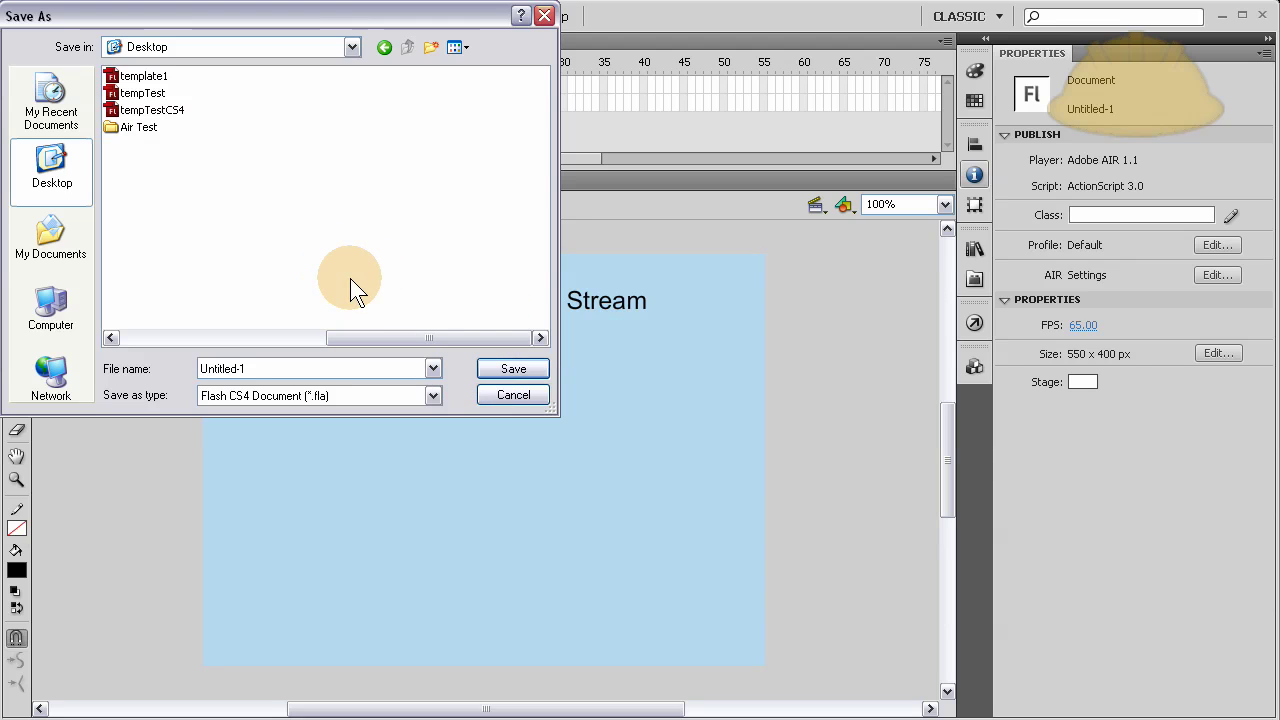
{"action": "double_click", "coordinate": [141, 130]}
Save the document there as 'Develop PHP Data Stream'.
{"action": "double_click", "coordinate": [257, 366]}
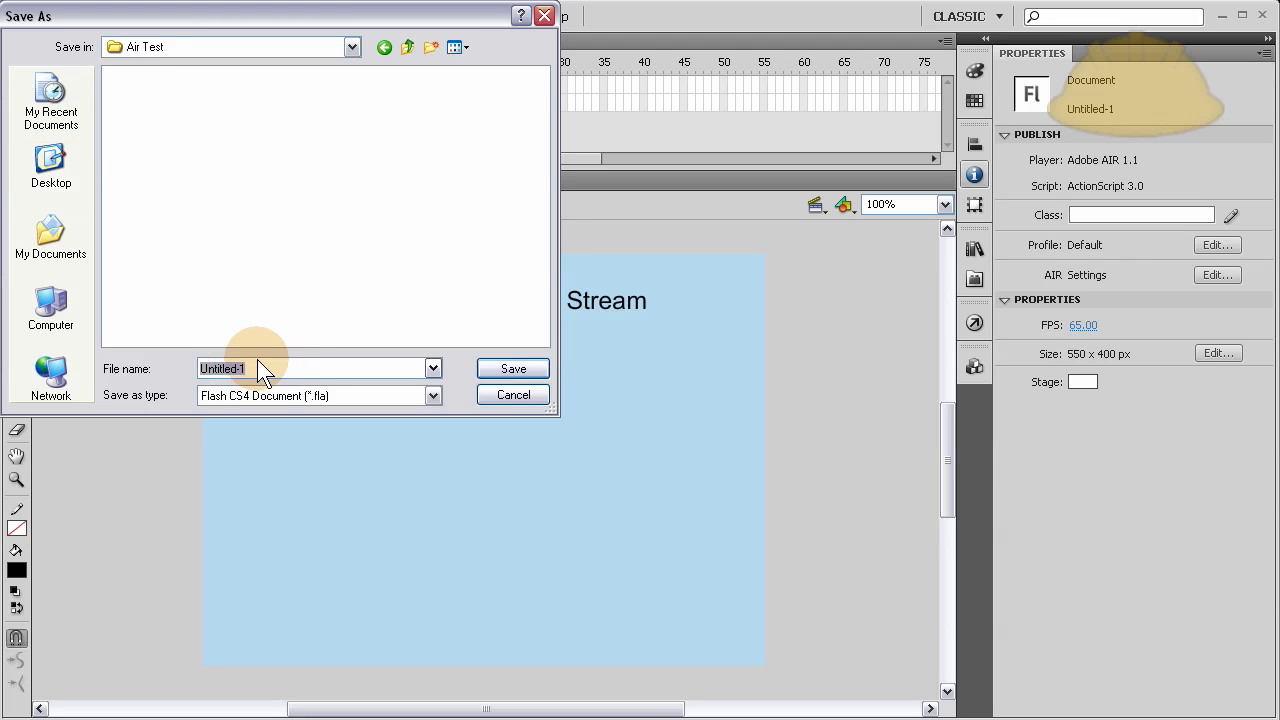
{"action": "type", "text": "Develop PHP Data Stream"}
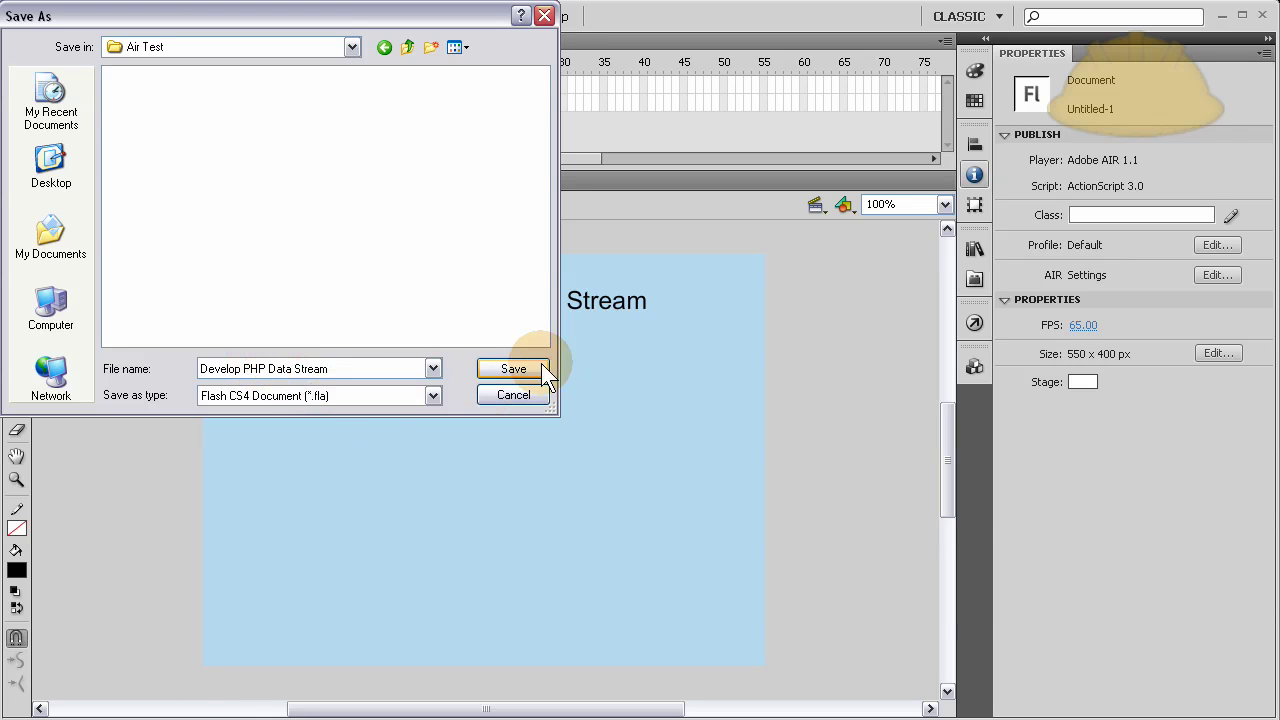
{"action": "left_click", "coordinate": [513, 369]}
{"action": "left_click", "coordinate": [797, 337]}
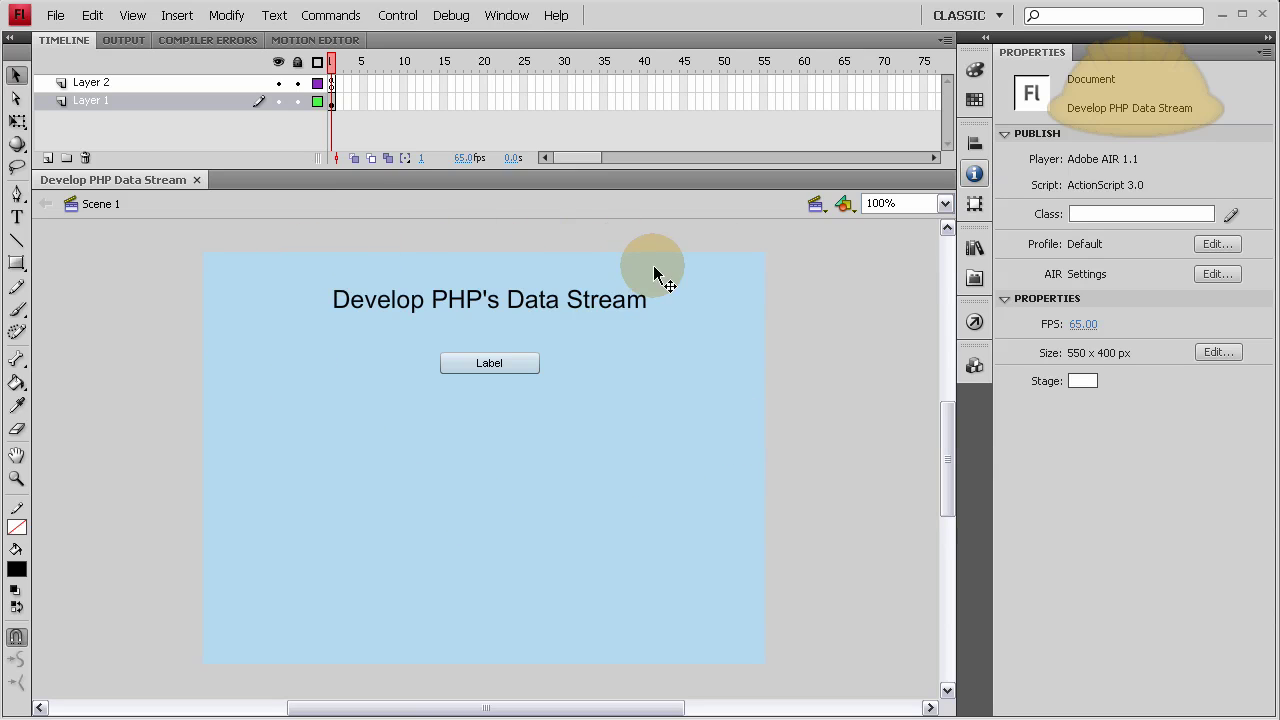
Nudge the blue background rectangle slightly up so it aligns with the stage.
{"action": "left_click", "coordinate": [830, 337]}
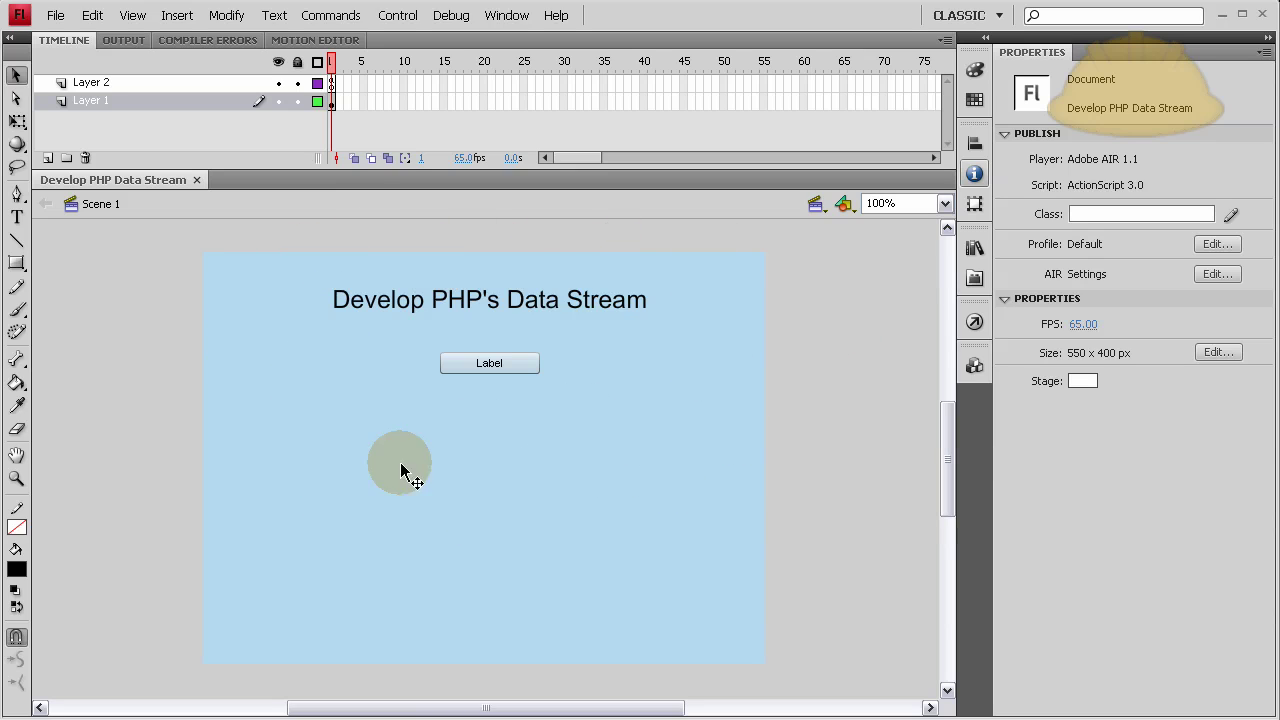
{"action": "mouse_move", "coordinate": [290, 280]}
{"action": "left_mouse_down"}
{"action": "mouse_move", "coordinate": [694, 414]}
{"action": "mouse_move", "coordinate": [360, 323]}
{"action": "mouse_move", "coordinate": [291, 258]}
{"action": "mouse_move", "coordinate": [291, 277]}
{"action": "left_mouse_up"}
{"action": "left_click", "coordinate": [847, 302]}
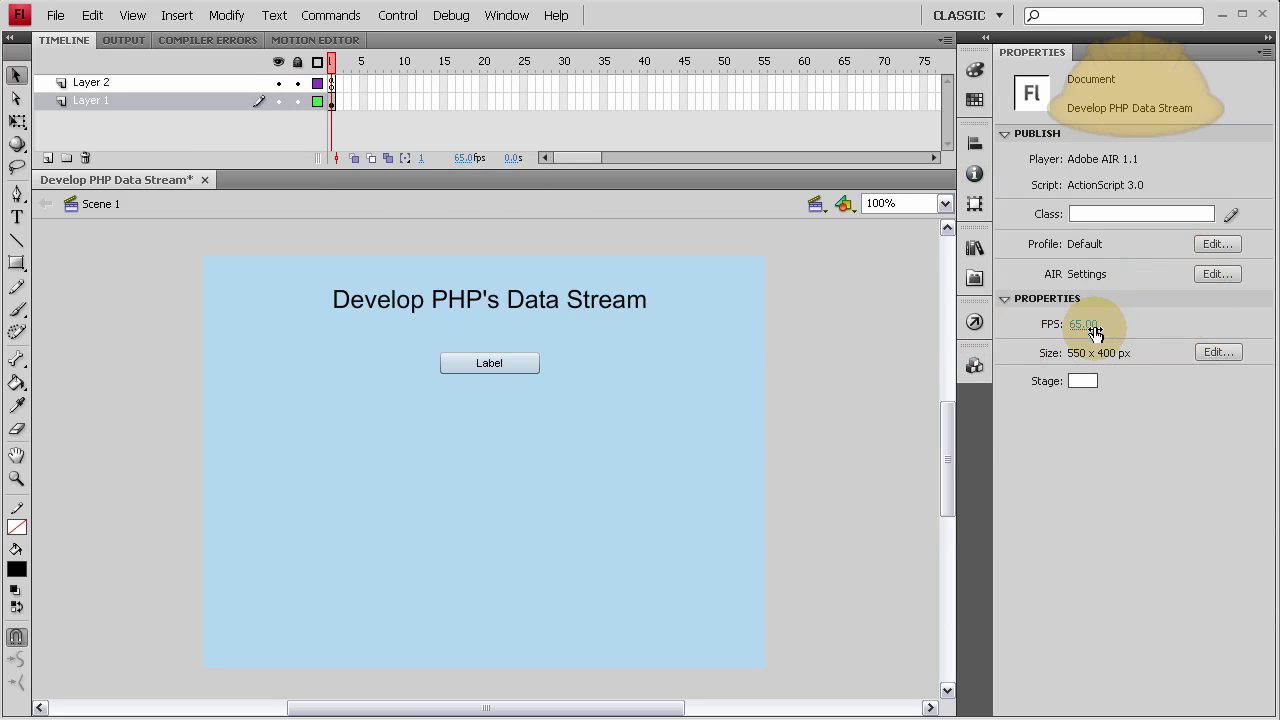
In AIR Settings keep System Chrome window style and publish the AIR file.
{"action": "left_click", "coordinate": [1213, 276]}
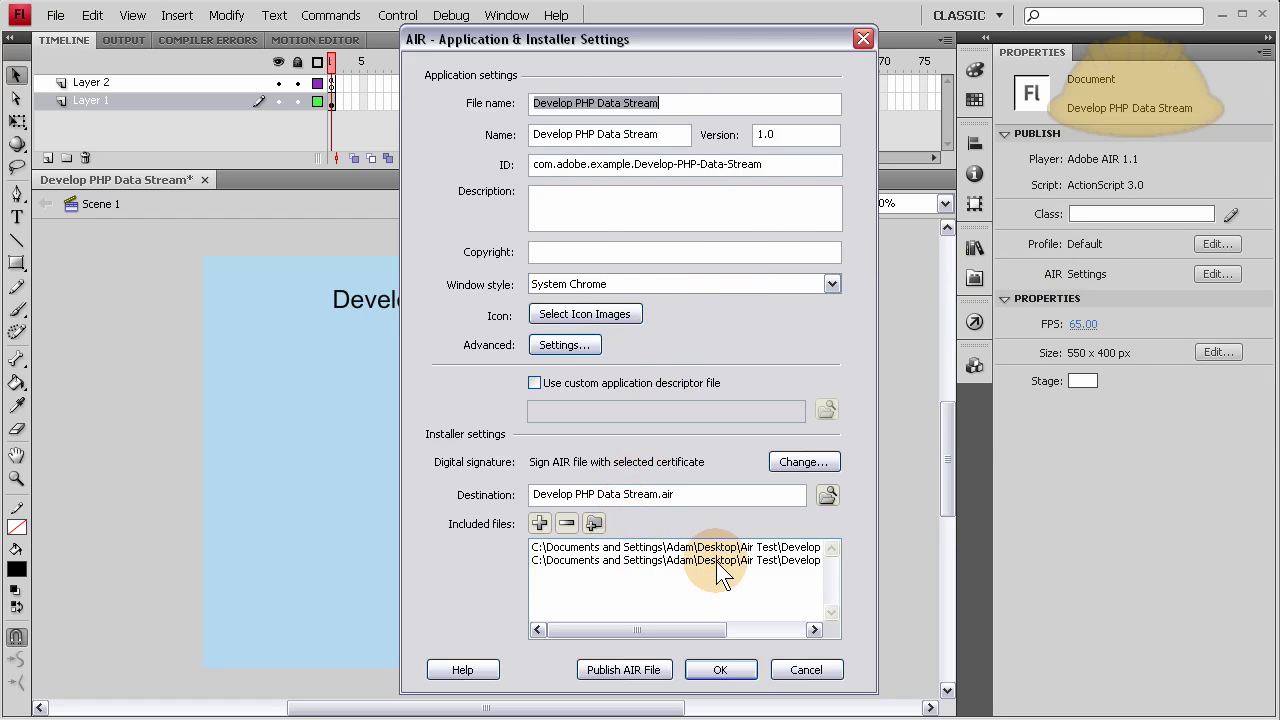
{"action": "left_click_drag", "start_coordinate": [656, 627], "coordinate": [565, 430]}
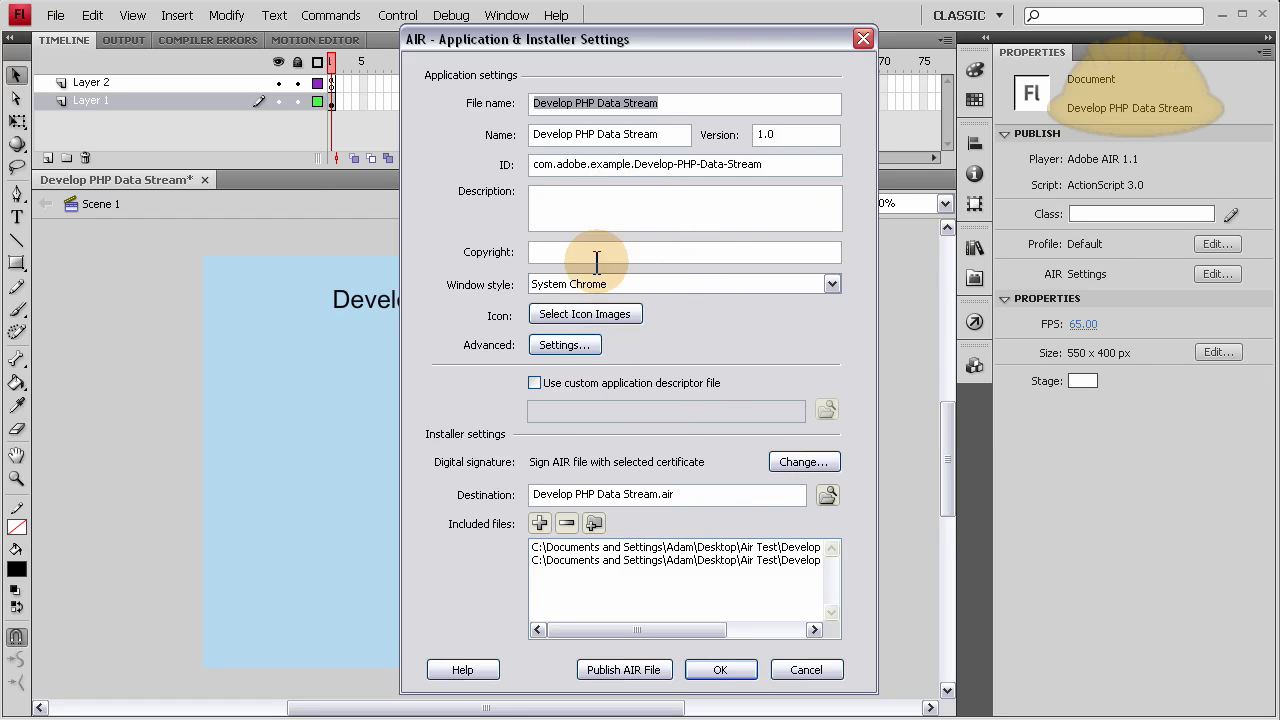
{"action": "left_click", "coordinate": [830, 284]}
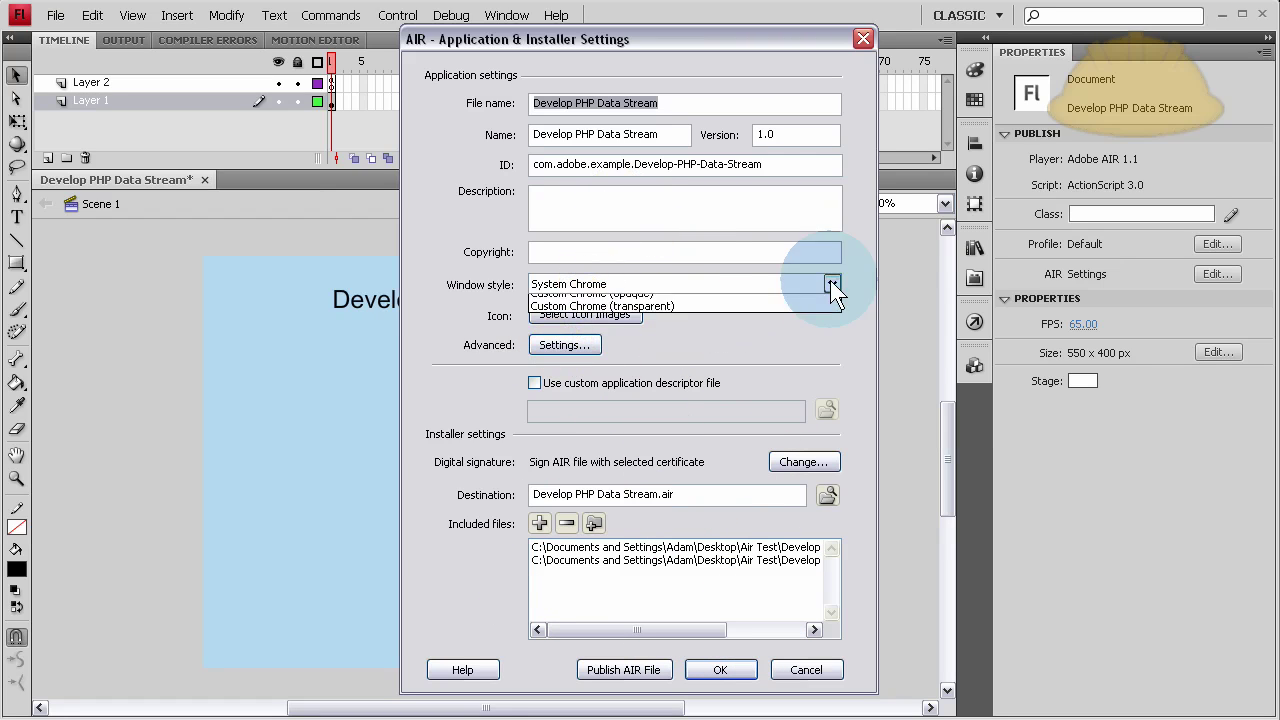
{"action": "left_click", "coordinate": [745, 295]}
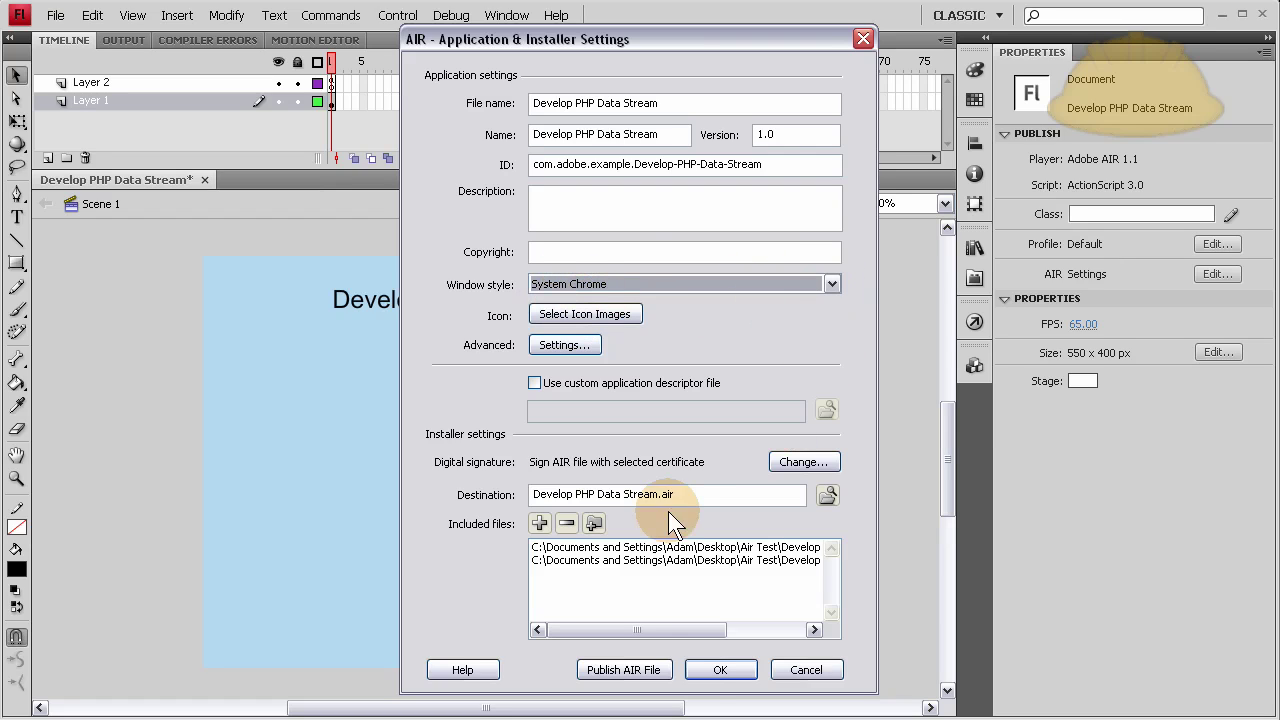
{"action": "left_click", "coordinate": [626, 672]}
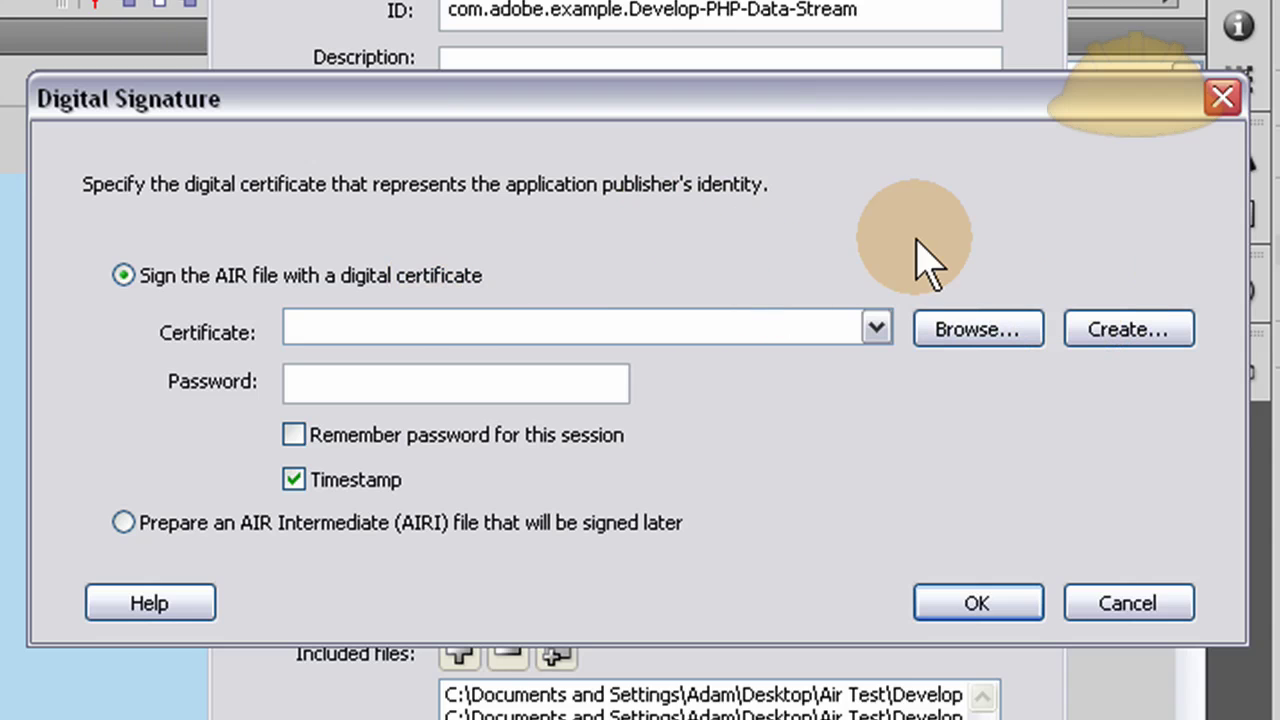
Start a self-signed certificate with the publisher name, unit 1, organization Flash Building and a password.
{"action": "left_click", "coordinate": [1128, 330]}
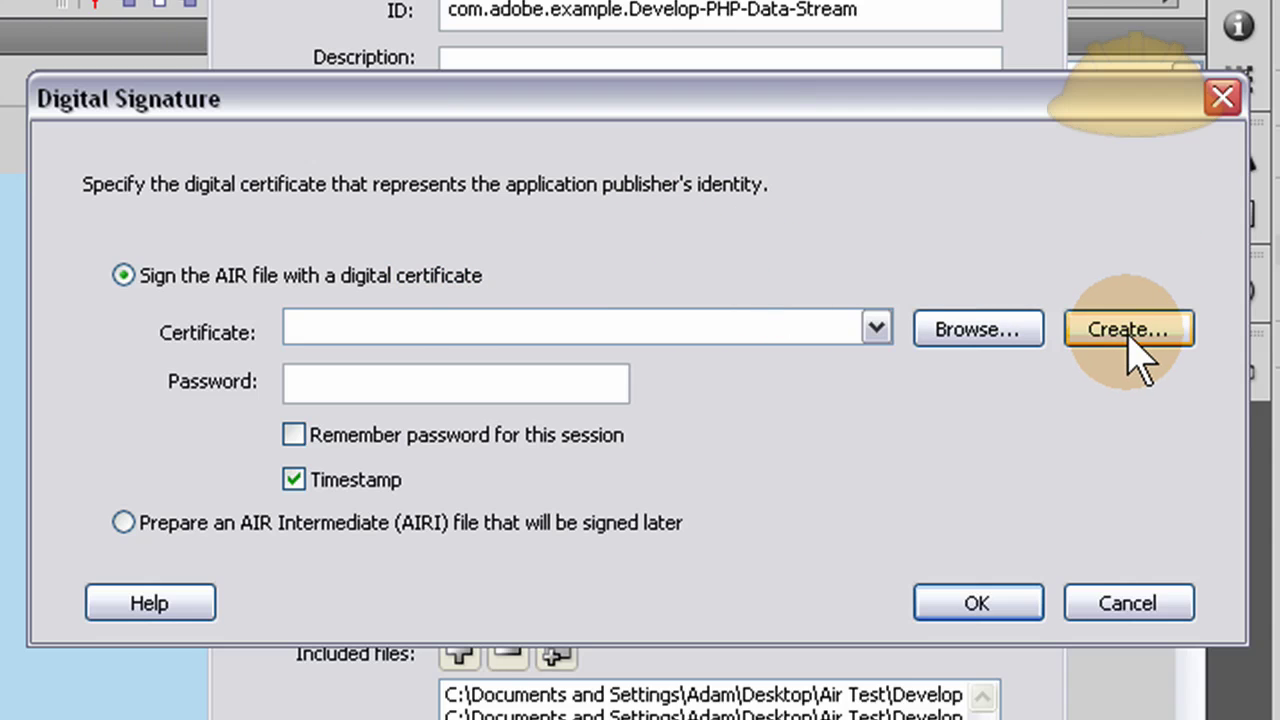
{"action": "left_click", "coordinate": [560, 145]}
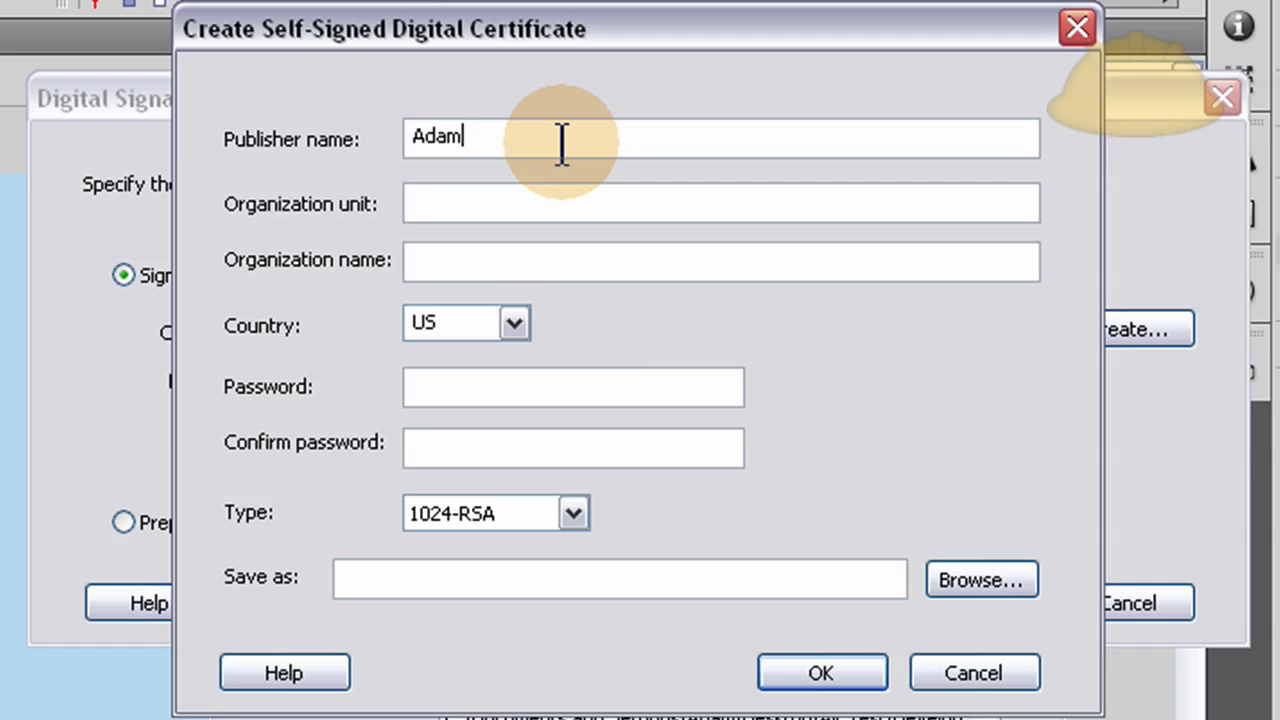
{"action": "type", "text": "Adam Khoury"}
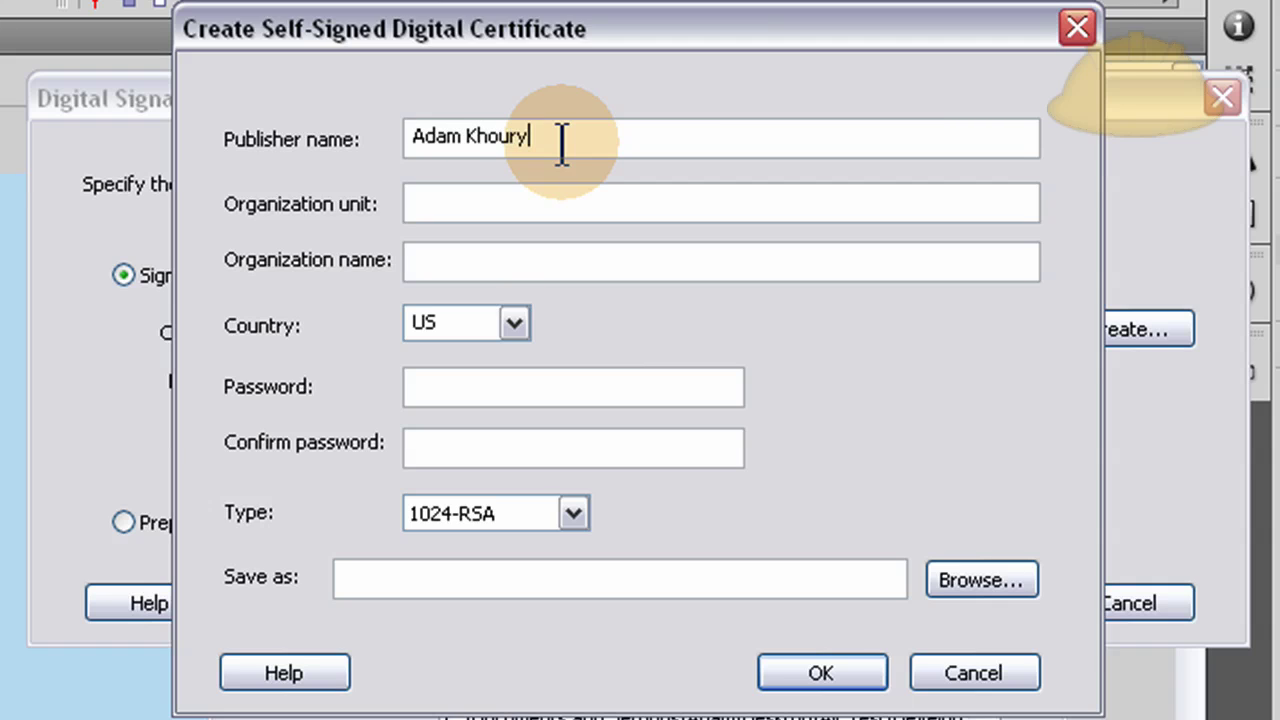
{"action": "left_click", "coordinate": [457, 204]}
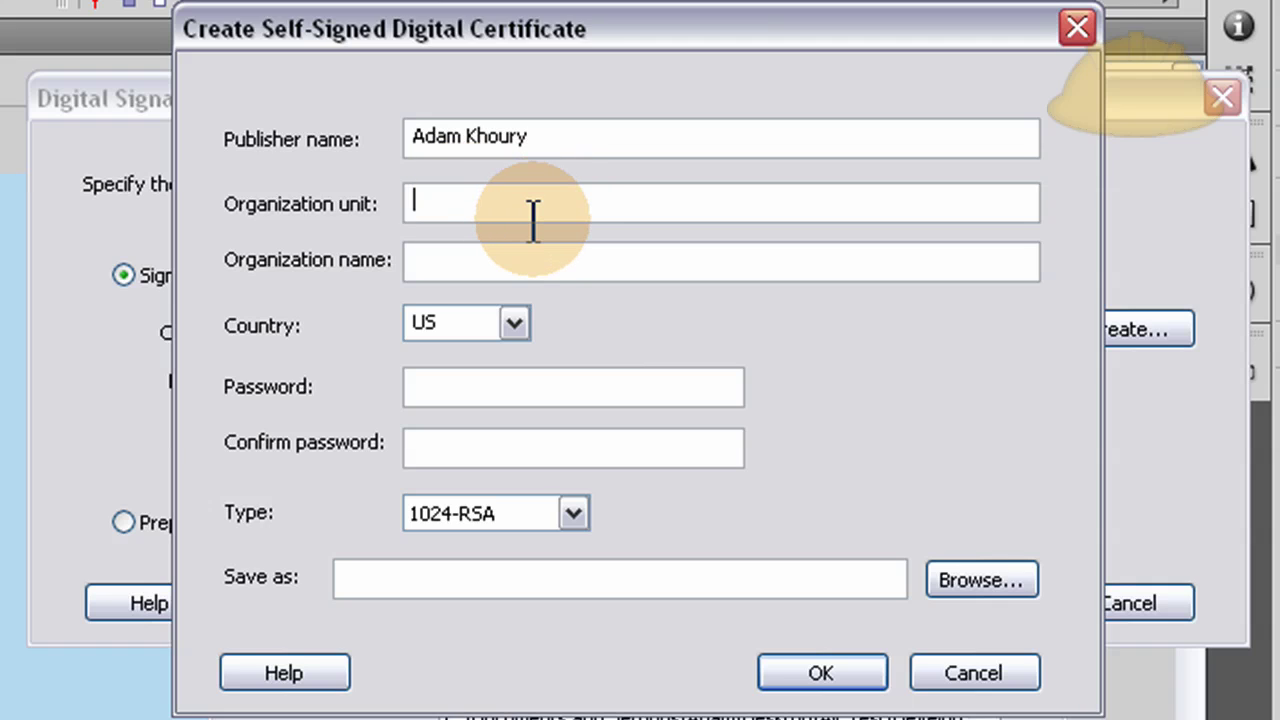
{"action": "type", "text": "1"}
{"action": "left_click", "coordinate": [506, 265]}
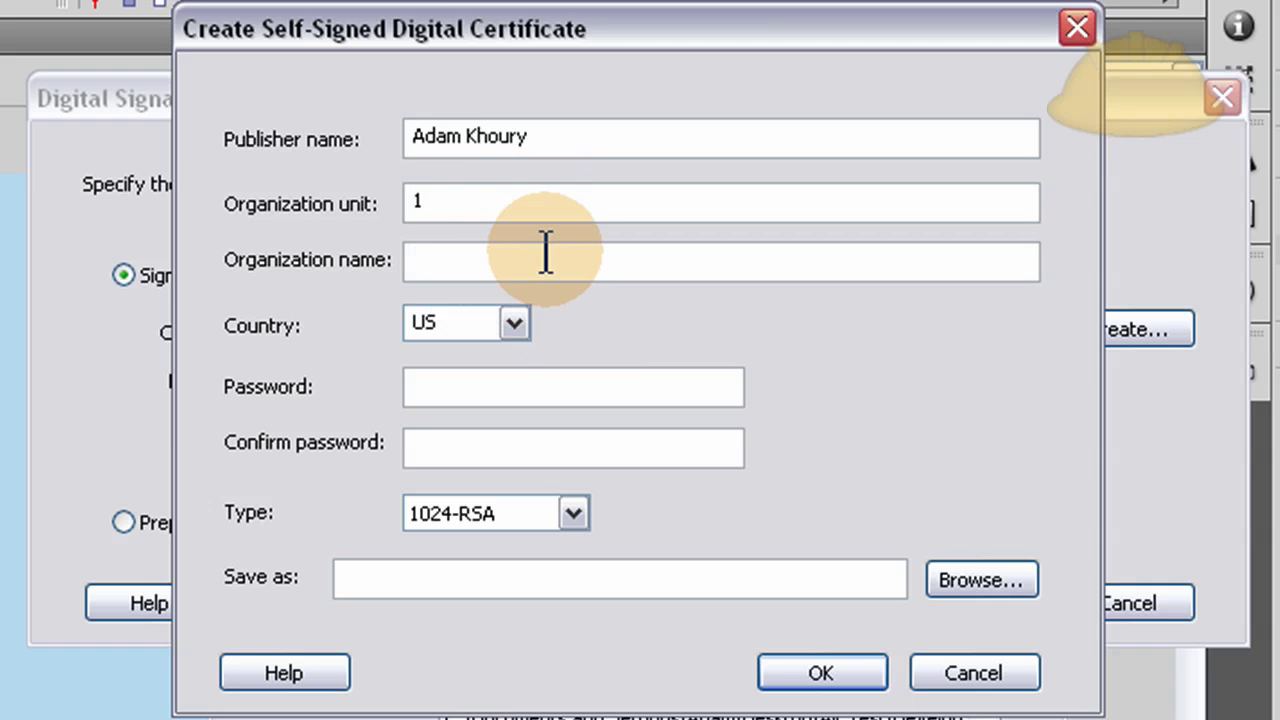
{"action": "type", "text": "Flash Building"}
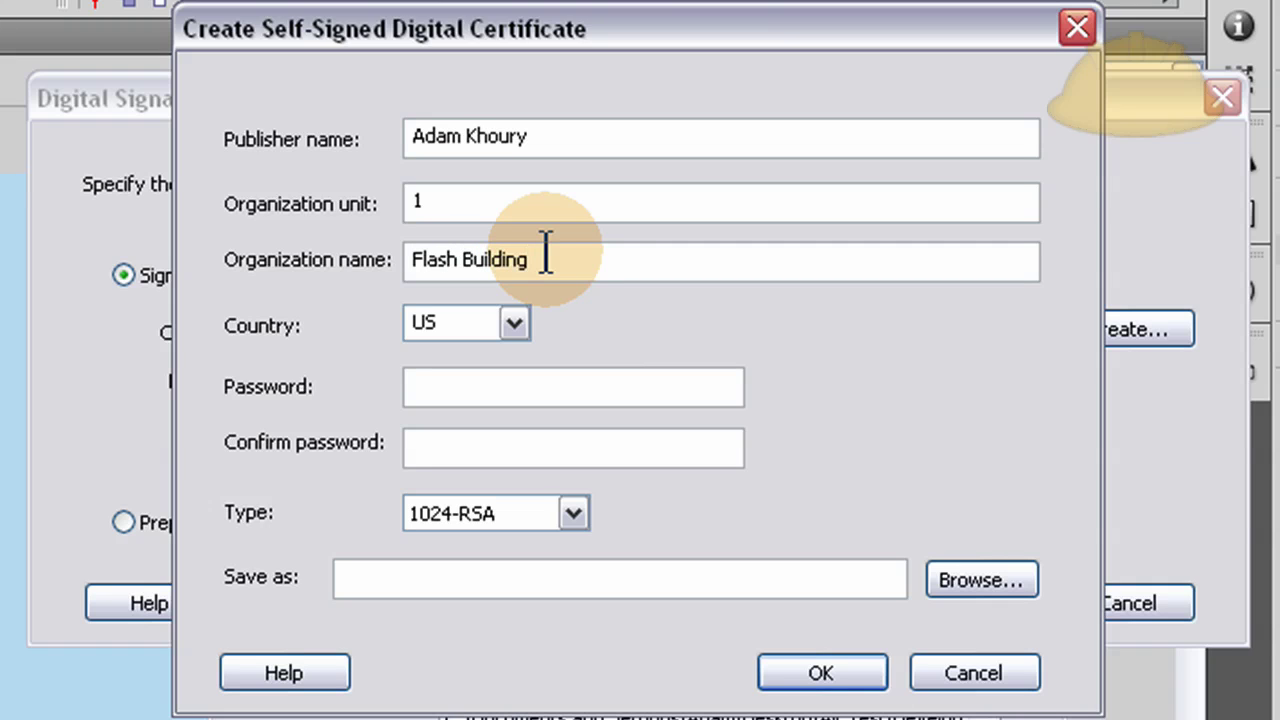
{"action": "left_click", "coordinate": [468, 389]}
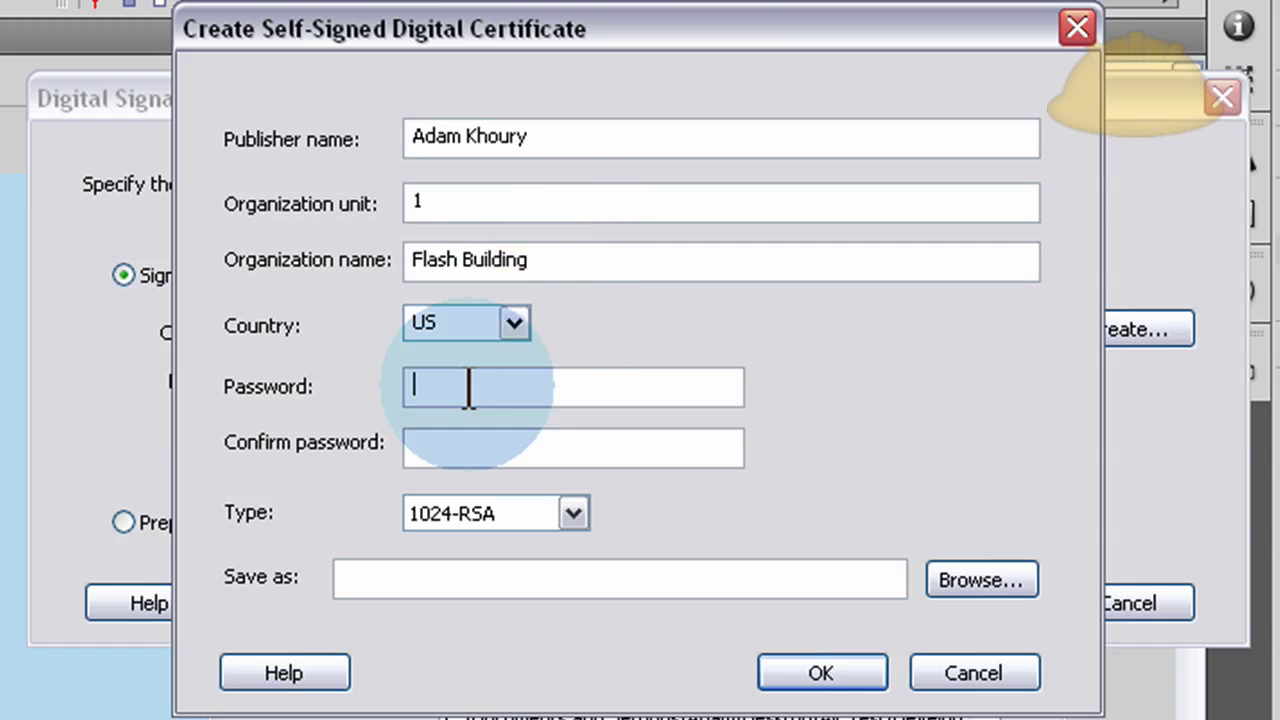
{"action": "type", "text": "1"}
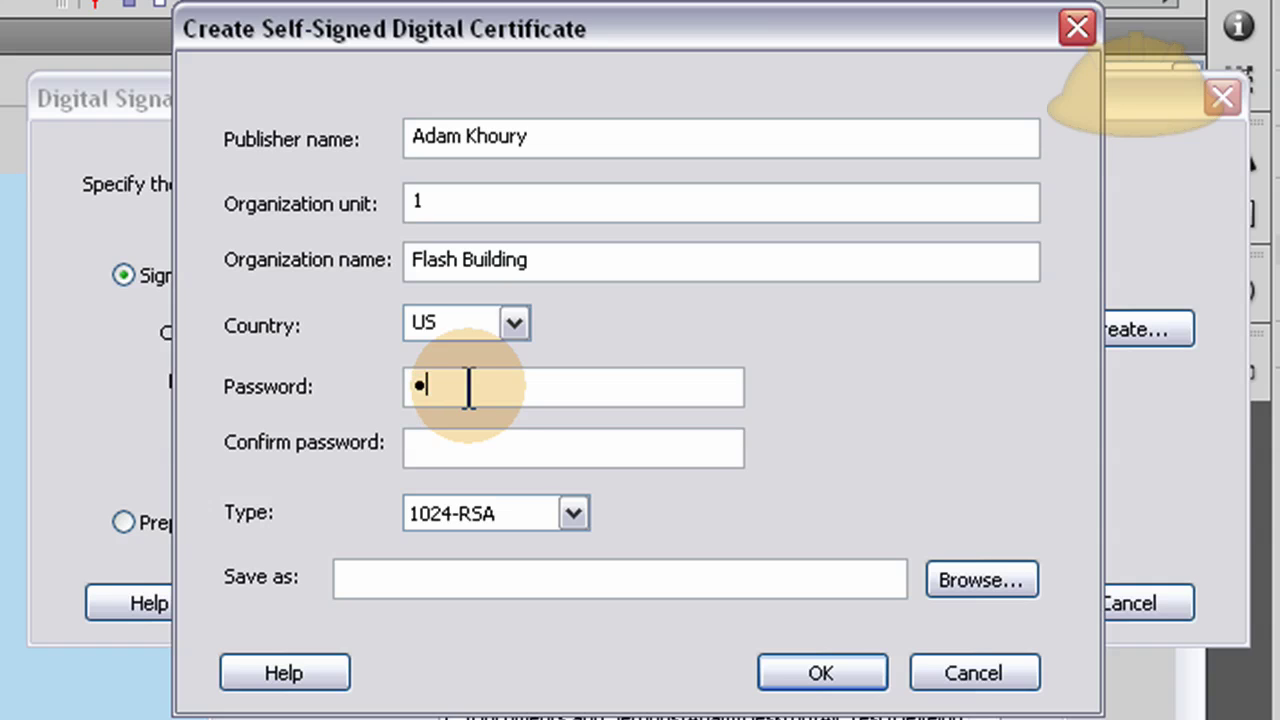
{"action": "type", "text": "234"}
{"action": "left_click", "coordinate": [635, 445]}
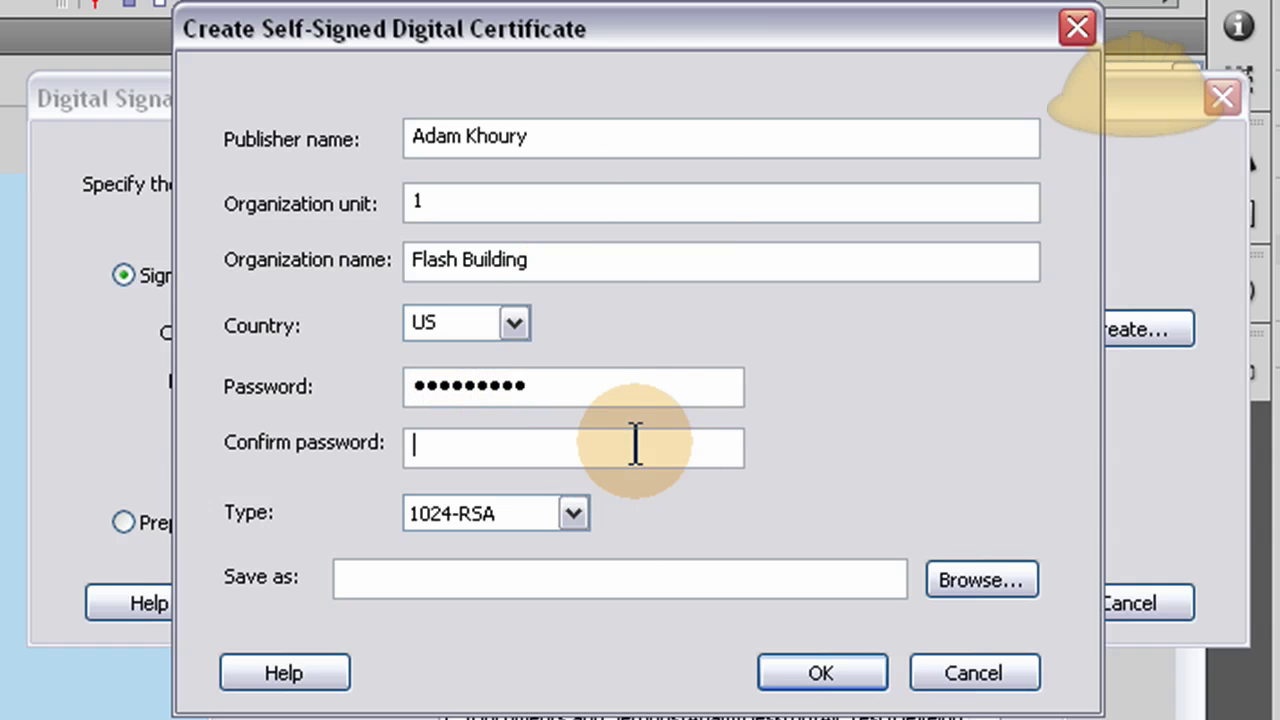
{"action": "type", "text": "123"}
Keep 1024-RSA and save the certificate as mycert.p12 in the Air Test folder.
{"action": "left_click", "coordinate": [575, 515]}
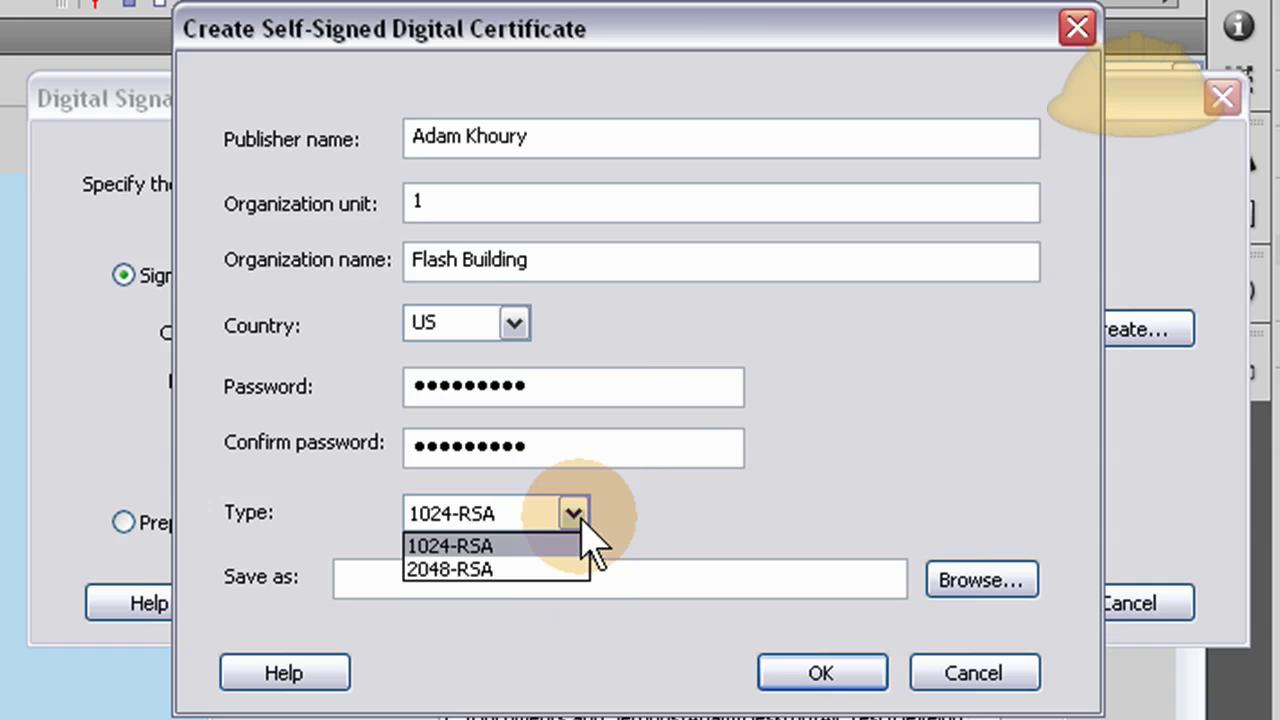
{"action": "left_click", "coordinate": [585, 530]}
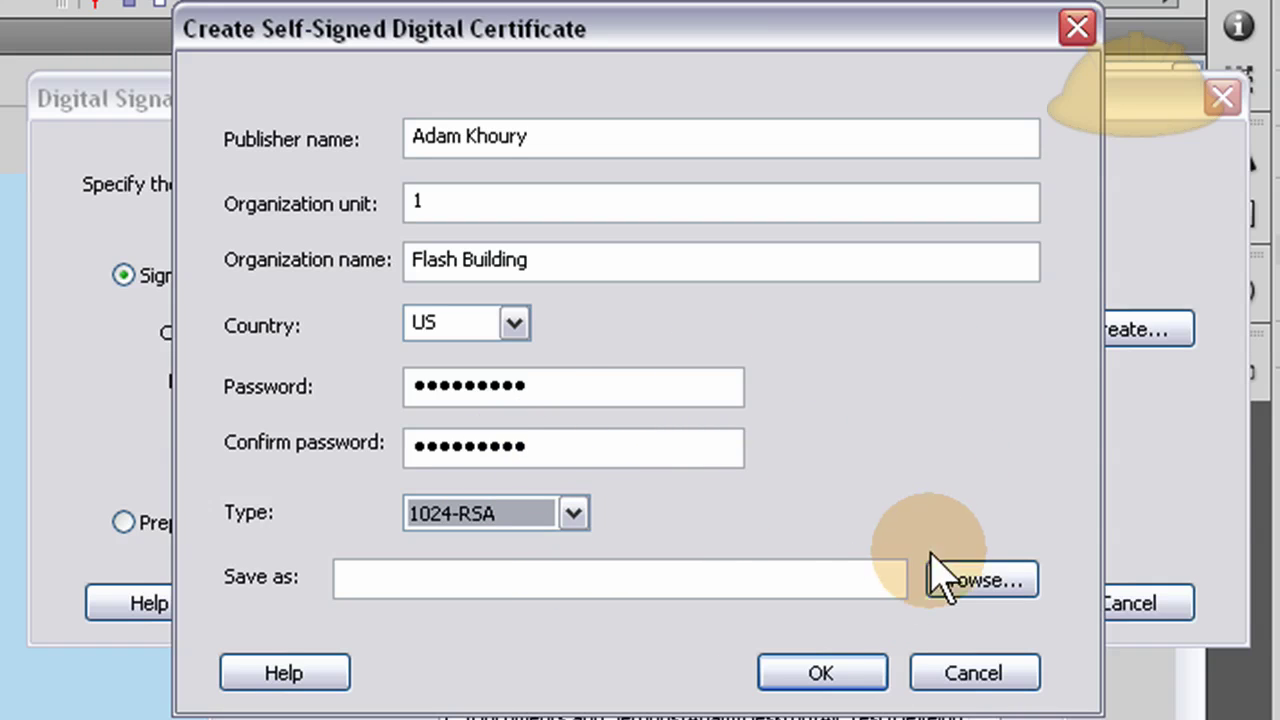
{"action": "left_click", "coordinate": [806, 580]}
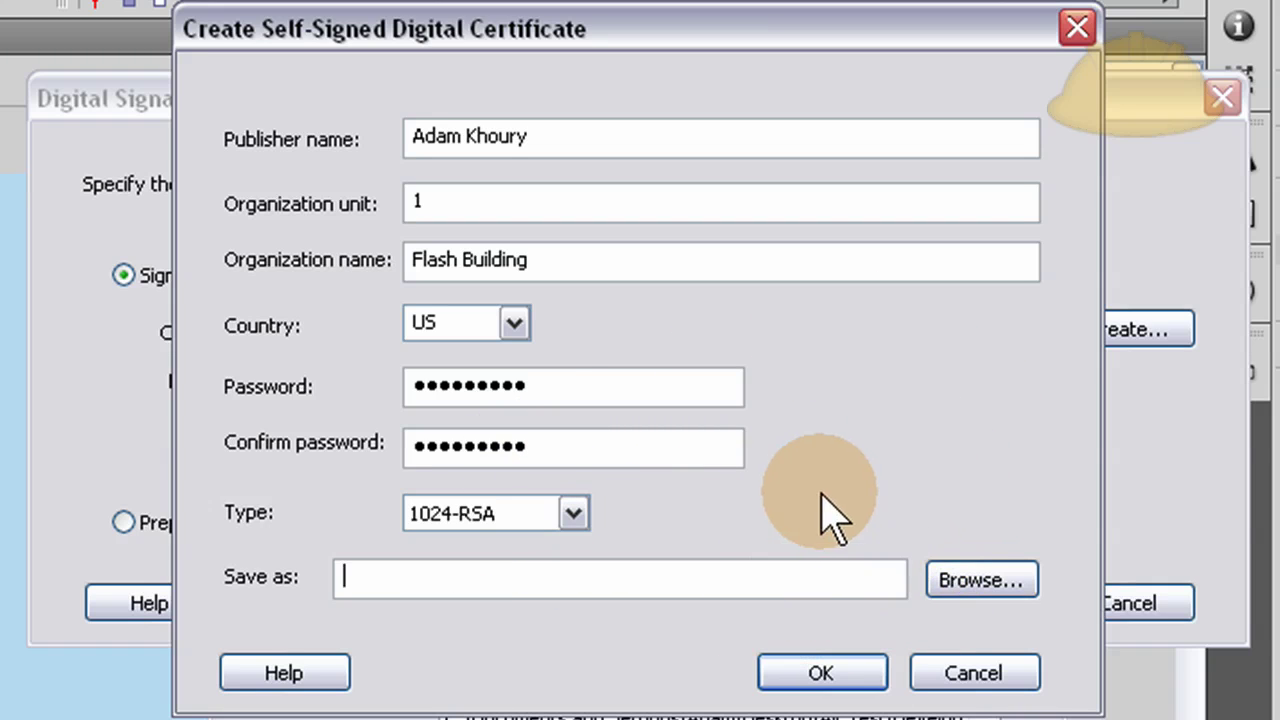
{"action": "left_click", "coordinate": [980, 582]}
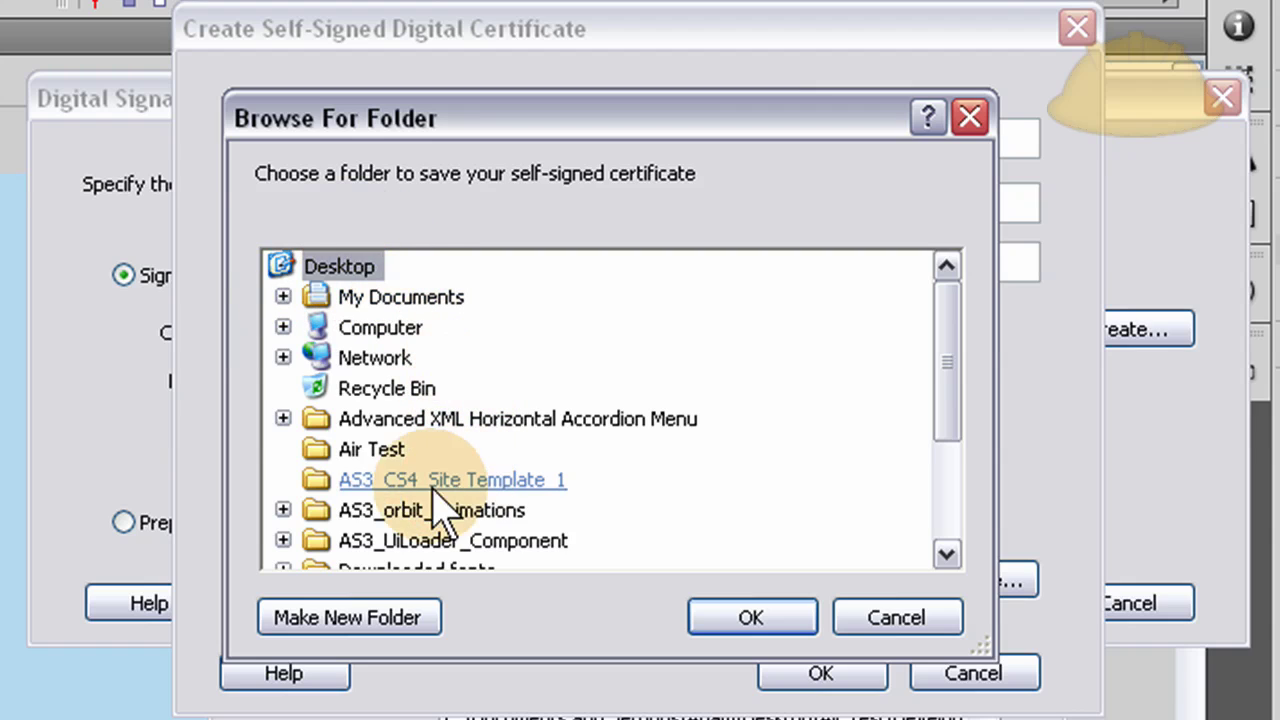
{"action": "left_click", "coordinate": [376, 452]}
{"action": "left_click", "coordinate": [753, 622]}
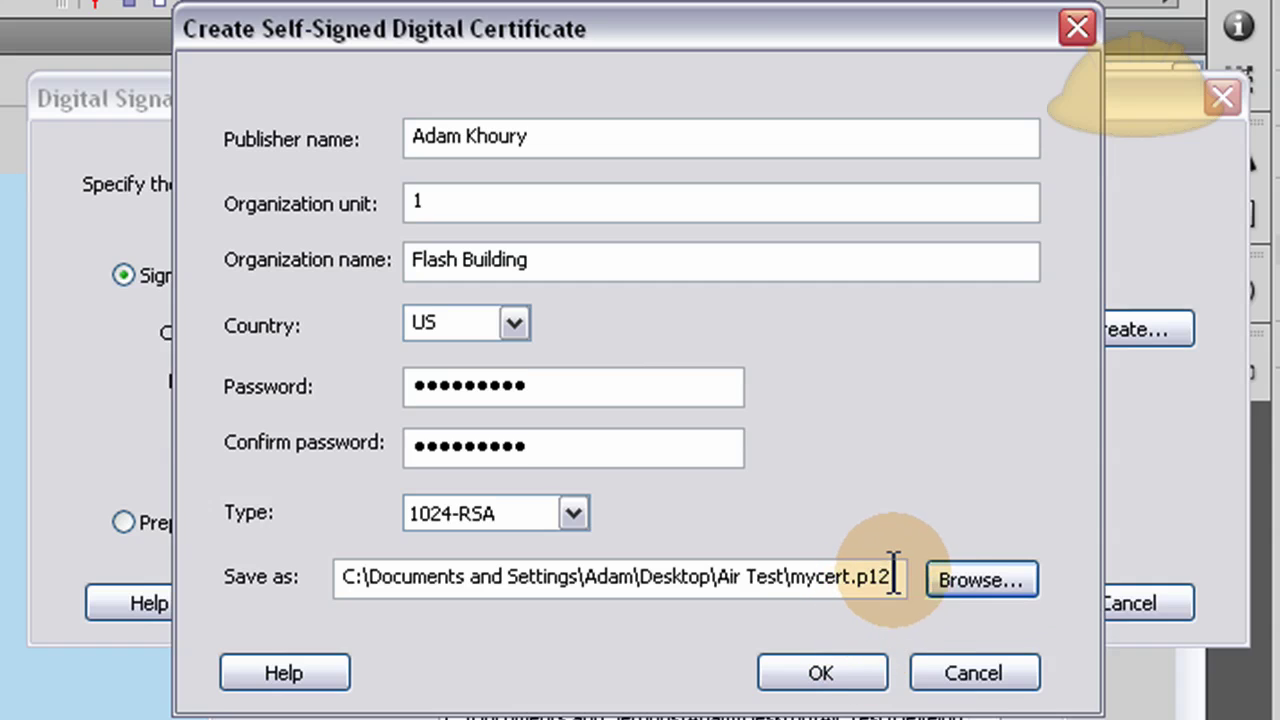
{"action": "left_click_drag", "start_coordinate": [894, 577], "coordinate": [851, 577]}
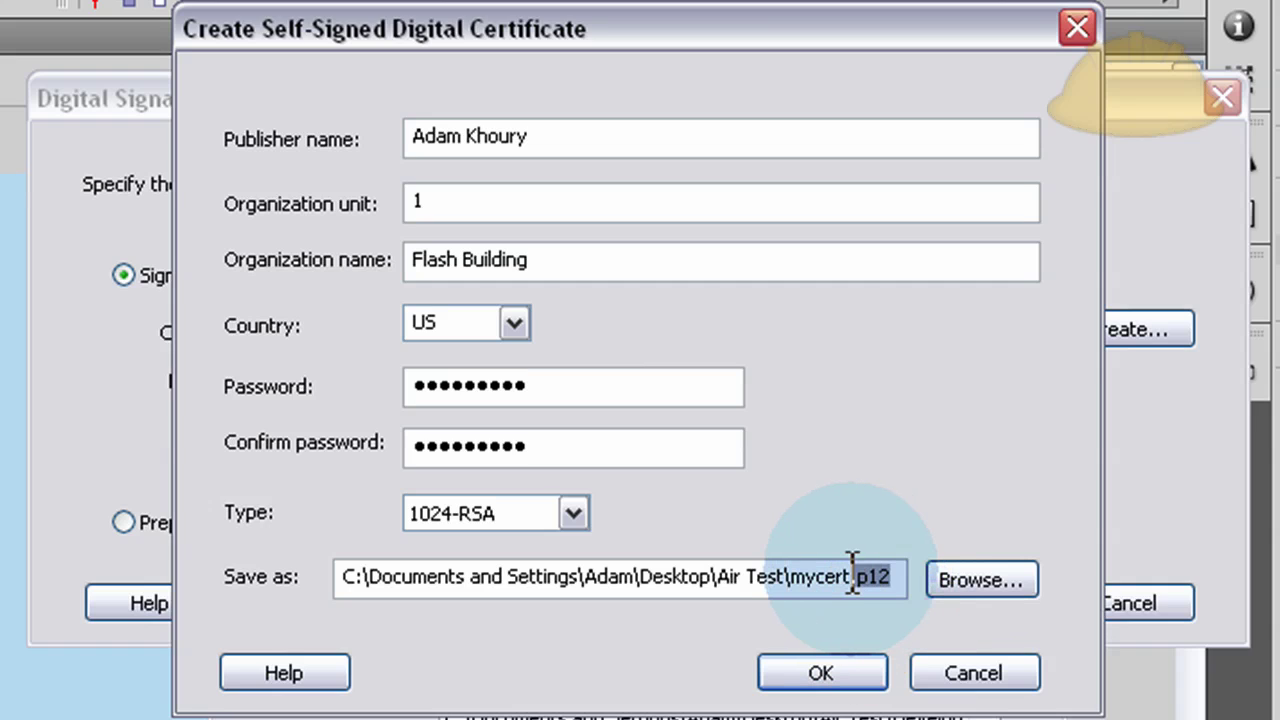
Create the mycert.p12 certificate and sign the AIR file with its password.
{"action": "left_click", "coordinate": [826, 670]}
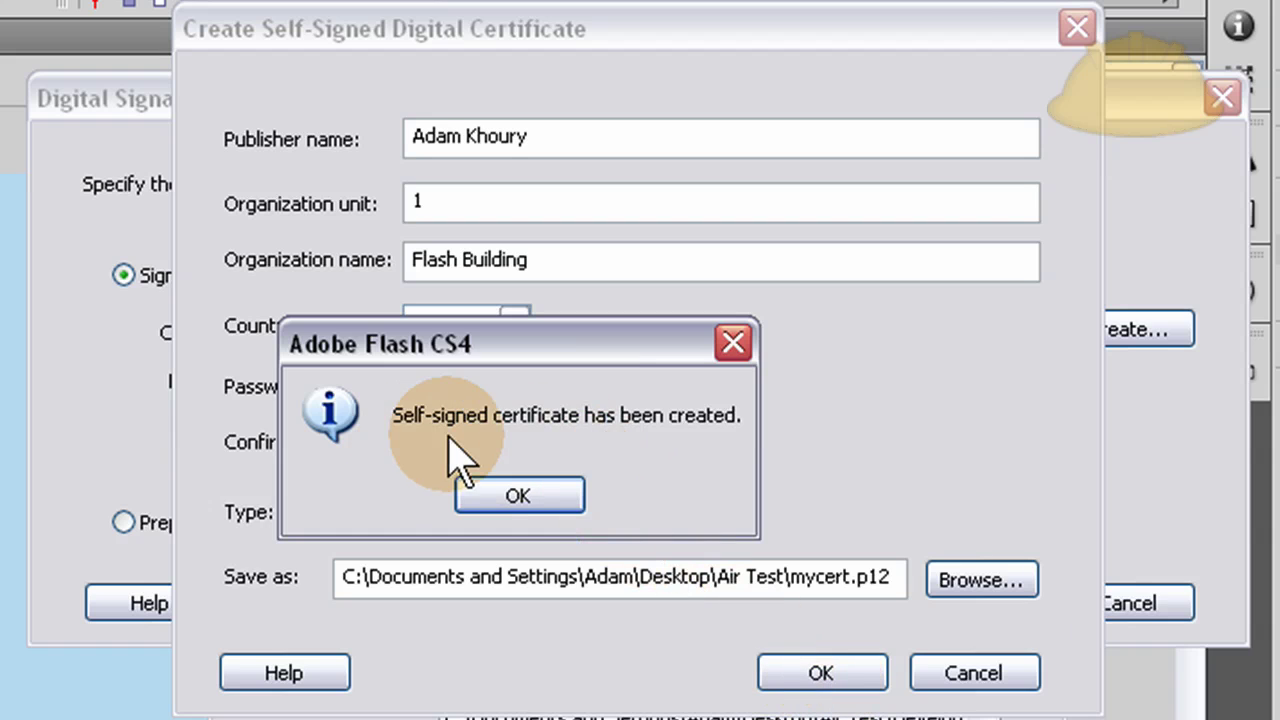
{"action": "left_click", "coordinate": [518, 493]}
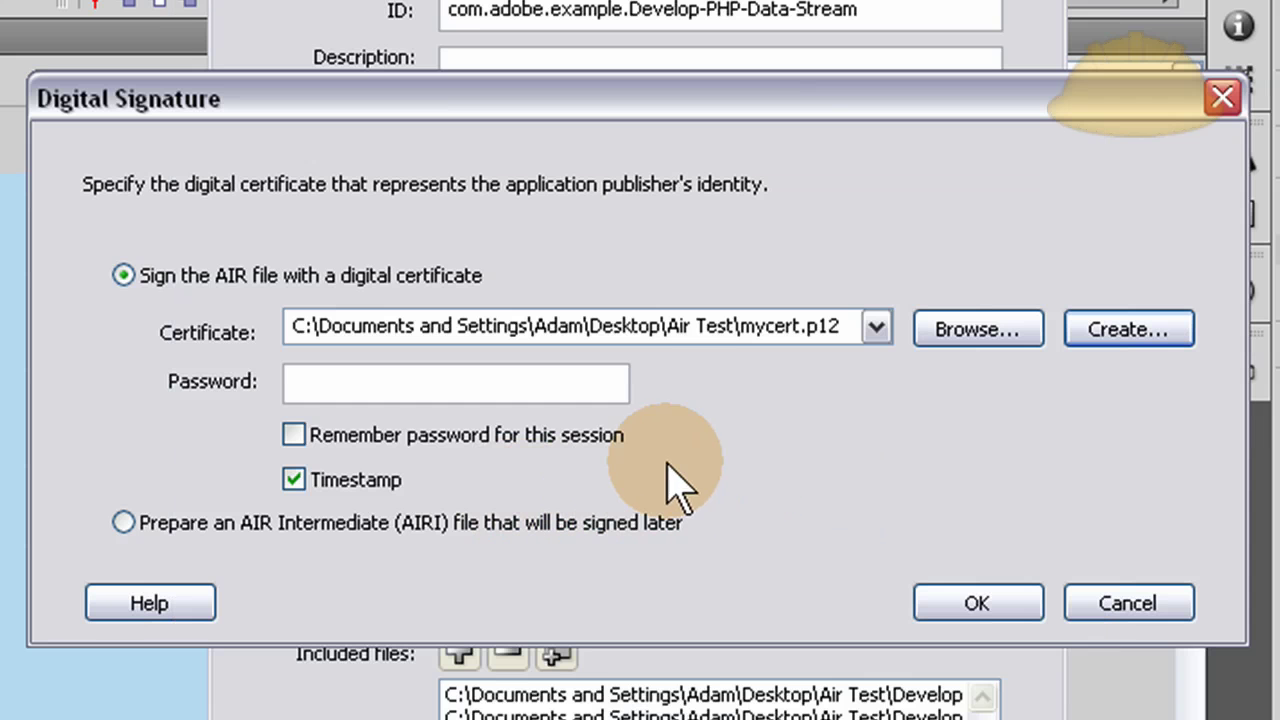
{"action": "left_click", "coordinate": [466, 379]}
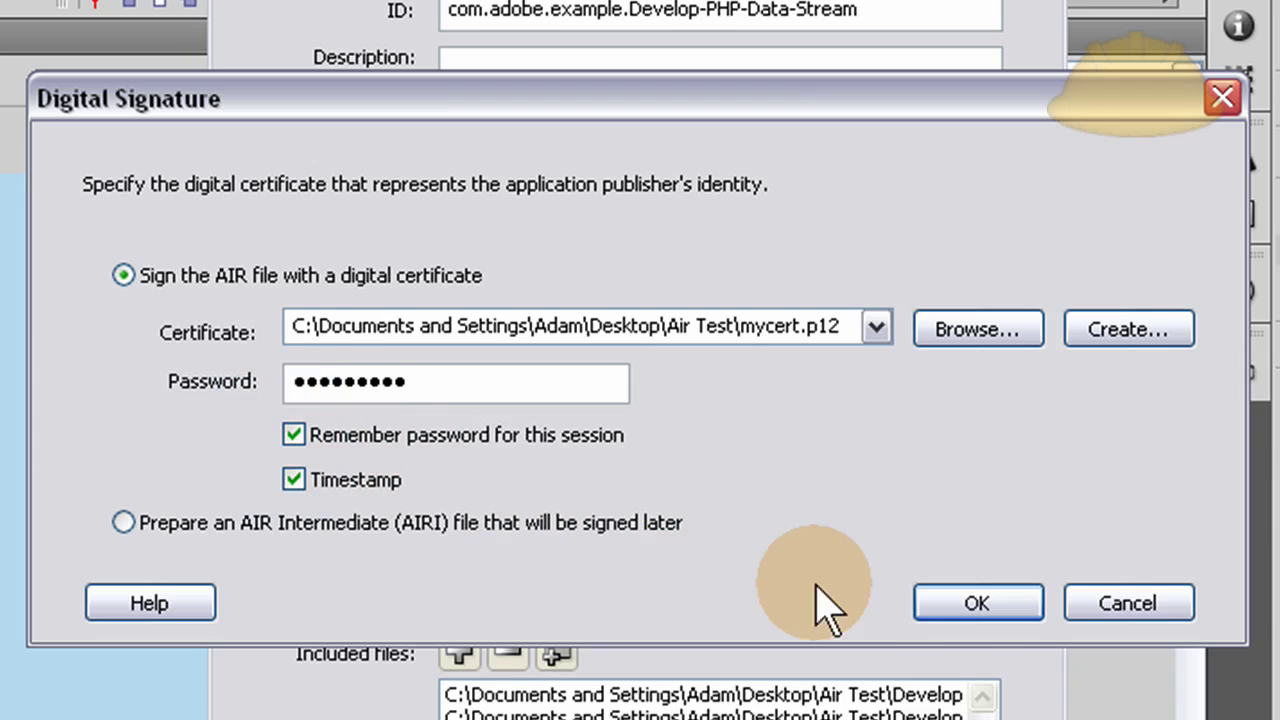
{"action": "left_click", "coordinate": [976, 607]}
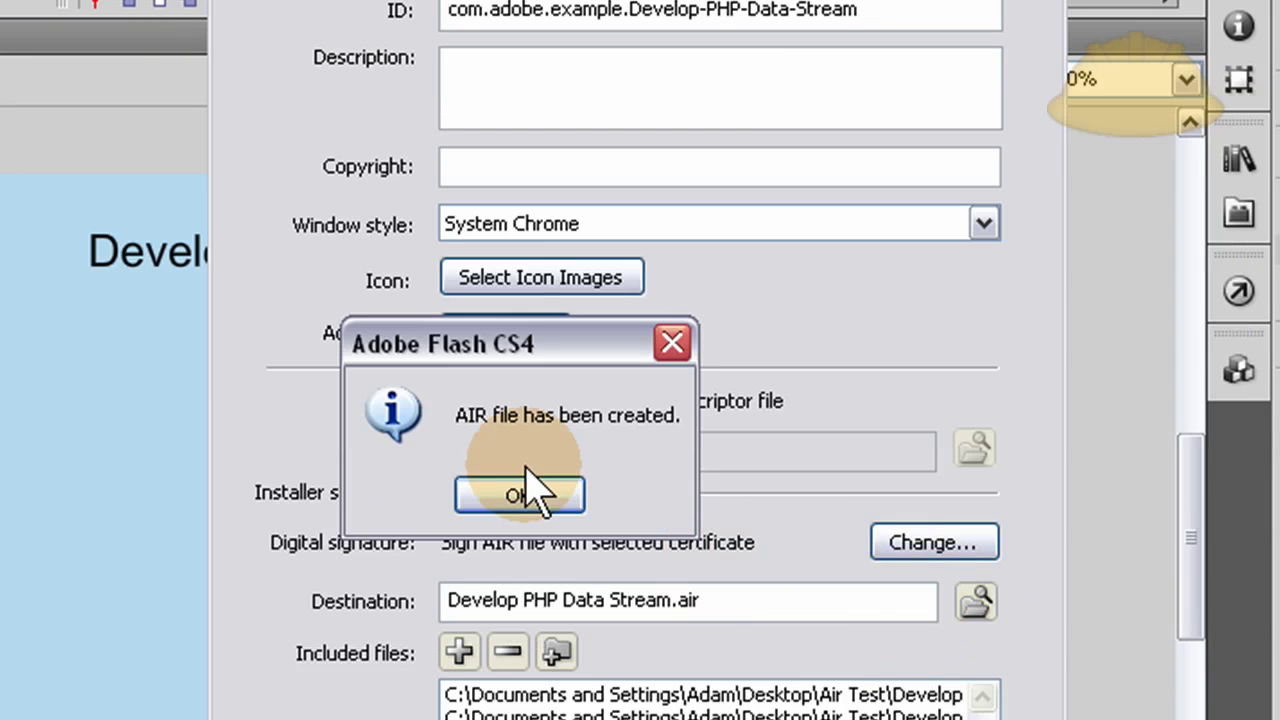
Acknowledge the created AIR file, close AIR Settings, and reposition the Air Test desktop folder.
{"action": "left_click", "coordinate": [517, 496]}
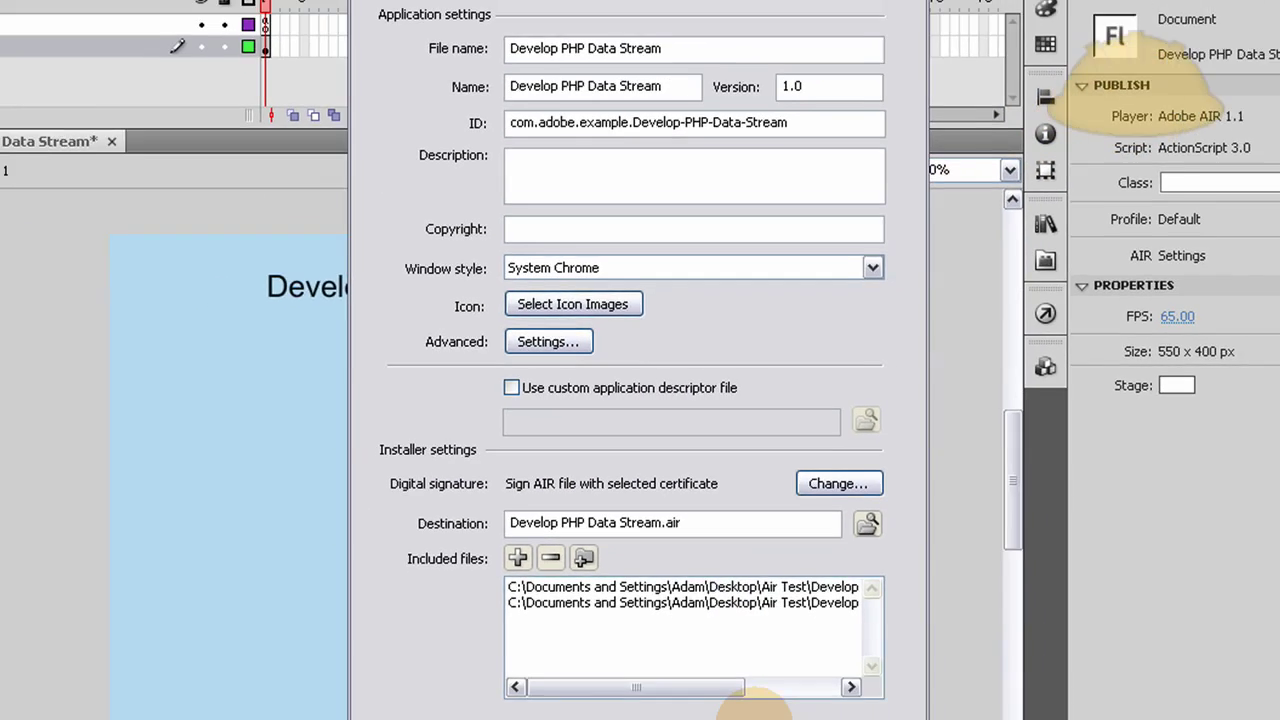
{"action": "left_click", "coordinate": [735, 695]}
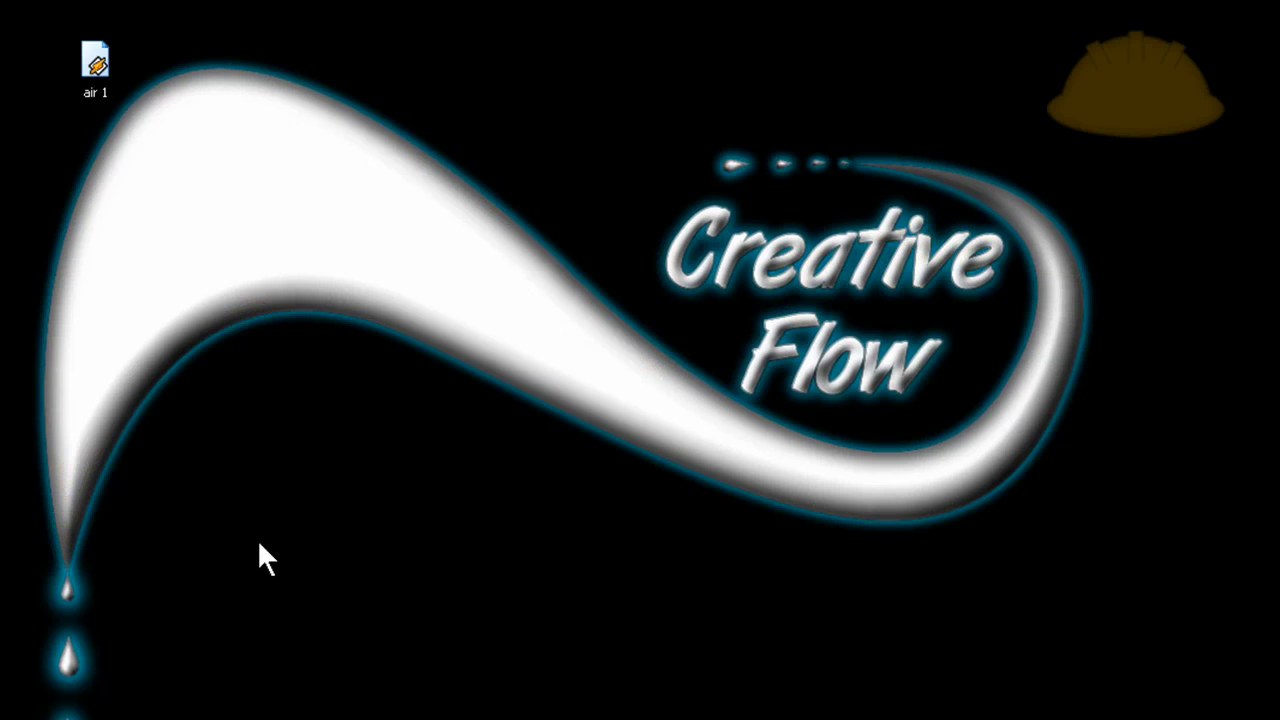
{"action": "left_click_drag", "start_coordinate": [64, 592], "coordinate": [645, 164]}
Open the Air Test folder and move its window fully on screen.
{"action": "left_click", "coordinate": [579, 236]}
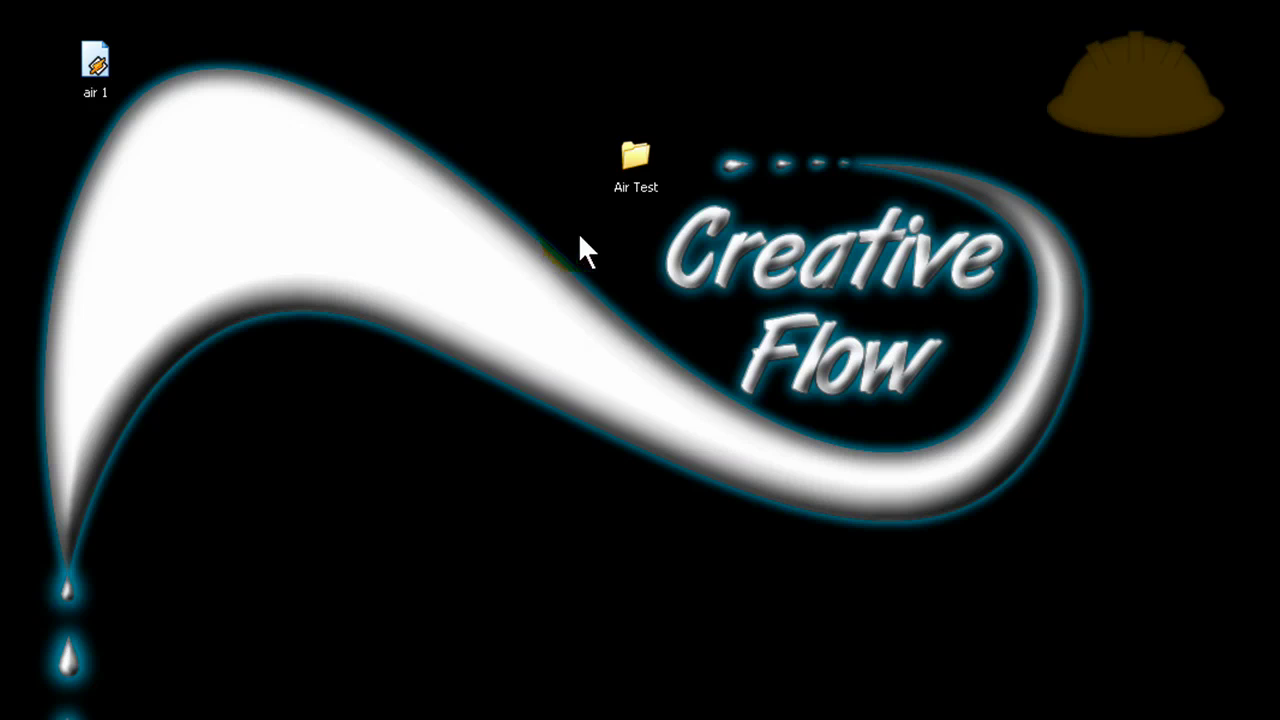
{"action": "double_click", "coordinate": [640, 162]}
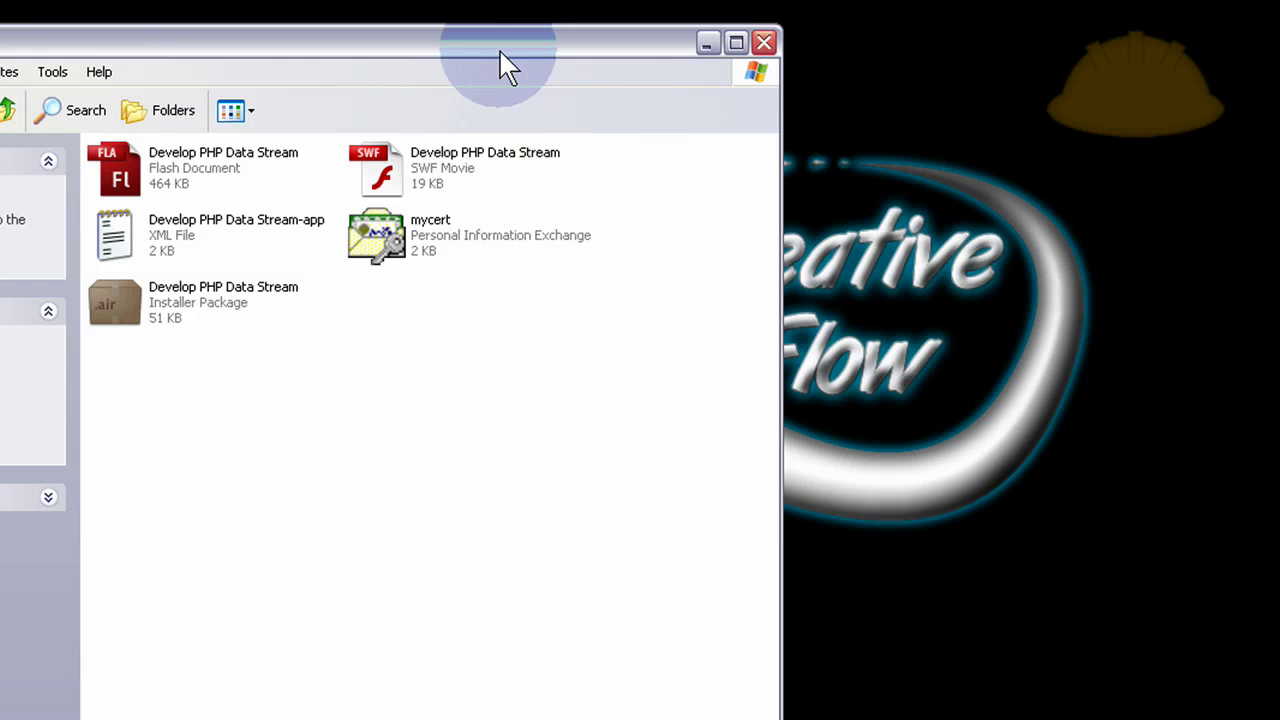
{"action": "left_click_drag", "start_coordinate": [508, 68], "coordinate": [823, 57]}
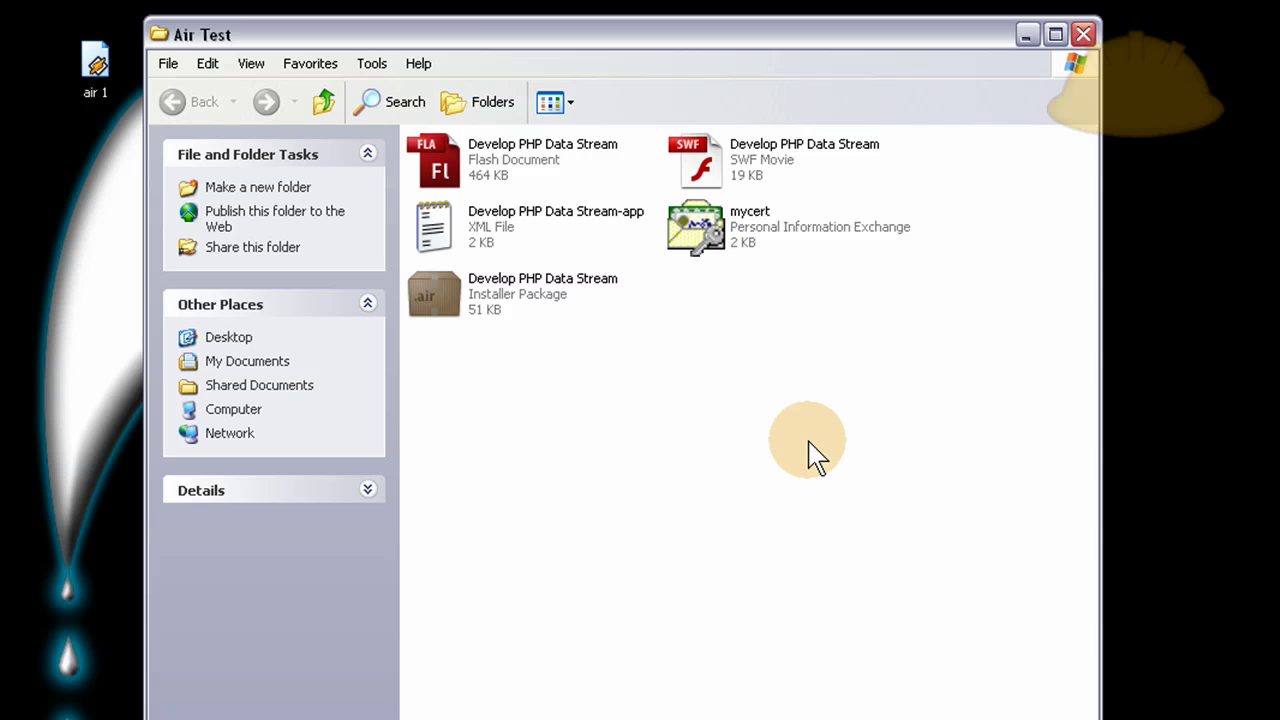
Review the mycert, SWF, FLA and XML files, then select the .air installer package.
{"action": "left_click", "coordinate": [700, 228]}
{"action": "left_click", "coordinate": [771, 332]}
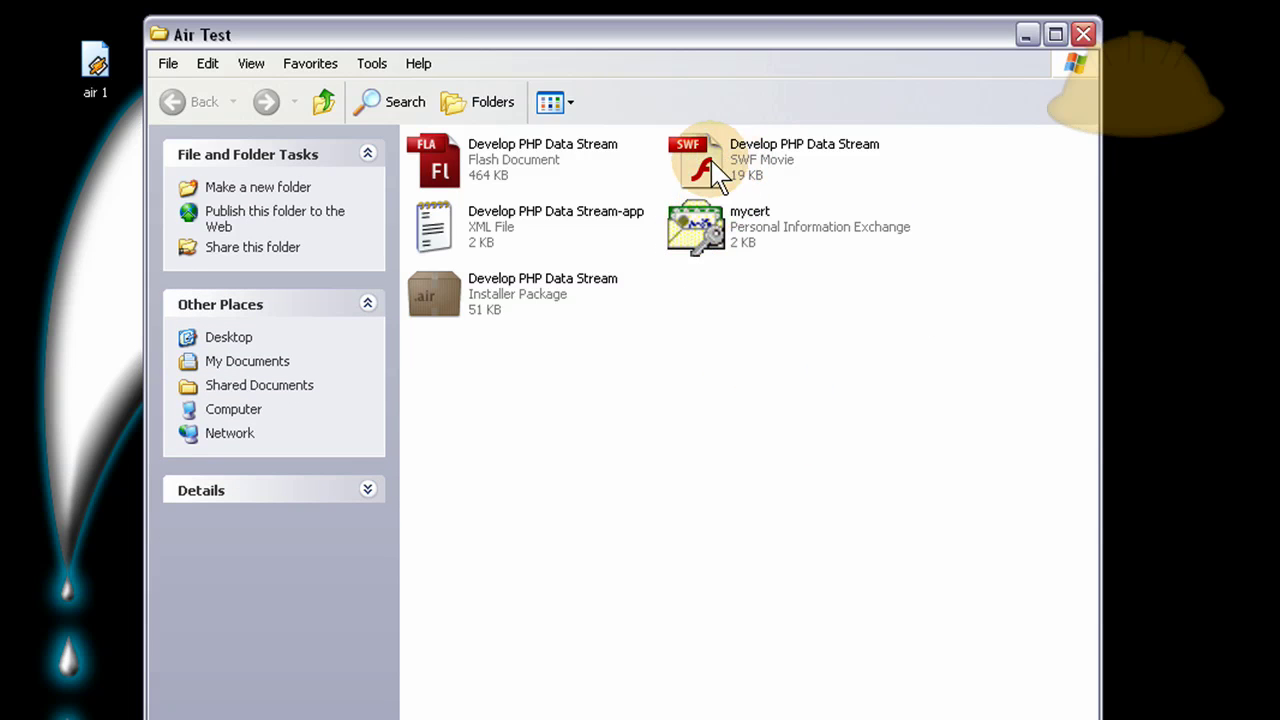
{"action": "left_click", "coordinate": [716, 174]}
{"action": "left_click", "coordinate": [452, 170]}
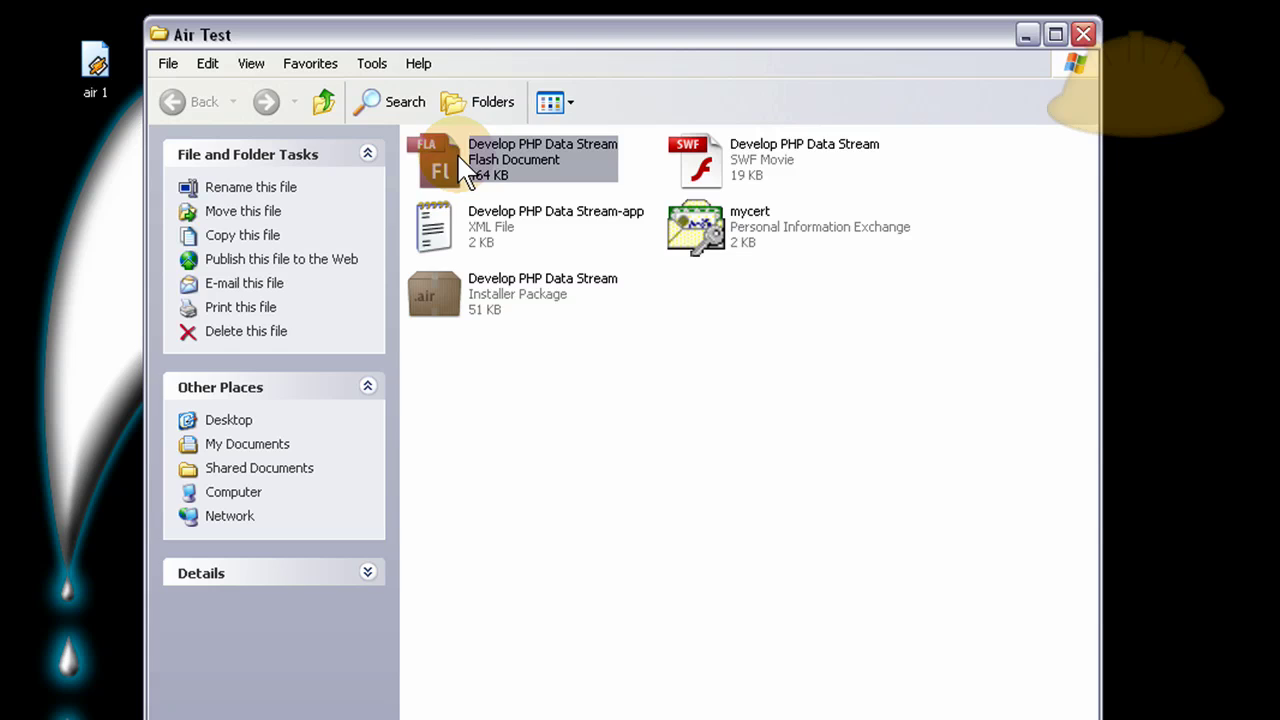
{"action": "left_click", "coordinate": [491, 251]}
{"action": "left_click", "coordinate": [586, 371]}
{"action": "left_click", "coordinate": [512, 288]}
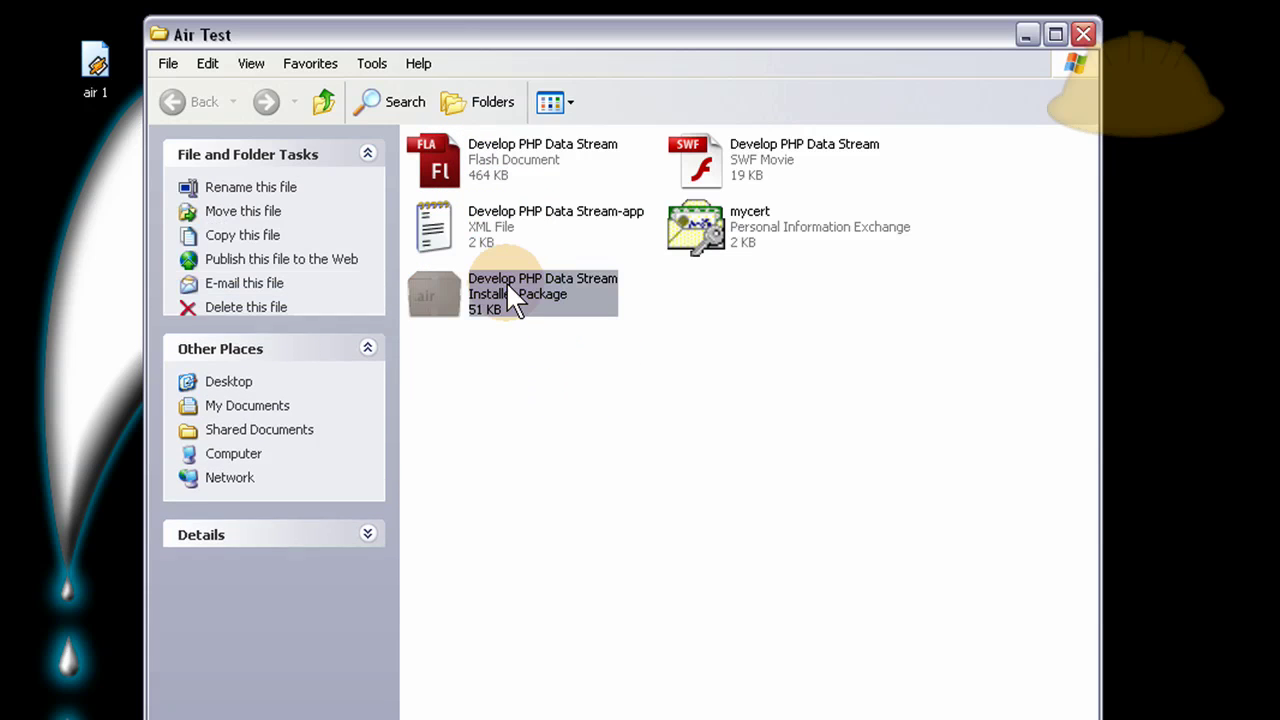
{"action": "left_click", "coordinate": [523, 434]}
{"action": "left_click", "coordinate": [523, 288]}
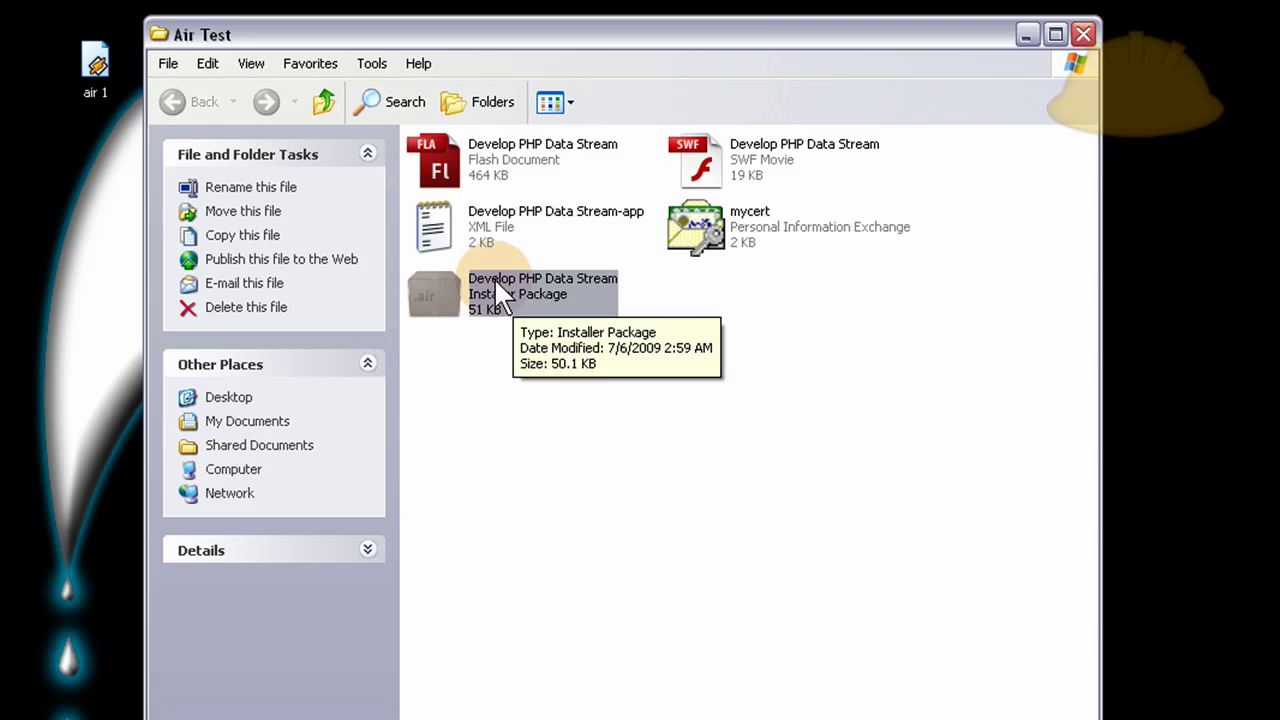
Copy the Develop PHP Data Stream .air package from the Air Test folder onto the desktop.
{"action": "right_click", "coordinate": [496, 283]}
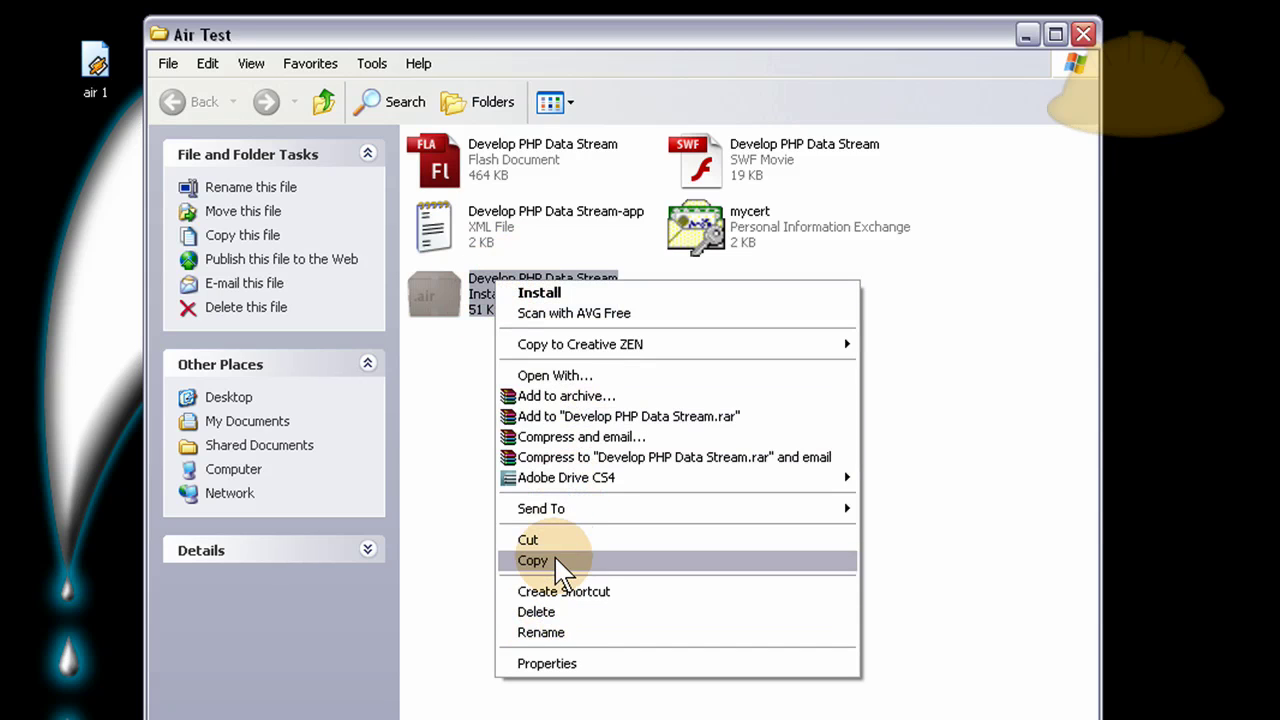
{"action": "left_click", "coordinate": [557, 562]}
{"action": "left_click", "coordinate": [1083, 35]}
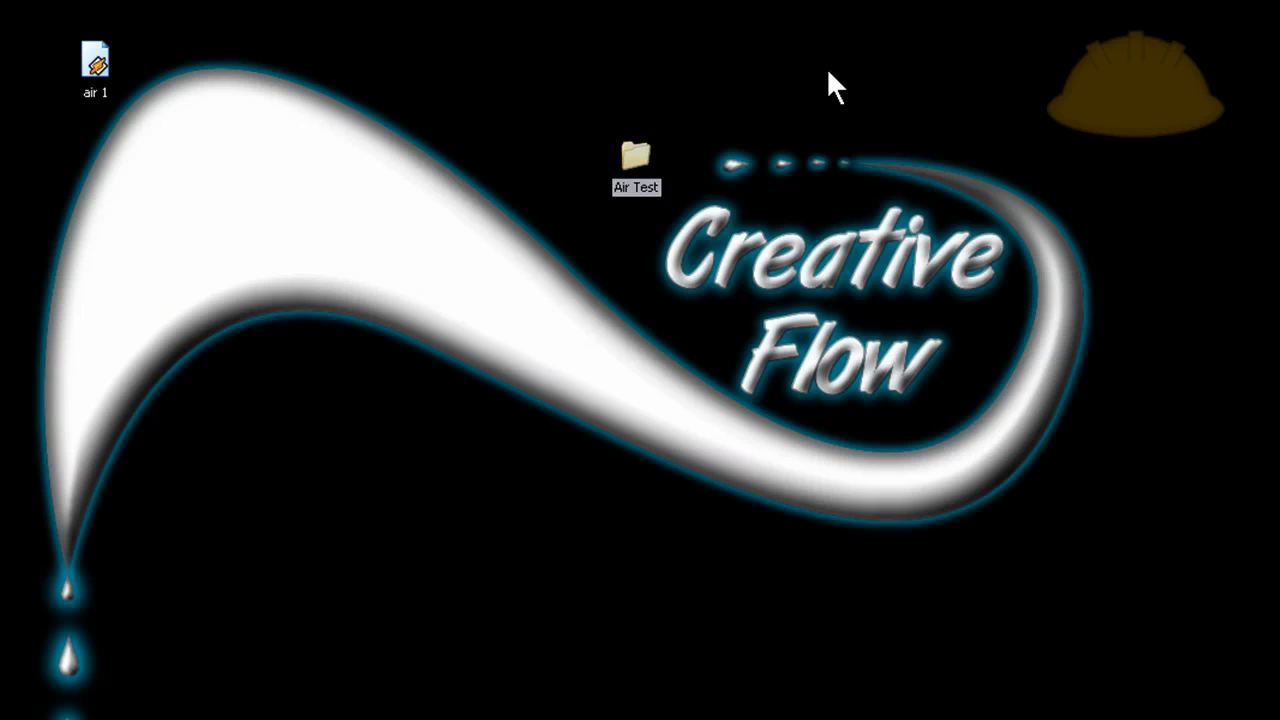
{"action": "right_click", "coordinate": [828, 72]}
{"action": "left_click", "coordinate": [880, 131]}
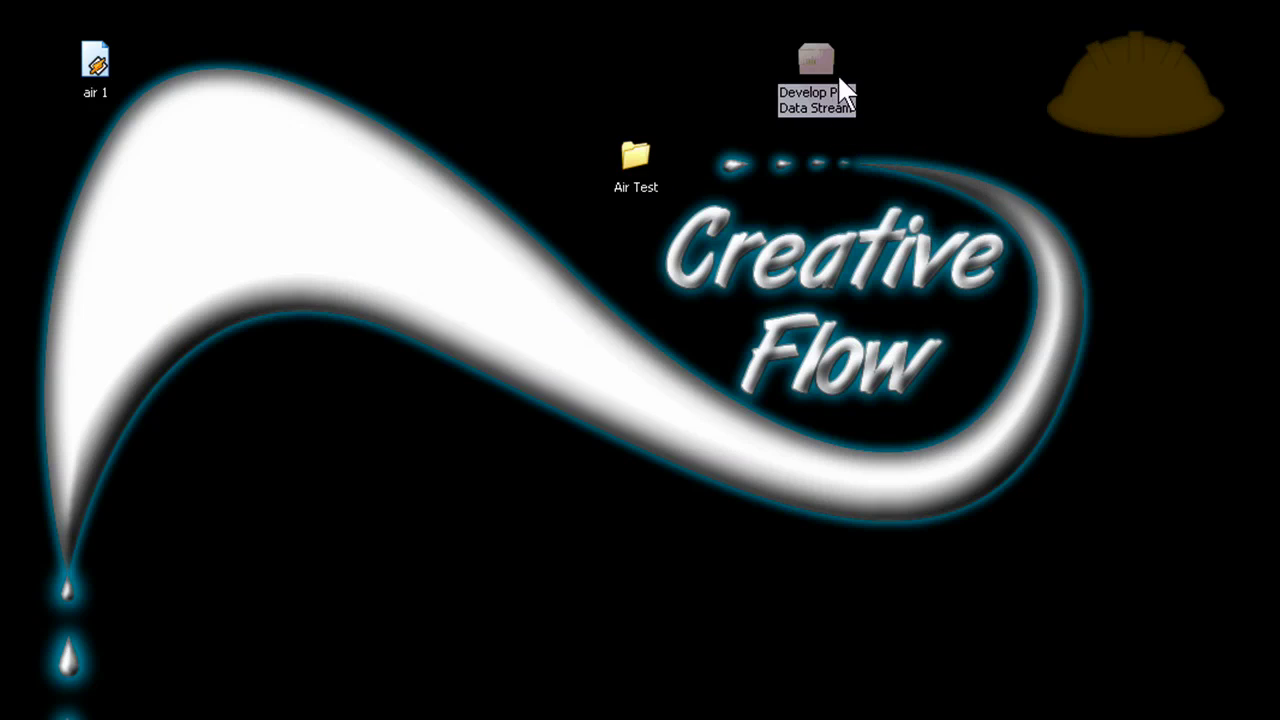
{"action": "left_click", "coordinate": [879, 53]}
Run the desktop .air package and centre the install confirmation dialog on screen.
{"action": "left_click", "coordinate": [822, 51]}
{"action": "key", "text": "Return"}
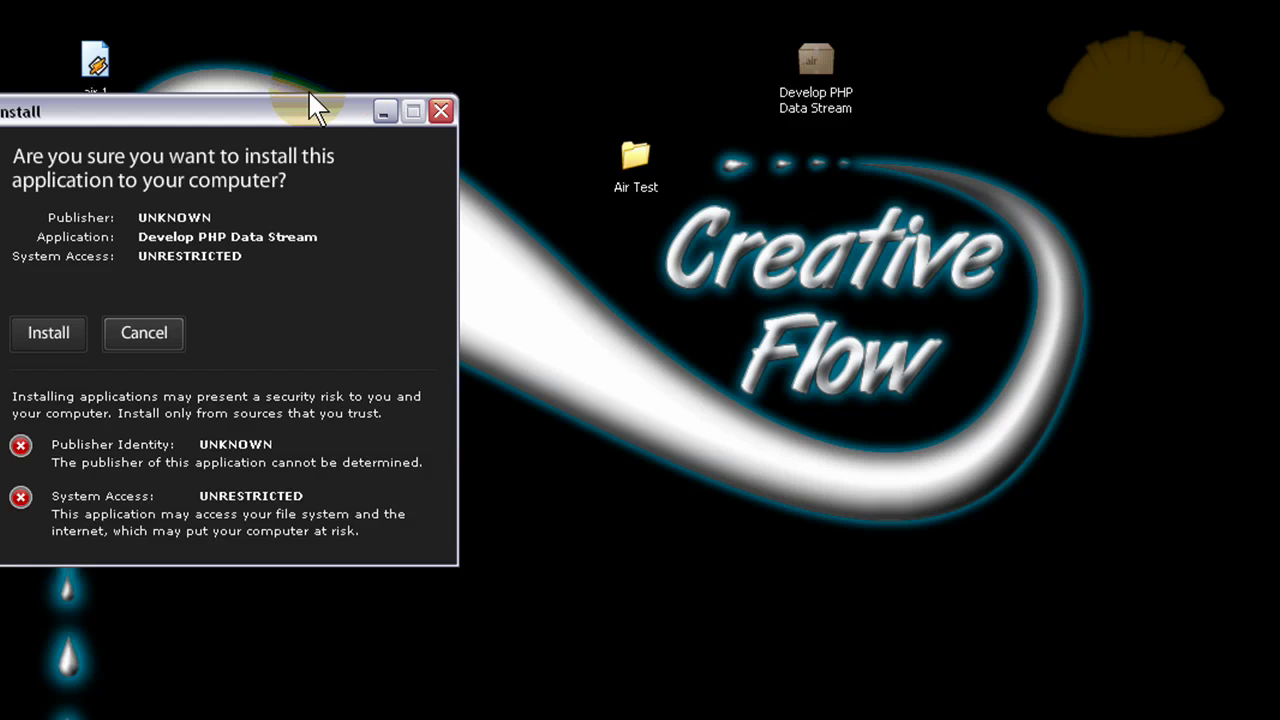
{"action": "left_click_drag", "start_coordinate": [285, 118], "coordinate": [551, 26]}
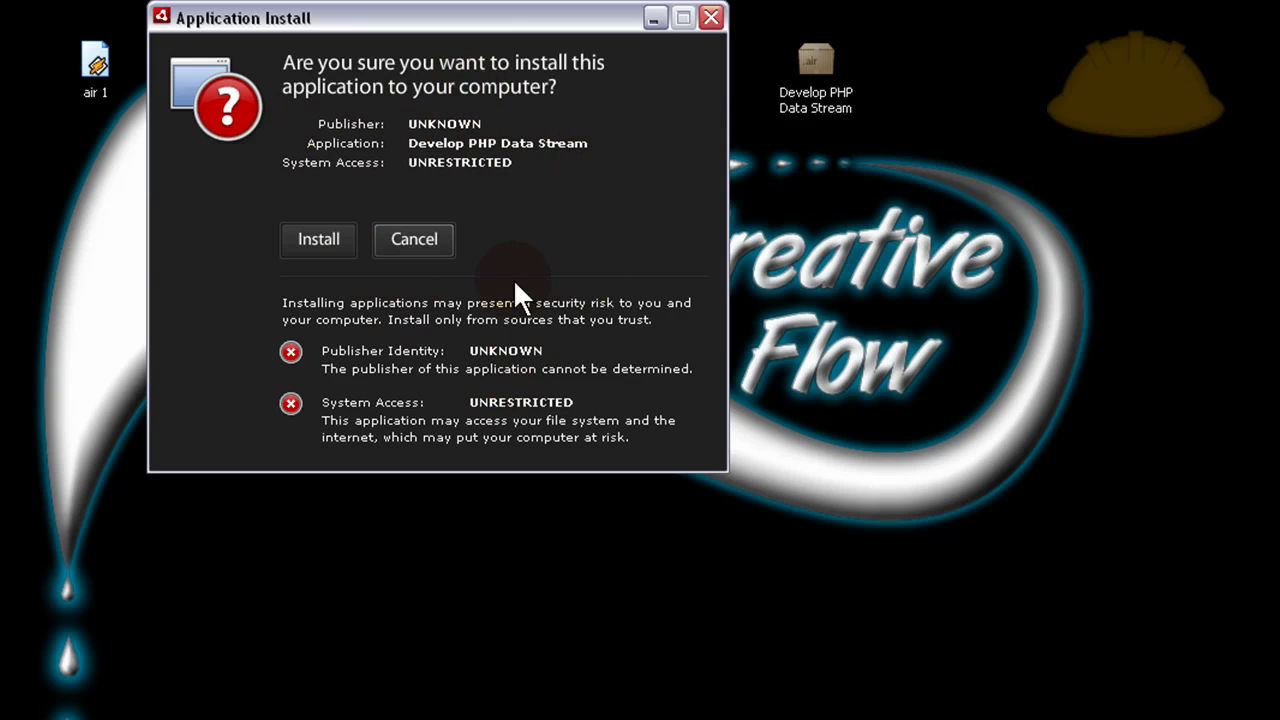
Install Develop PHP Data Stream with D:\Program Files as the installation location.
{"action": "left_click", "coordinate": [318, 240]}
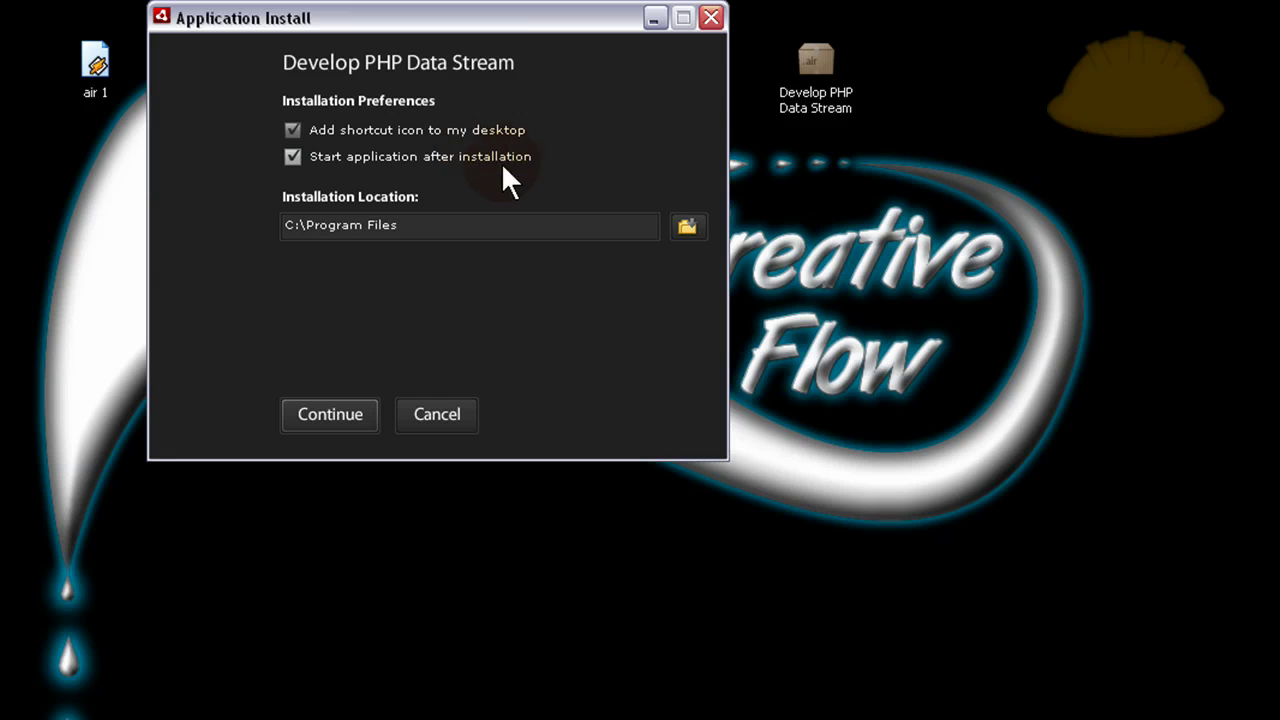
{"action": "left_click", "coordinate": [691, 226]}
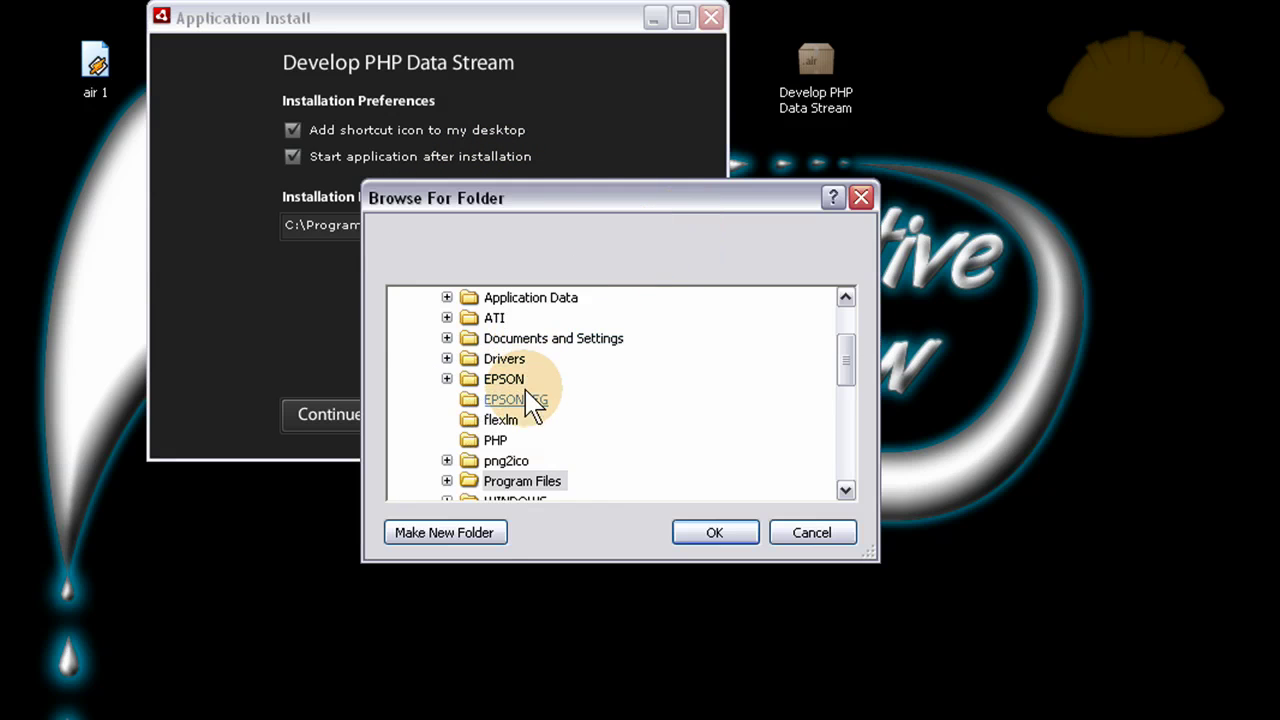
{"action": "left_click_drag", "start_coordinate": [854, 374], "coordinate": [848, 330]}
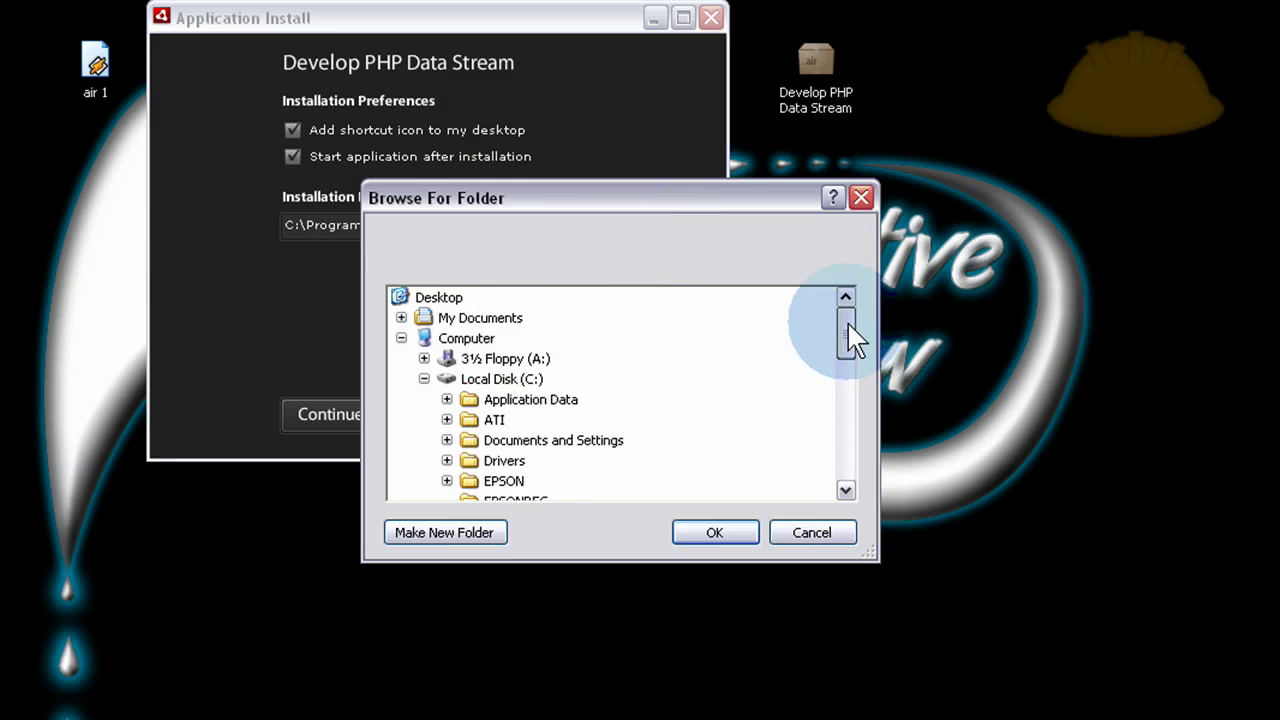
{"action": "left_click", "coordinate": [424, 379]}
{"action": "double_click", "coordinate": [515, 400]}
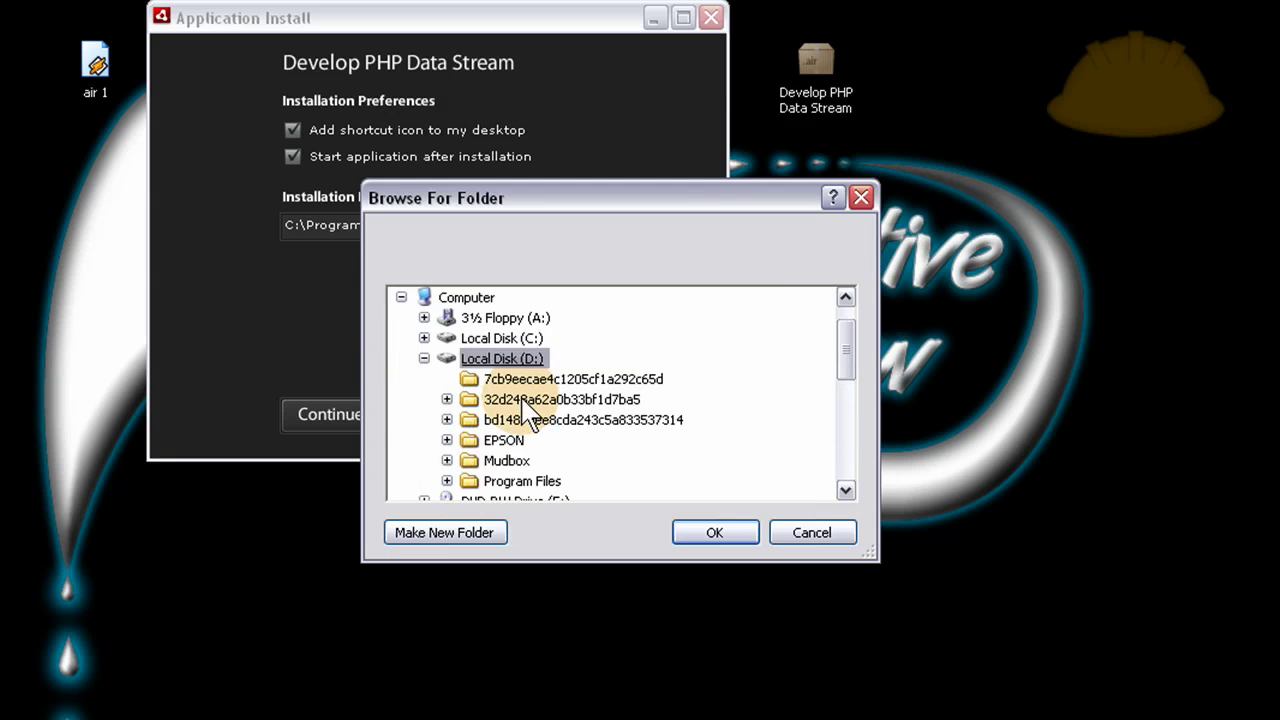
{"action": "double_click", "coordinate": [540, 483]}
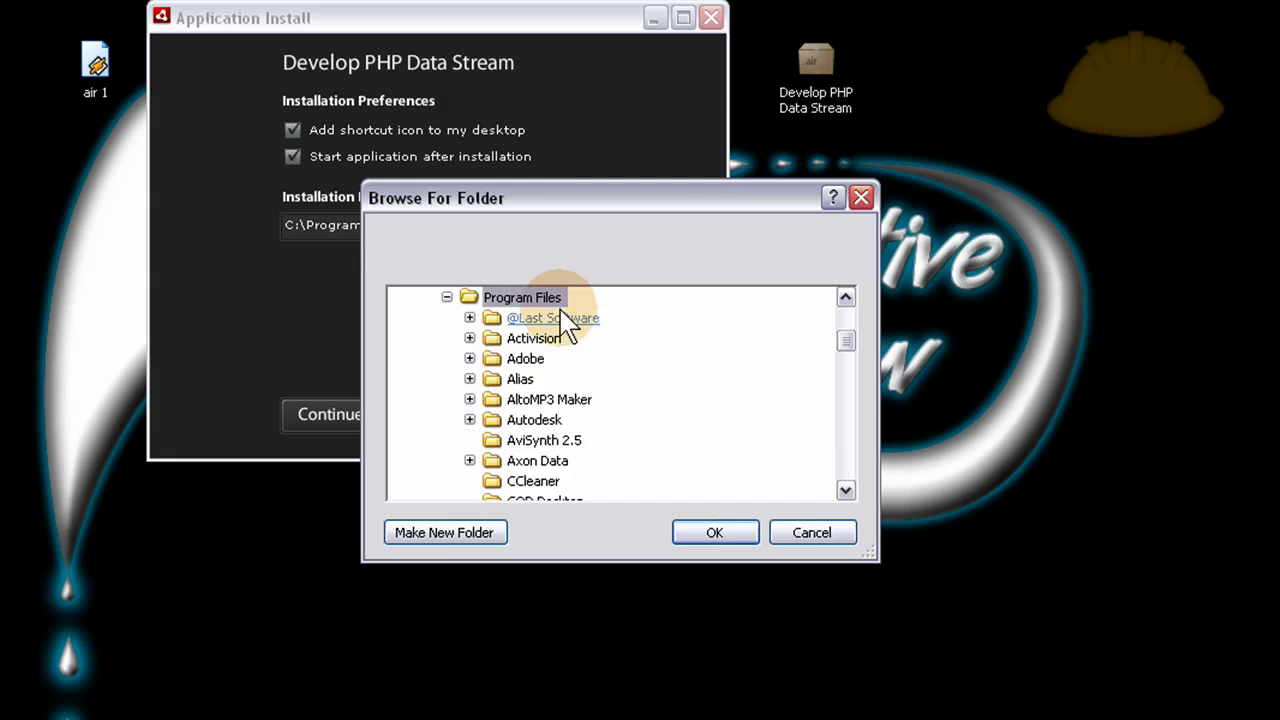
{"action": "left_click", "coordinate": [716, 534]}
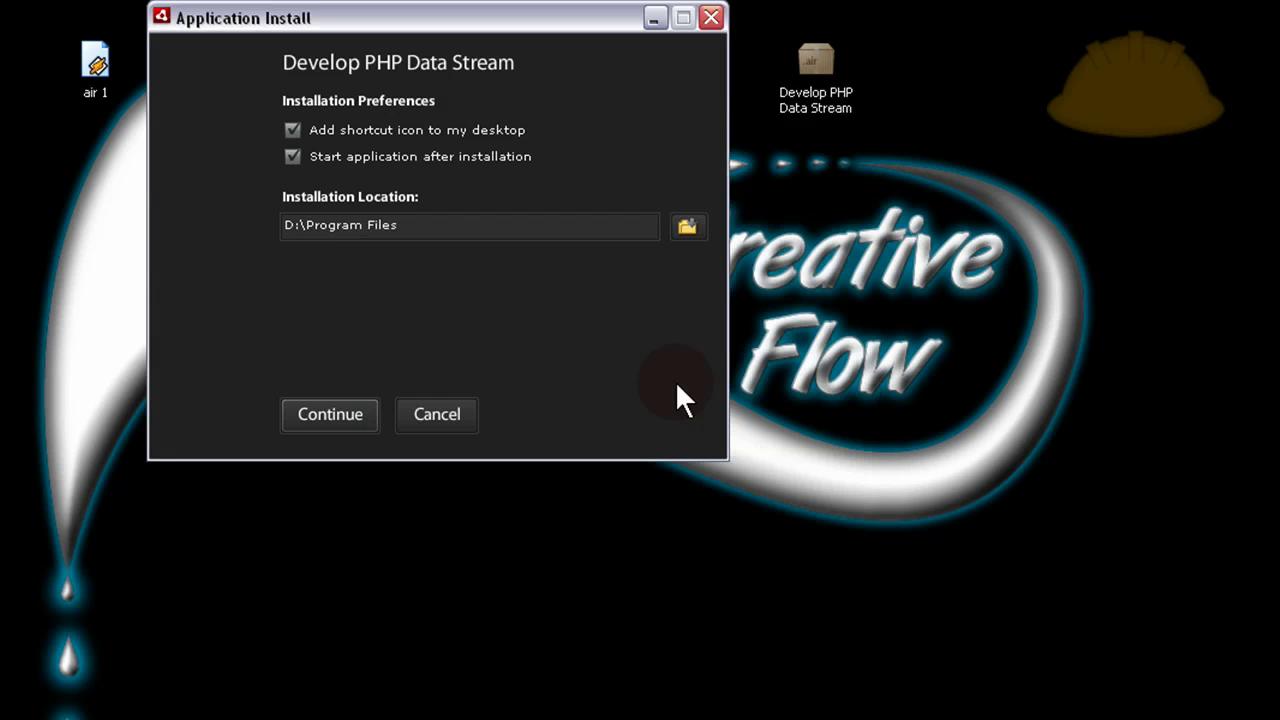
{"action": "left_click", "coordinate": [351, 410]}
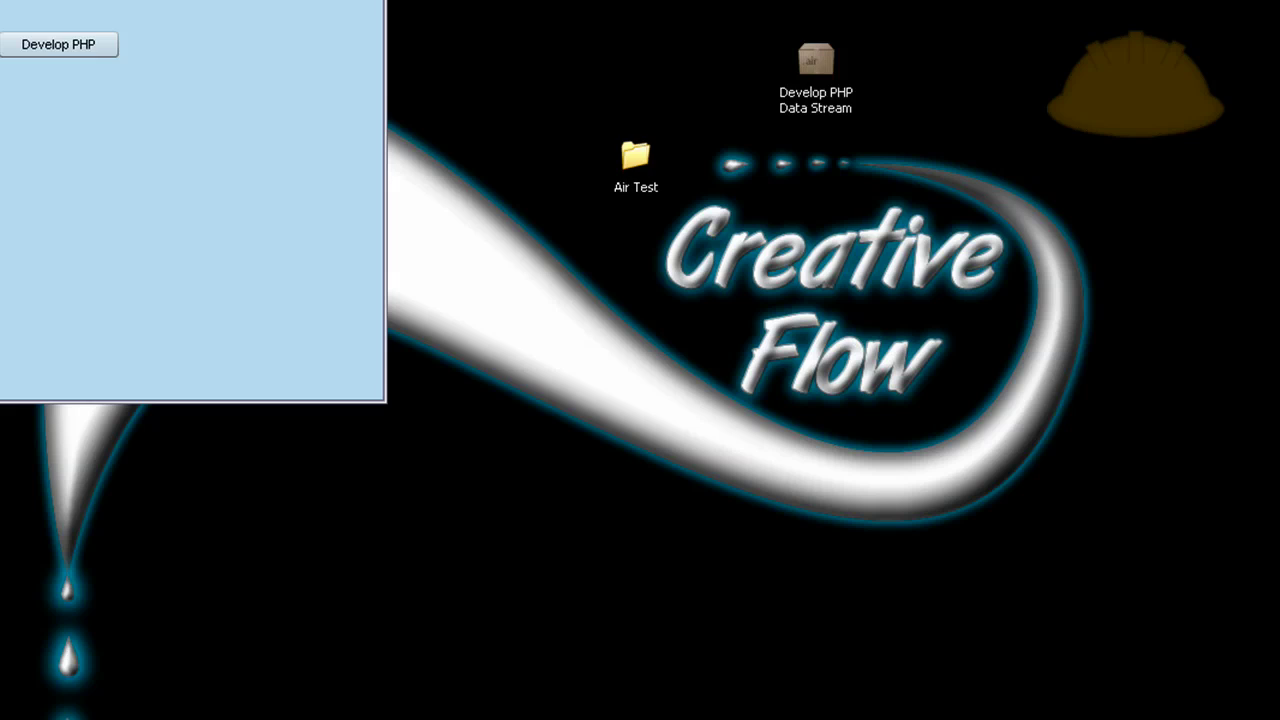
Close the auto-launched Develop PHP Data Stream app window.
{"action": "left_click", "coordinate": [650, 157]}
{"action": "left_click_drag", "start_coordinate": [650, 157], "coordinate": [672, 30]}
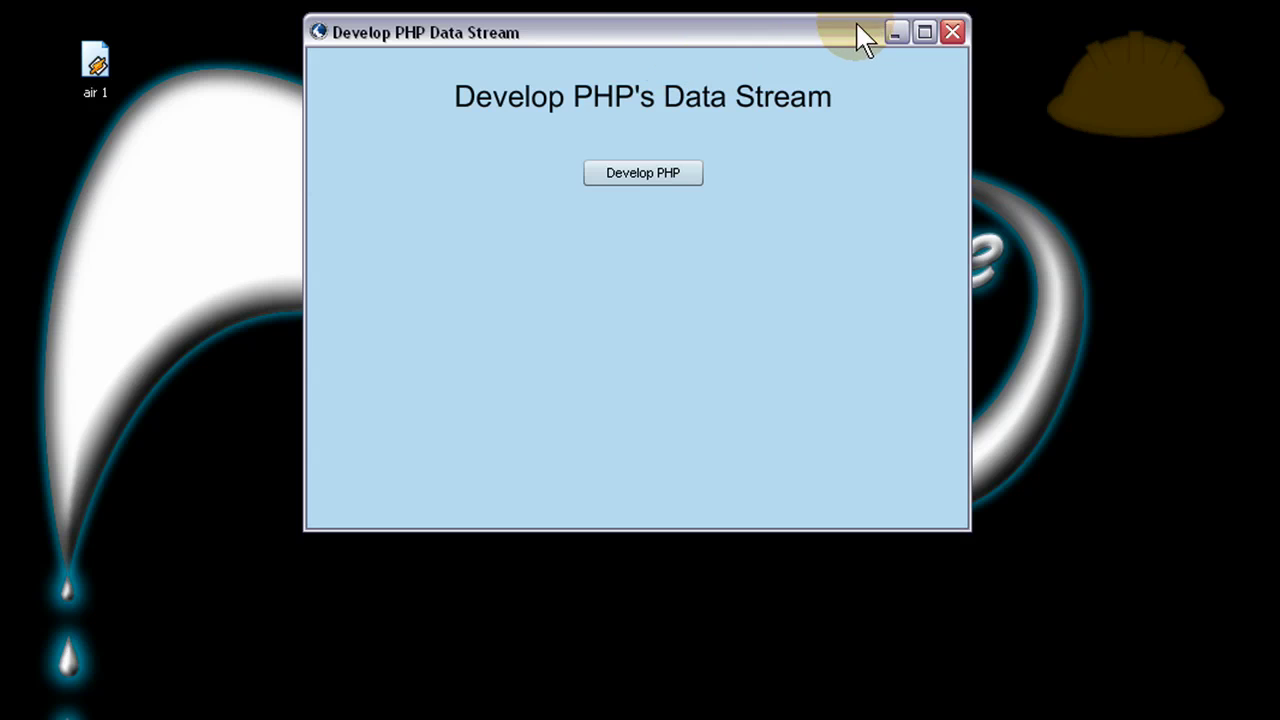
{"action": "left_click", "coordinate": [951, 34]}
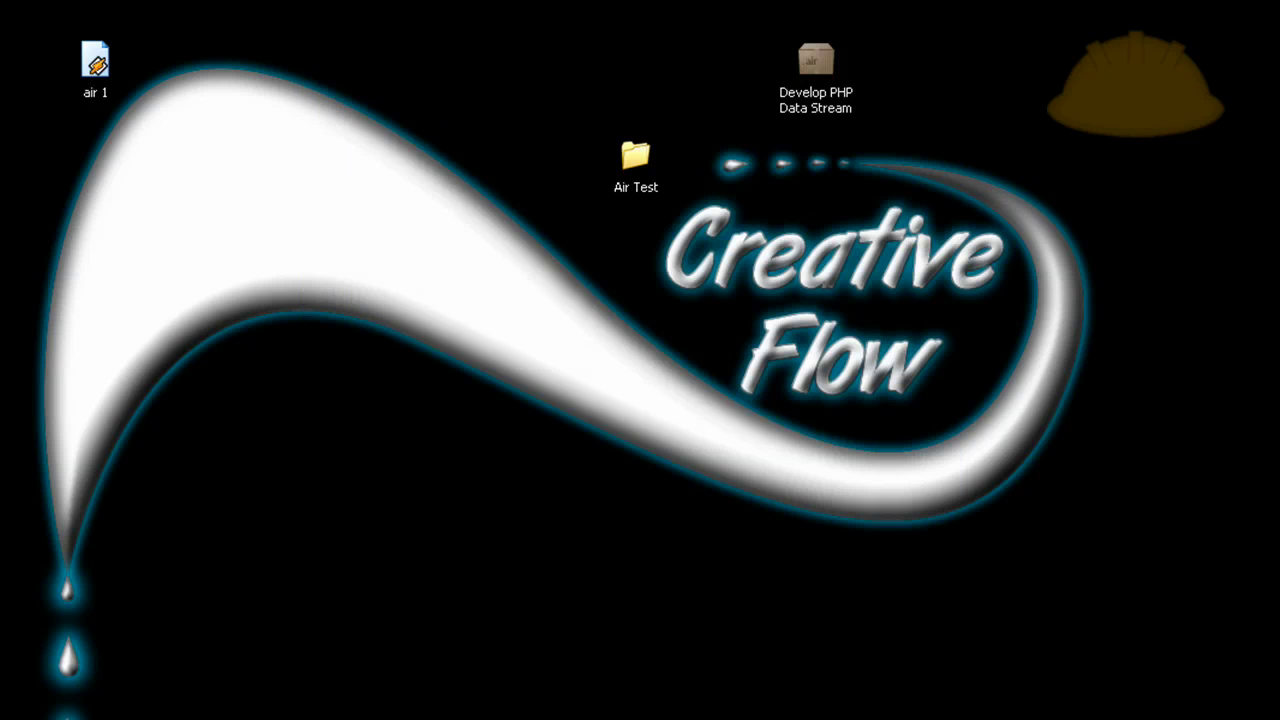
Place the new shortcut beside the .air package, relaunch it, and open developphp.com.
{"action": "left_click_drag", "start_coordinate": [401, 455], "coordinate": [631, 290]}
{"action": "left_click_drag", "start_coordinate": [629, 343], "coordinate": [646, 52]}
{"action": "left_click", "coordinate": [726, 211]}
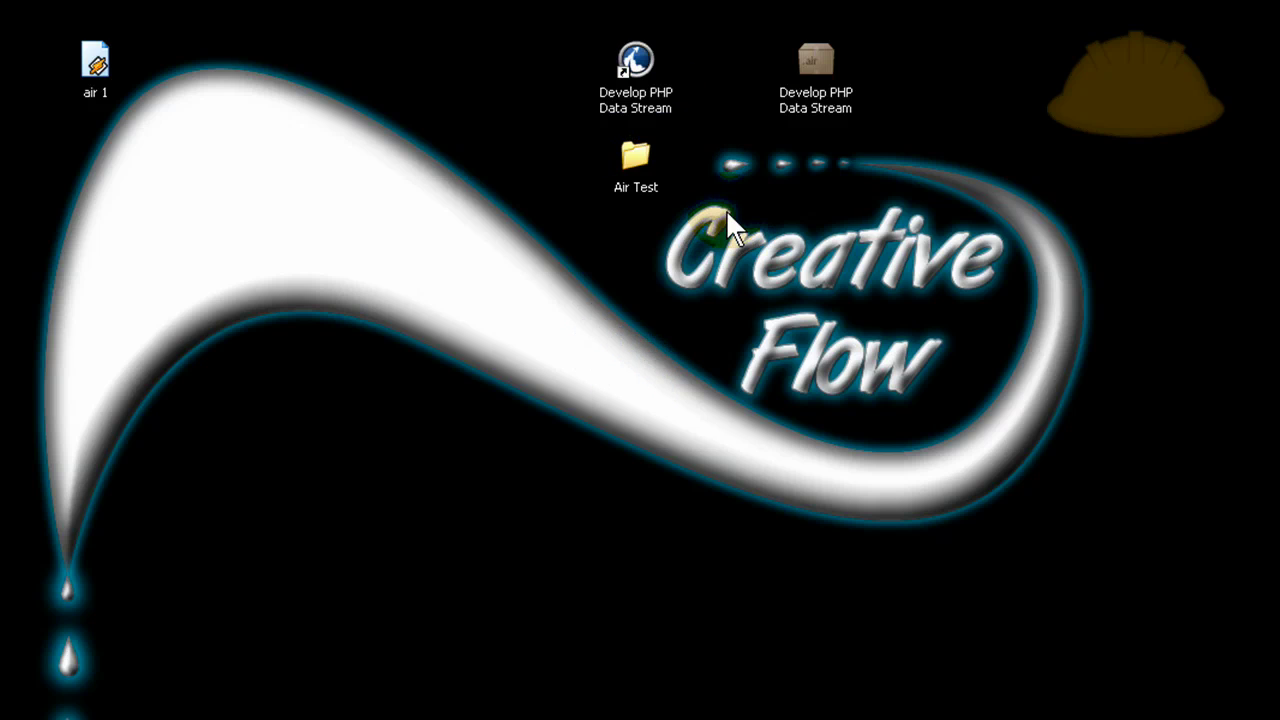
{"action": "double_click", "coordinate": [637, 55]}
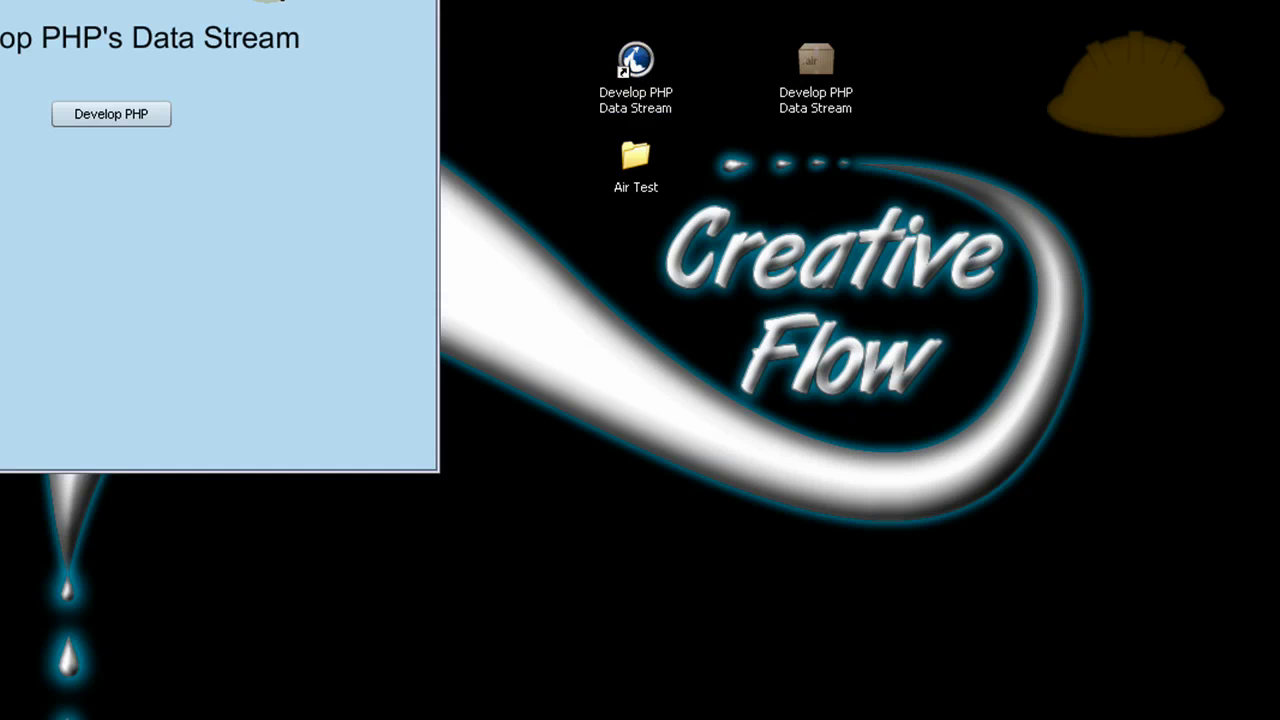
{"action": "left_click", "coordinate": [823, 40]}
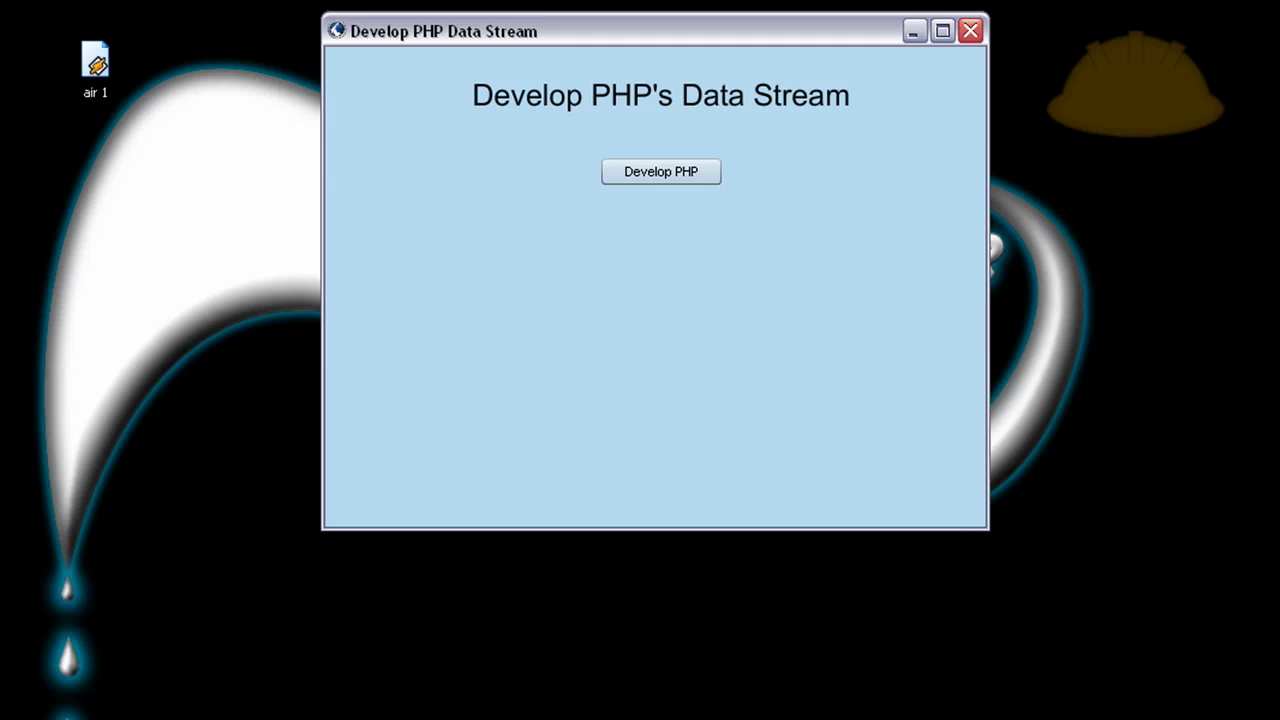
Leave the browser and return to the Develop PHP Data Stream window.
{"action": "left_click", "coordinate": [1112, 65]}
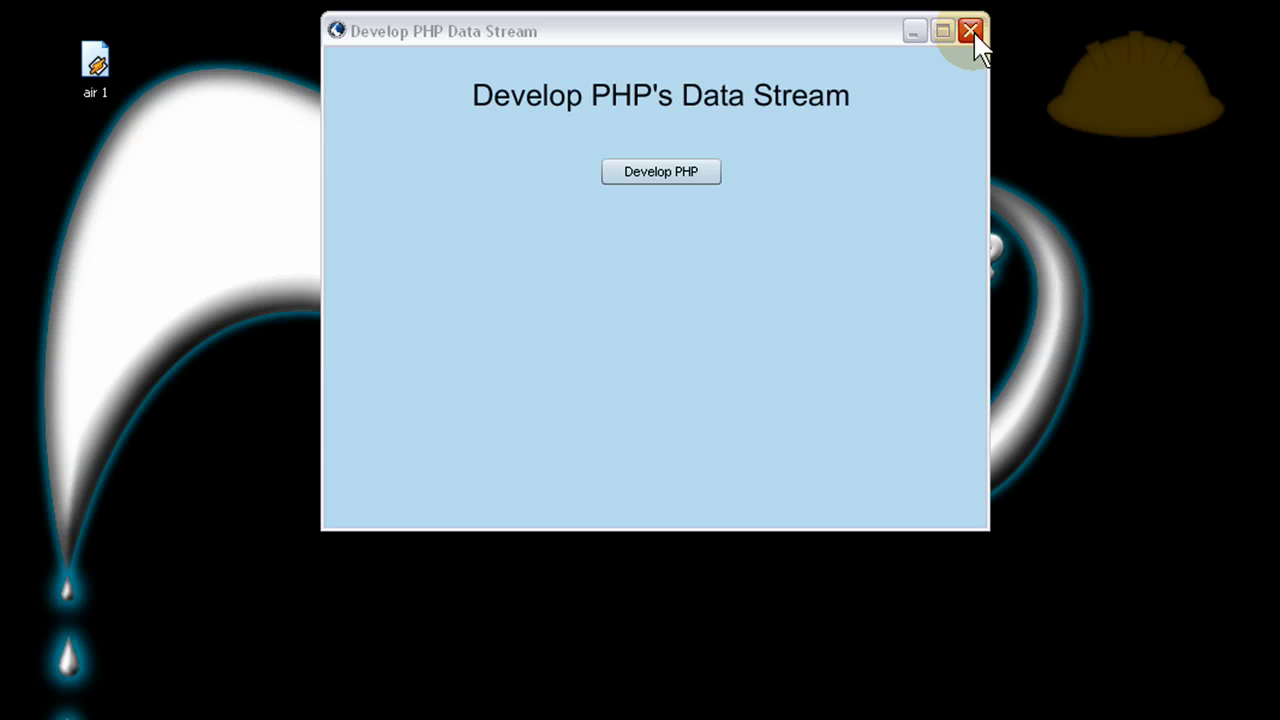
Close the app, open Add or Remove Programs, then launch and close the app from All Programs.
{"action": "left_click", "coordinate": [973, 38]}
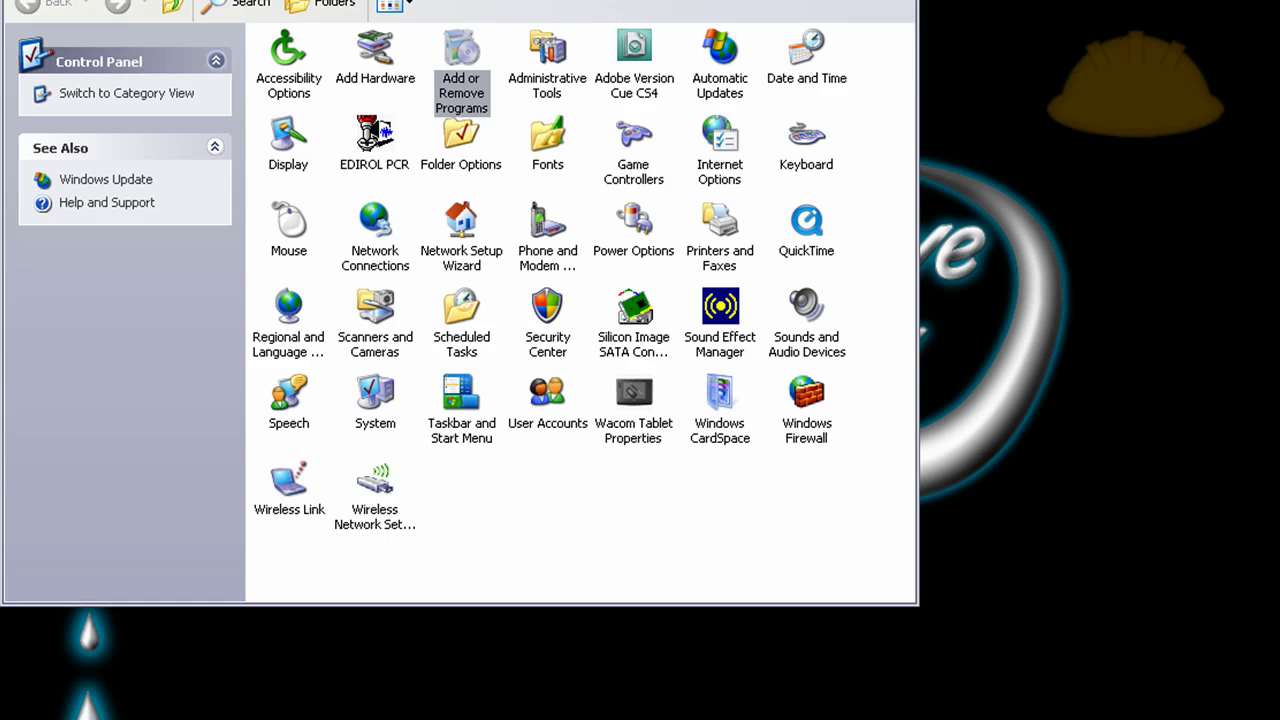
{"action": "double_click", "coordinate": [455, 50]}
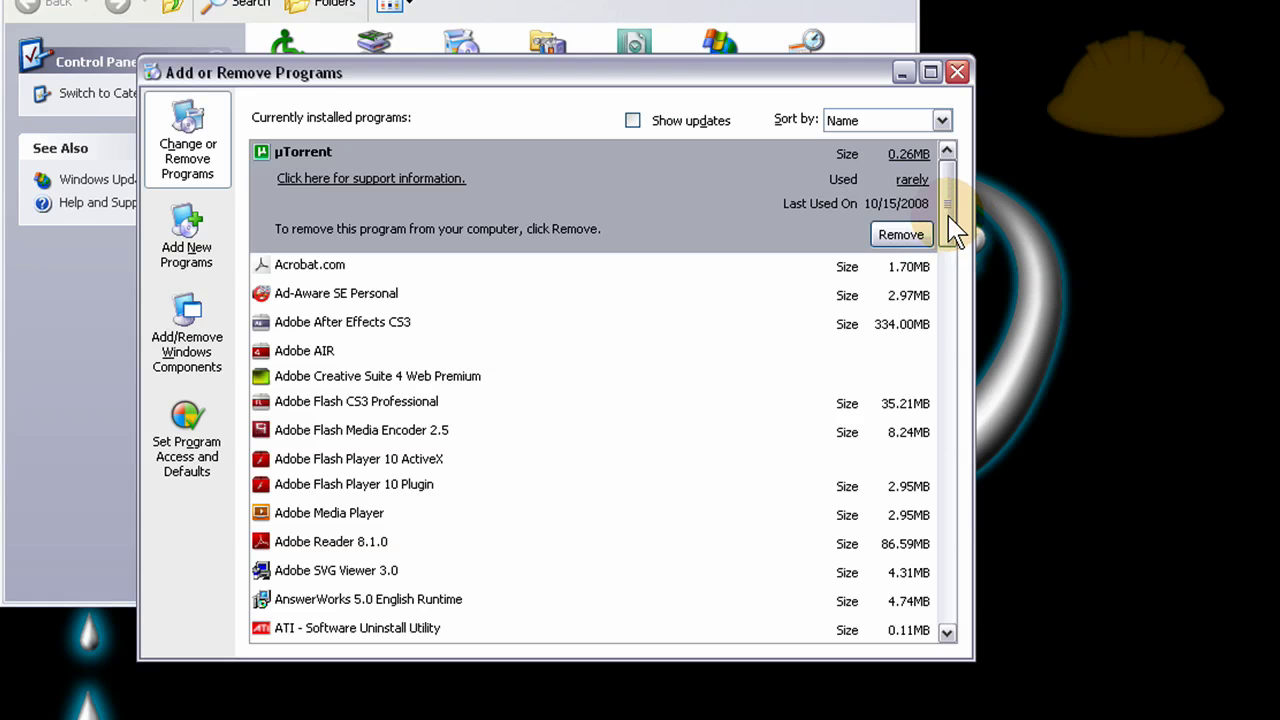
{"action": "key", "text": "super"}
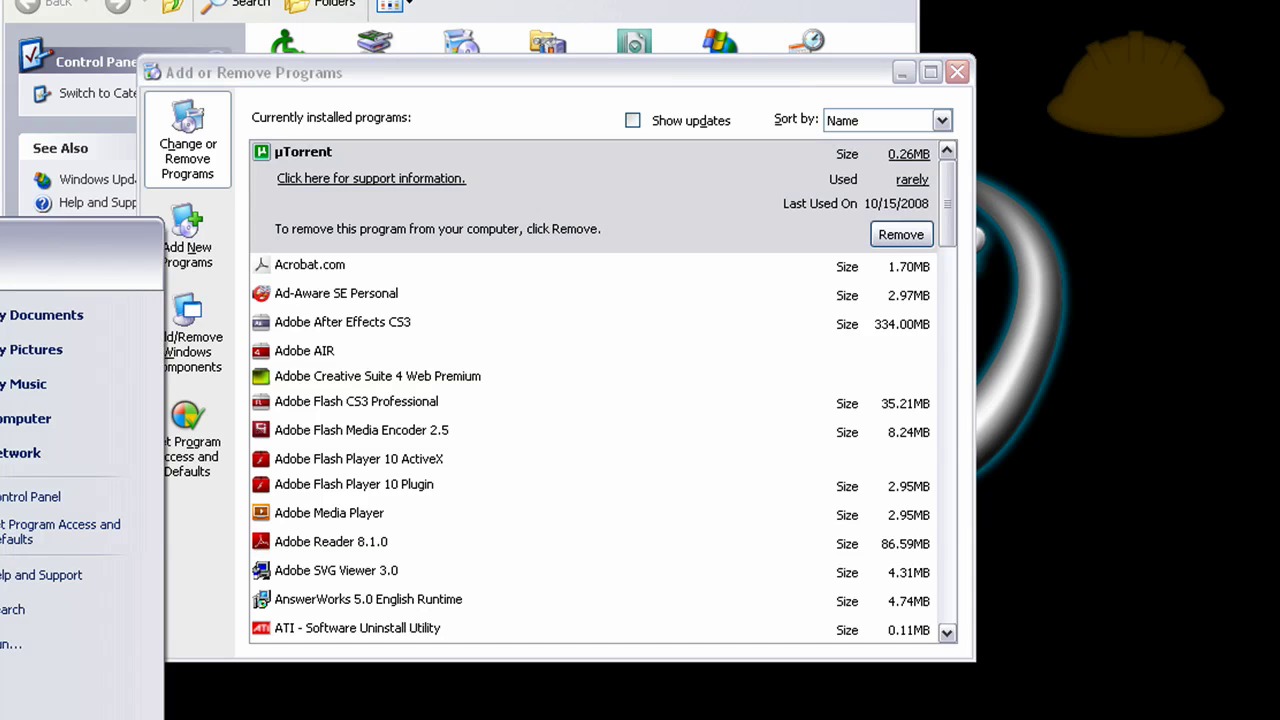
{"action": "left_click", "coordinate": [100, 700]}
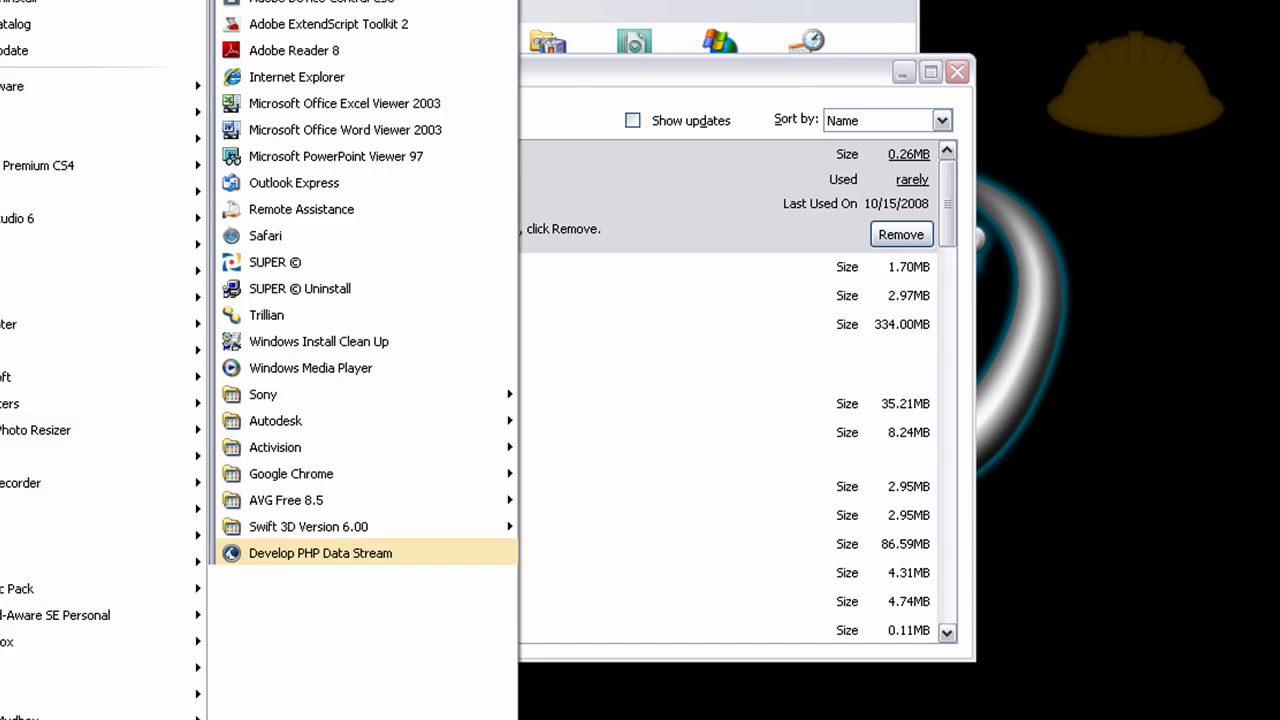
{"action": "left_click", "coordinate": [370, 557]}
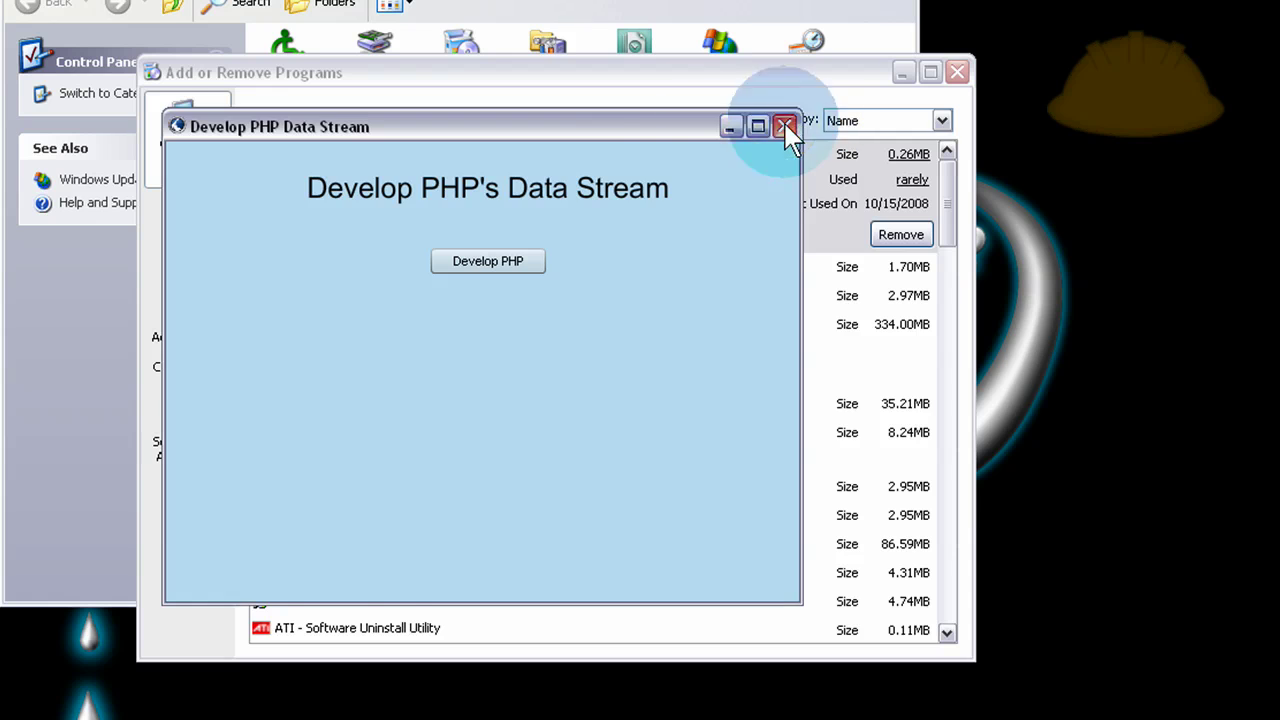
{"action": "left_click", "coordinate": [786, 127]}
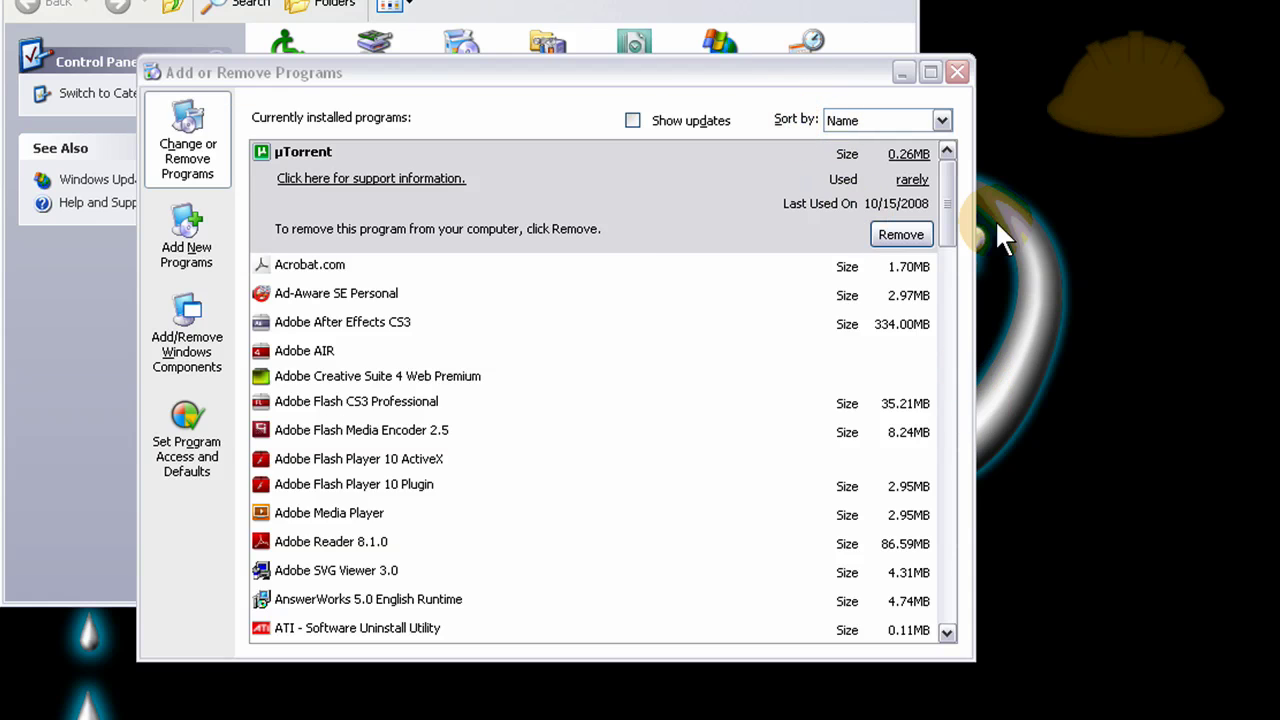
{"action": "mouse_move", "coordinate": [950, 222]}
{"action": "left_mouse_down"}
{"action": "mouse_move", "coordinate": [962, 345]}
{"action": "mouse_move", "coordinate": [966, 223]}
{"action": "left_mouse_up"}
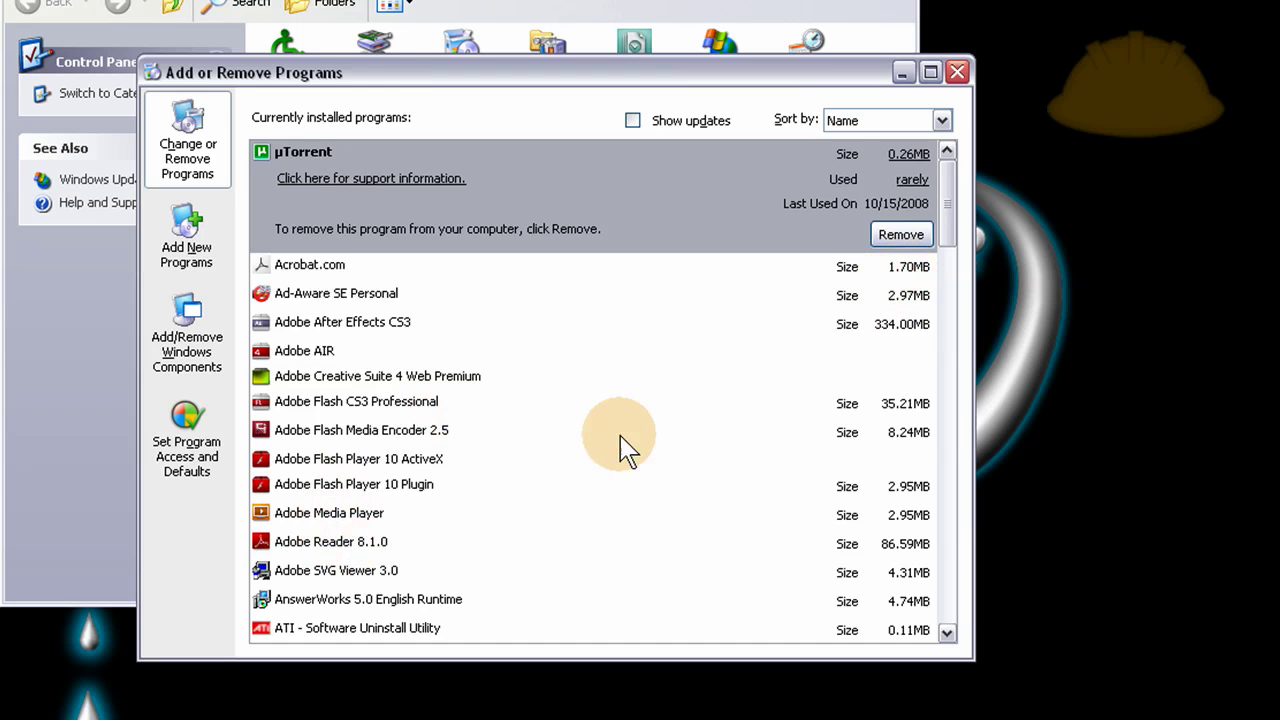
Remove Develop PHP Data Stream from Add or Remove Programs and close the list.
{"action": "left_click_drag", "start_coordinate": [955, 215], "coordinate": [952, 294]}
{"action": "left_click", "coordinate": [352, 505]}
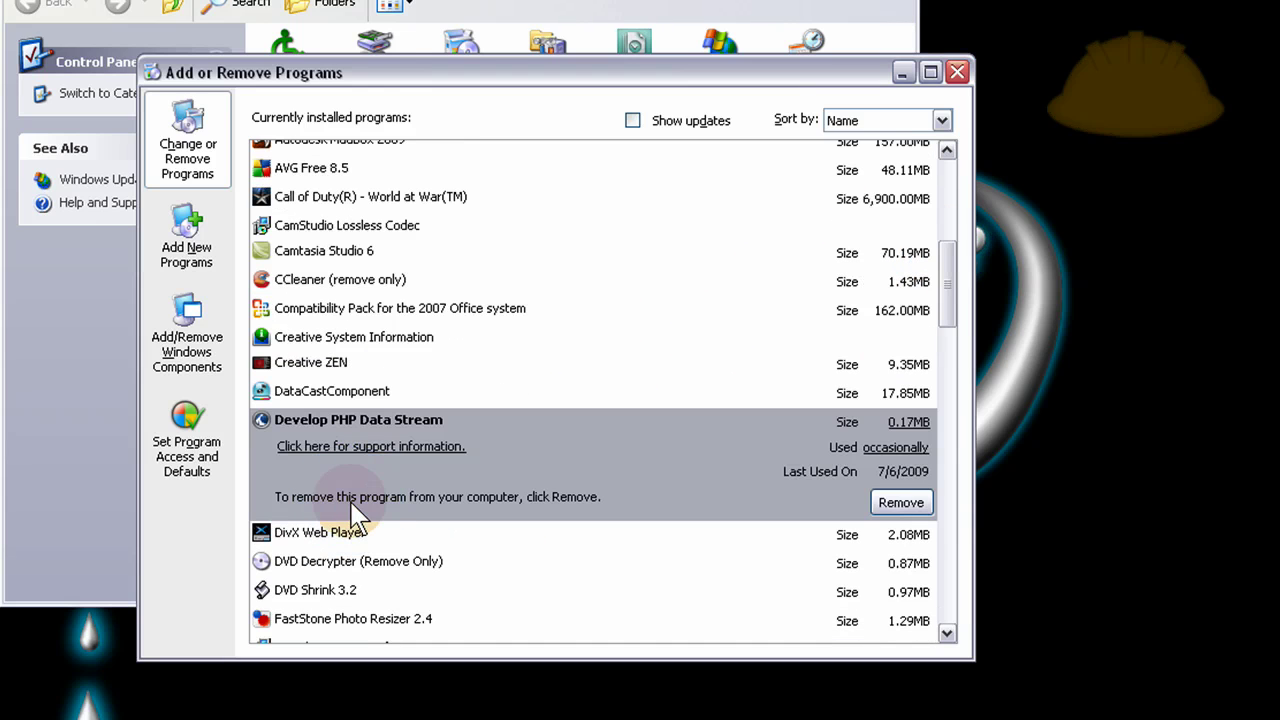
{"action": "left_click", "coordinate": [901, 502]}
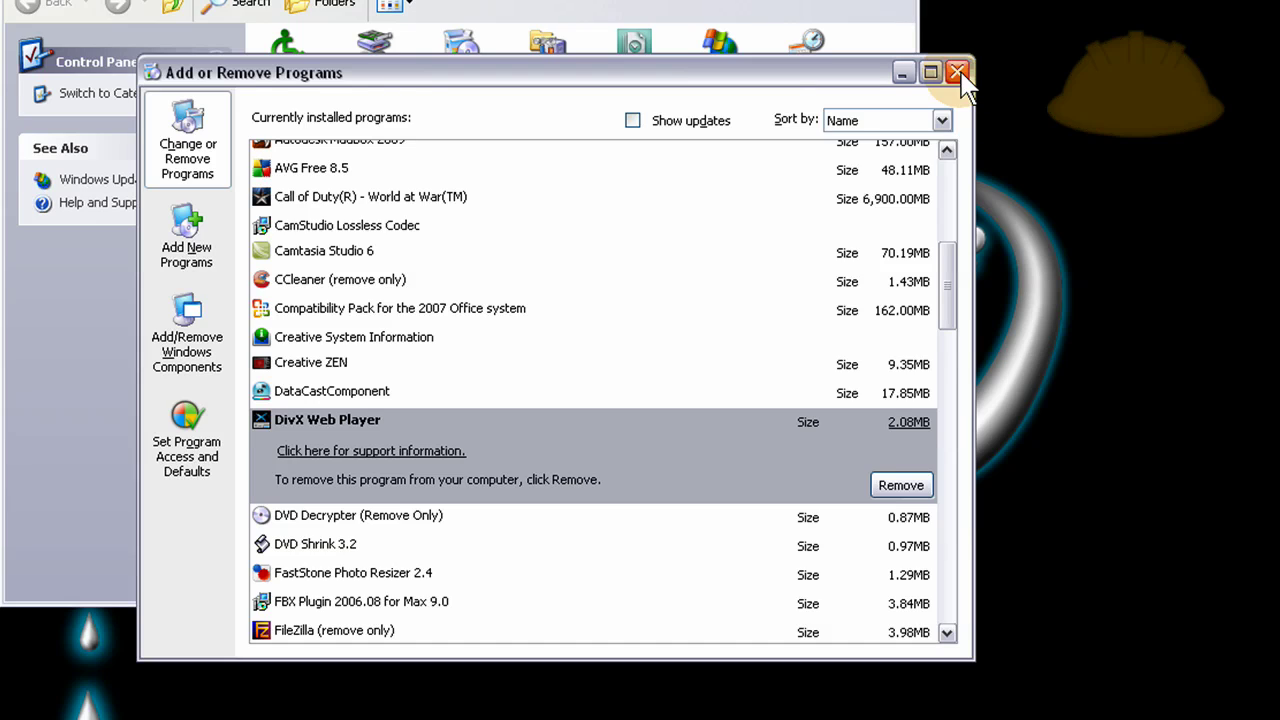
{"action": "left_click", "coordinate": [957, 72]}
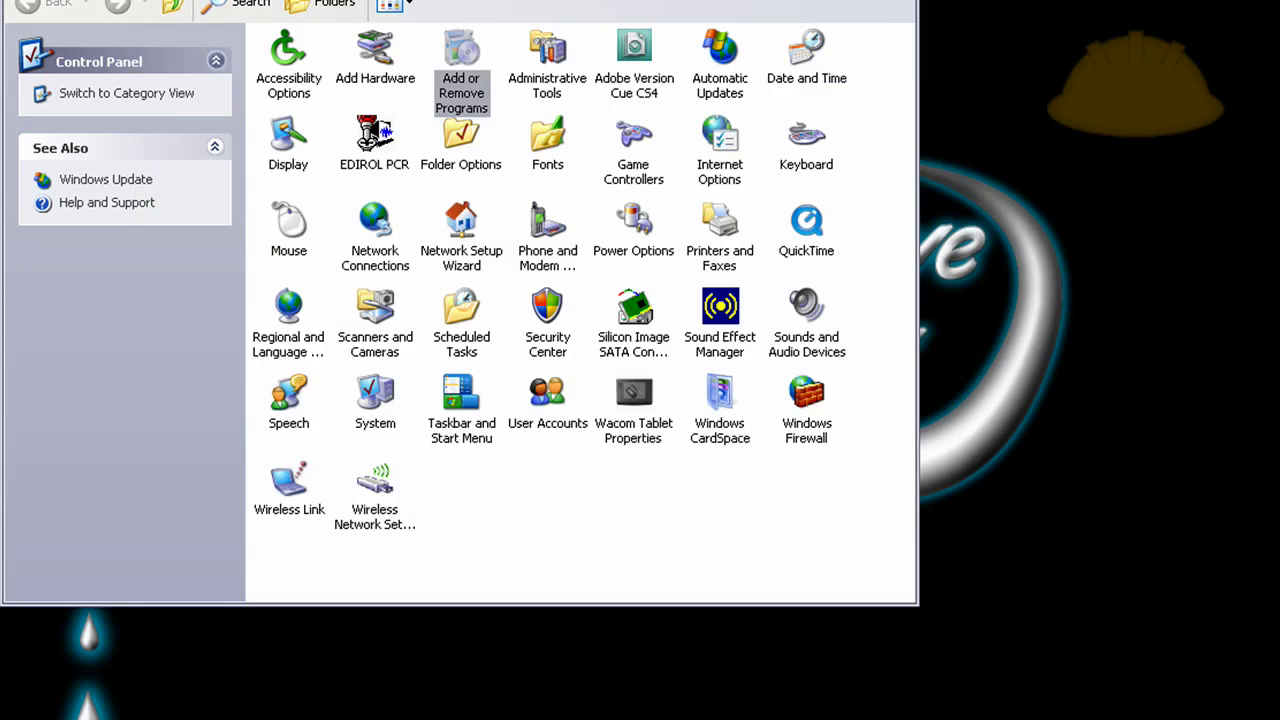
Close the Control Panel with Alt+F4 and check the remaining .air package on the desktop.
{"action": "key", "text": "alt+F4"}
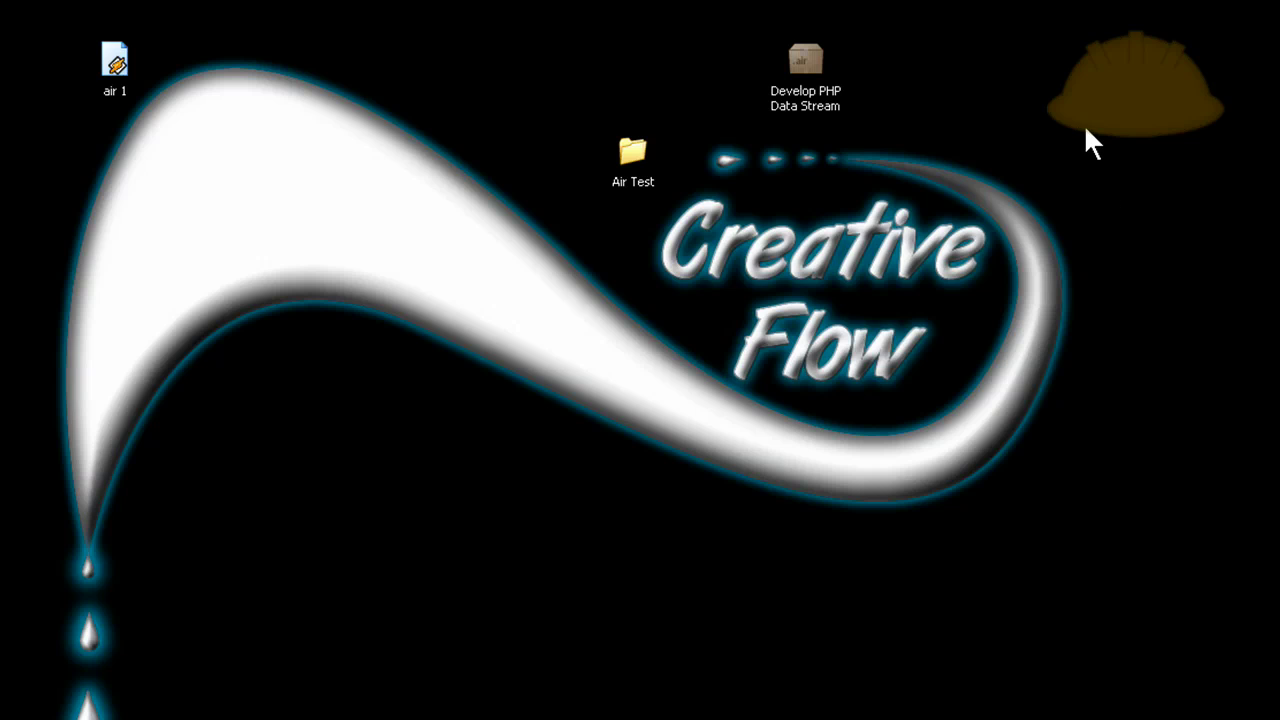
{"action": "left_click", "coordinate": [845, 60]}
{"action": "left_click", "coordinate": [909, 60]}
{"action": "left_click", "coordinate": [814, 51]}
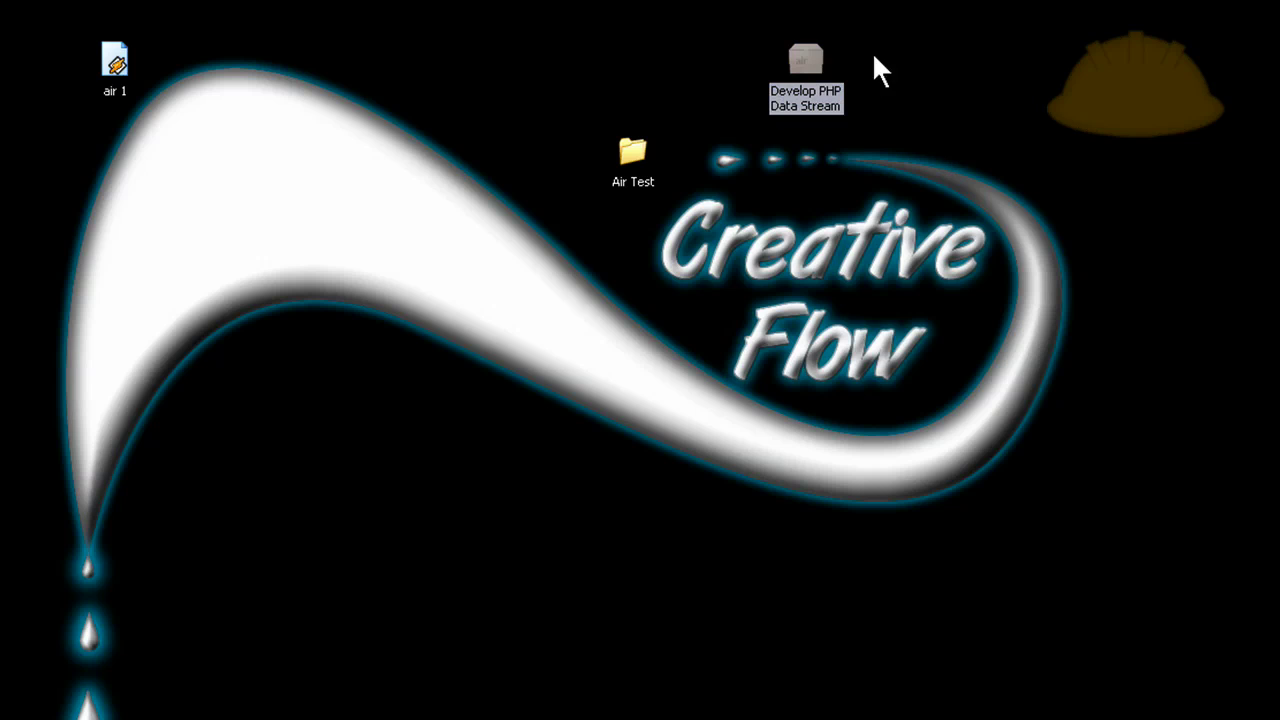
{"action": "left_click", "coordinate": [905, 52]}
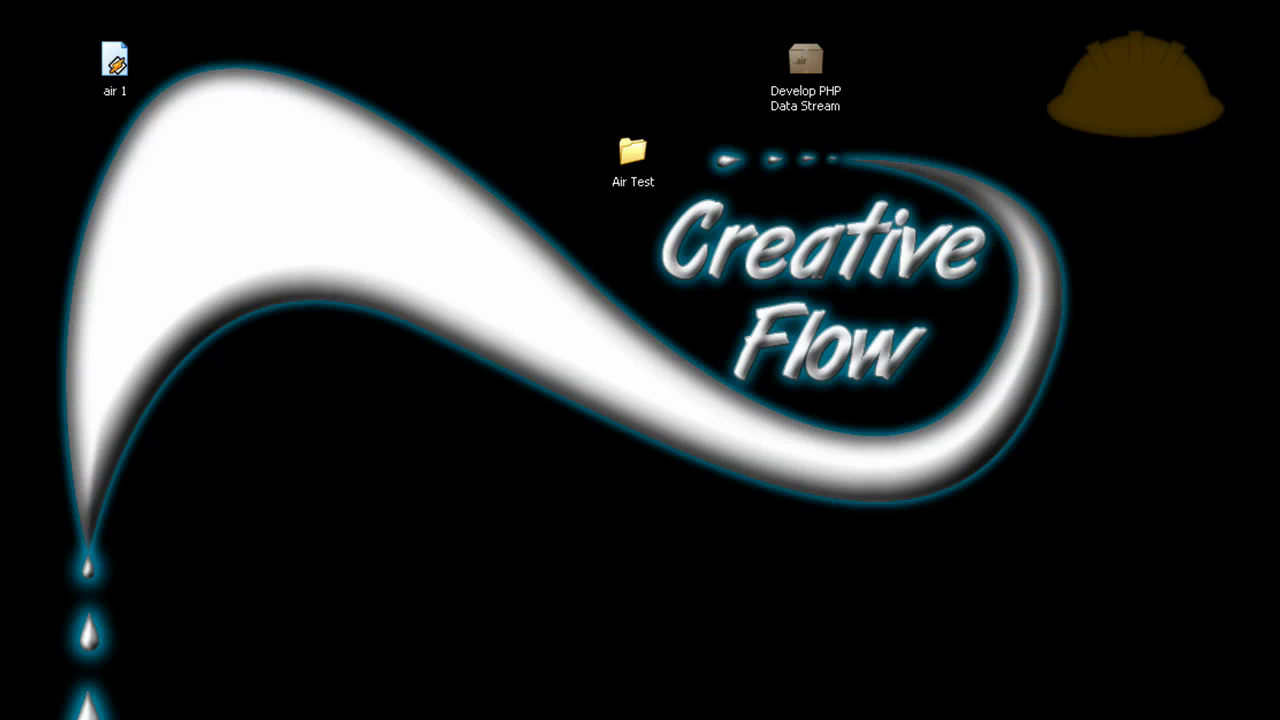